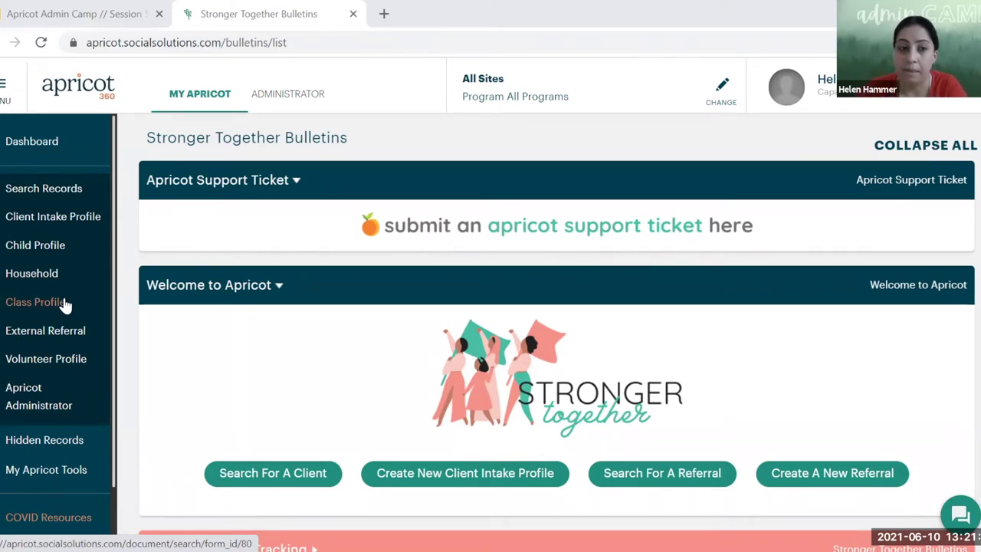
- Open the 2021 STEM After School class profile record and review its class details and enrolled participants
click(64, 304)
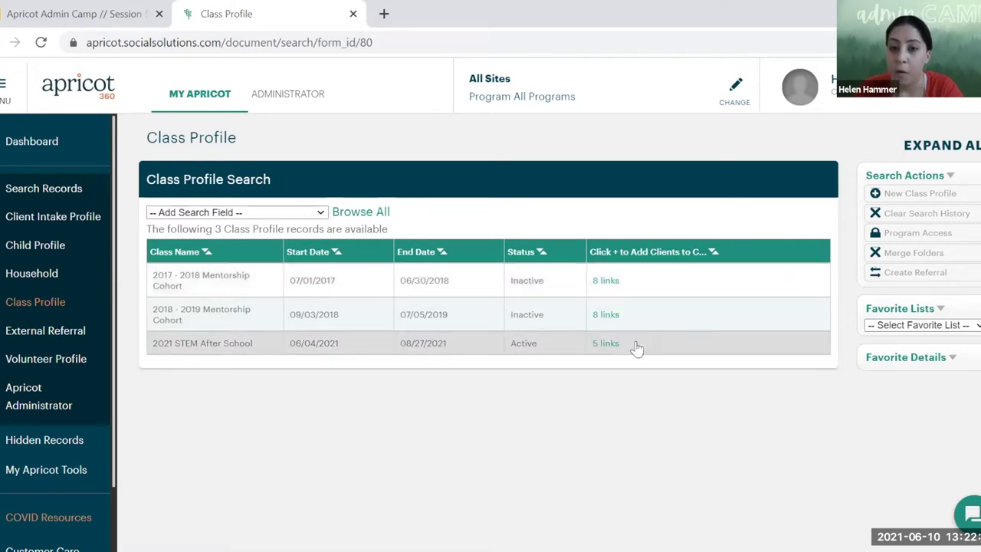
click(220, 344)
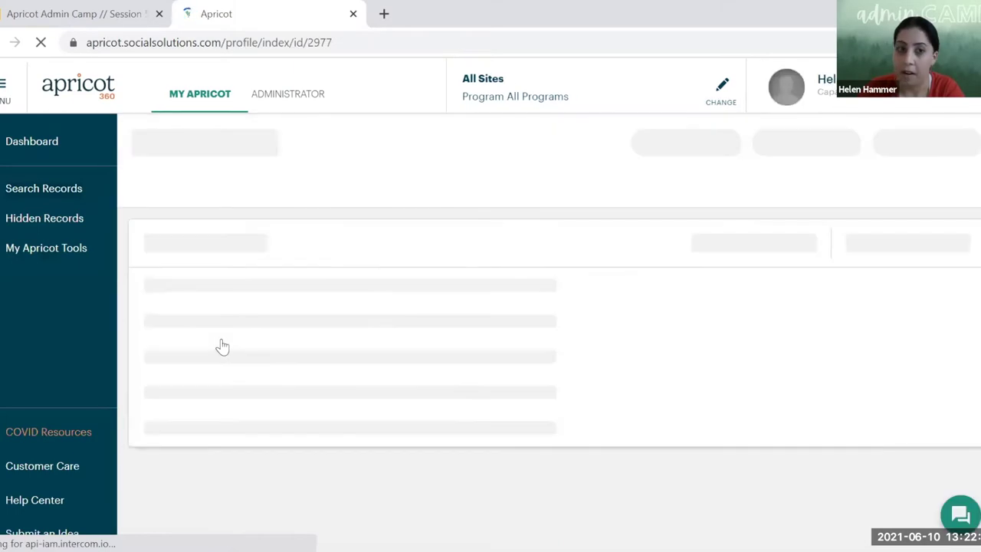
click(705, 148)
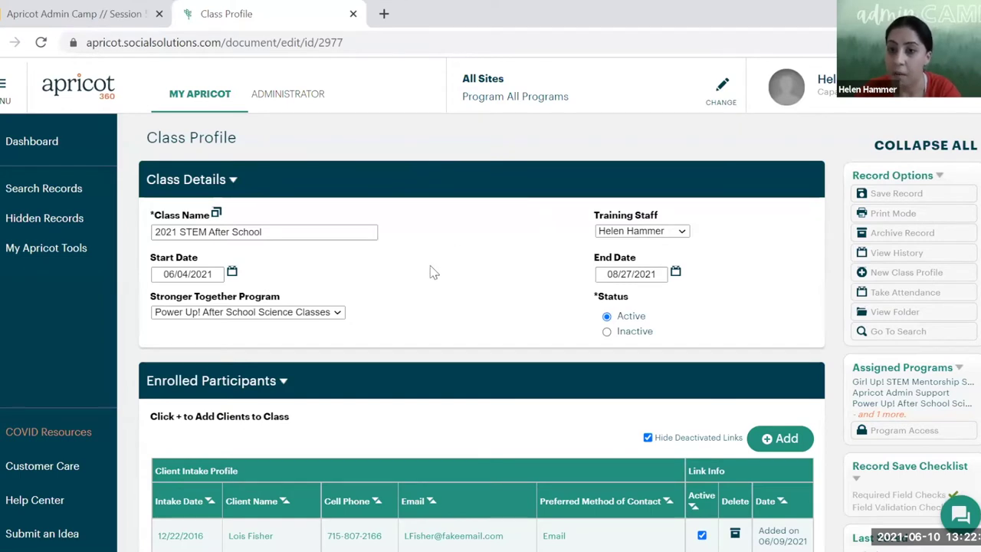
scroll(475, 380, down, 1)
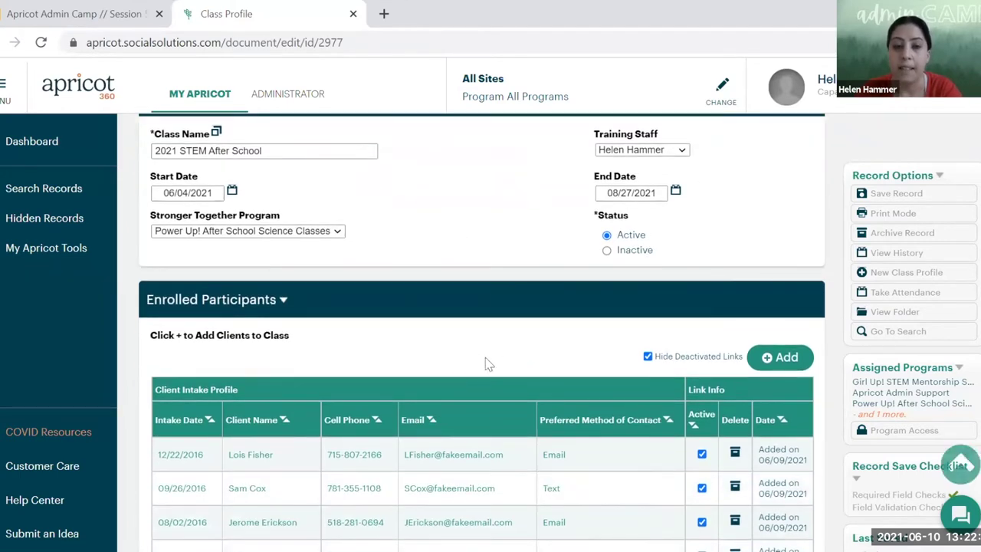
scroll(299, 355, down, 1)
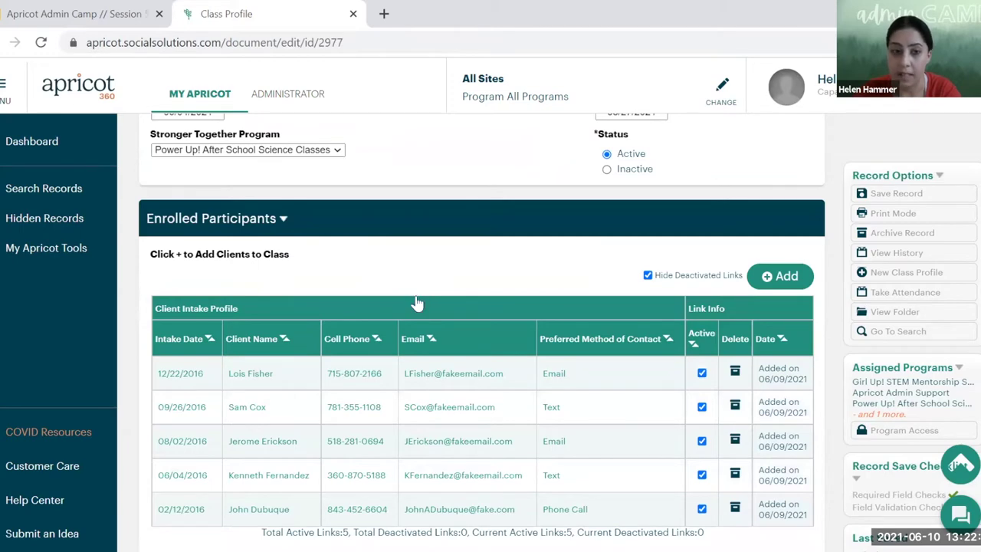
scroll(412, 296, down, 2)
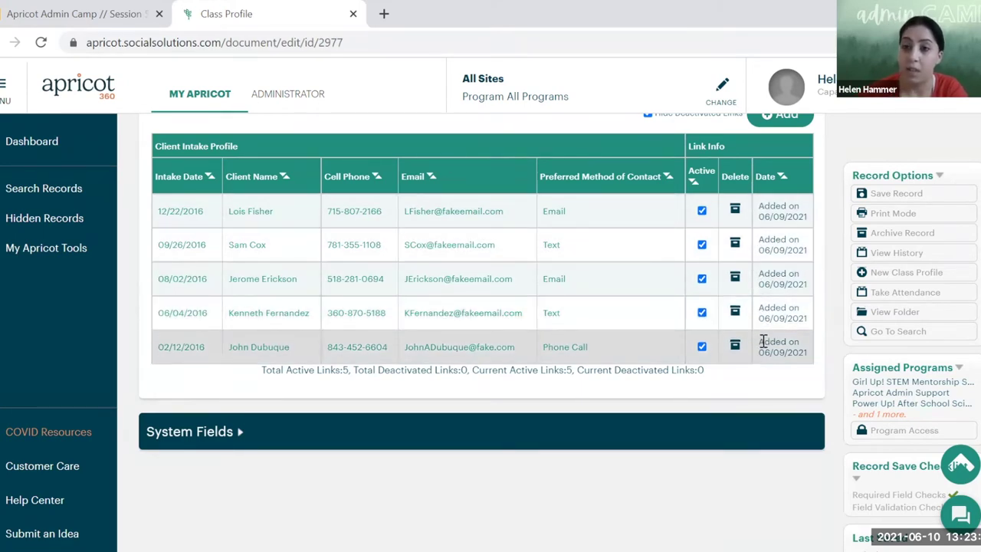
scroll(763, 345, up, 5)
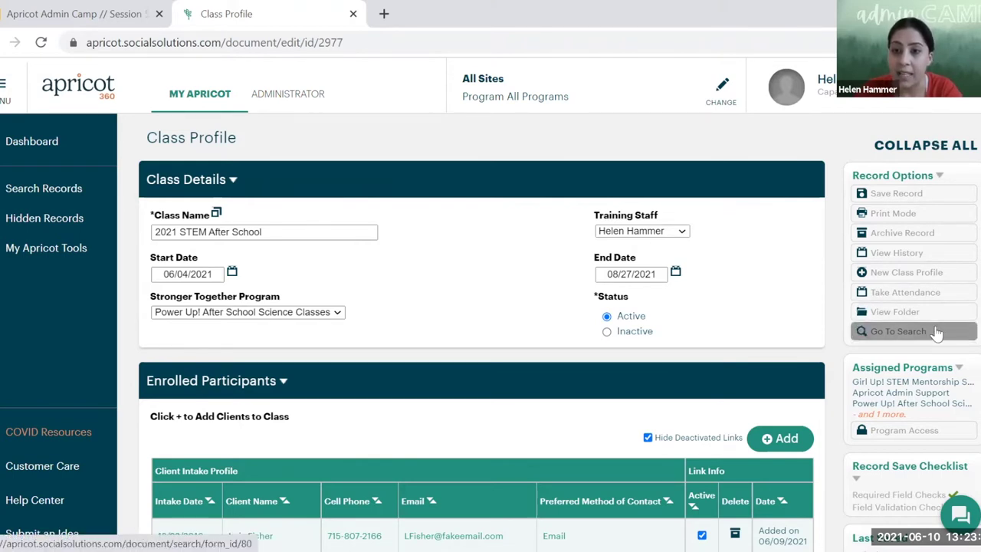
- View a blank new Class Profile record, then go back to the 2021 STEM After School record
click(919, 274)
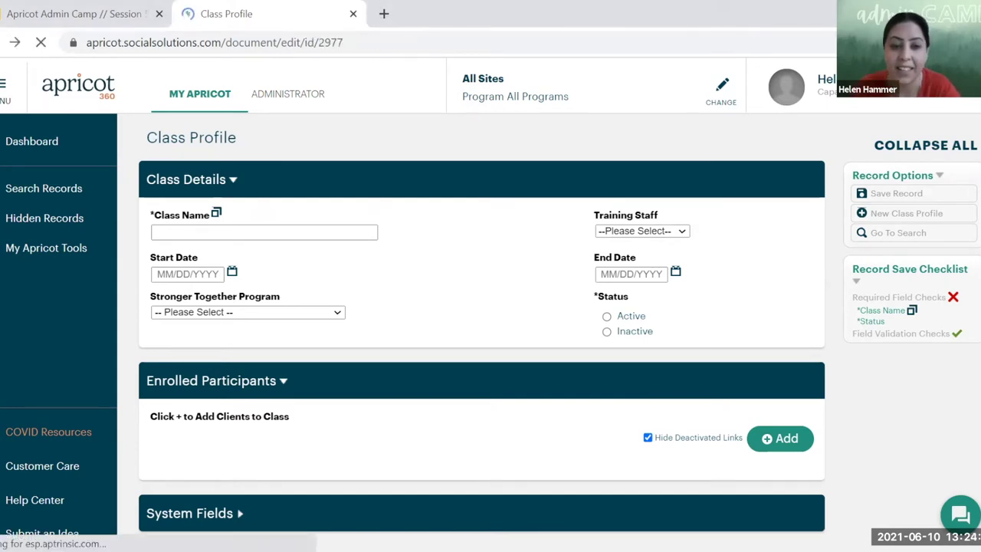
scroll(249, 291, down, 1)
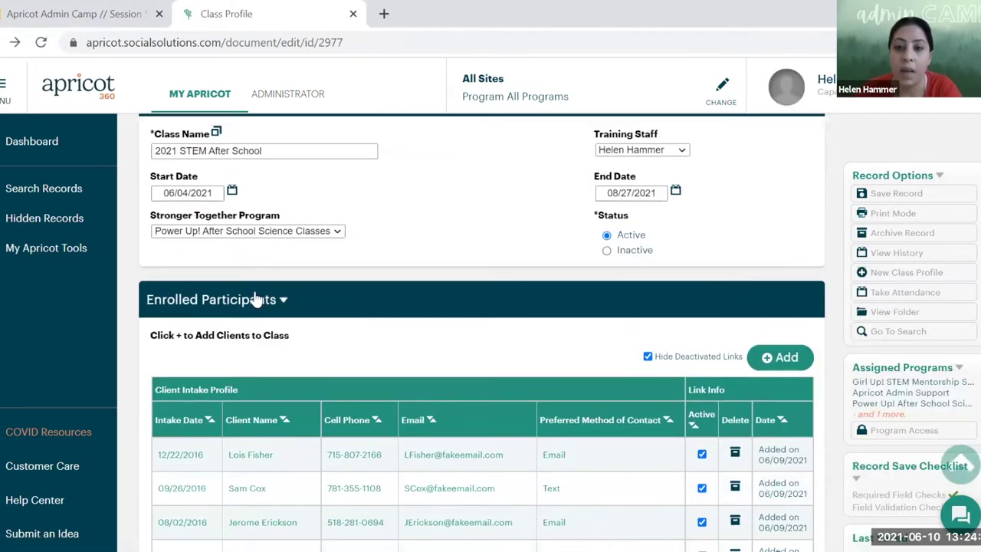
scroll(232, 265, up, 1)
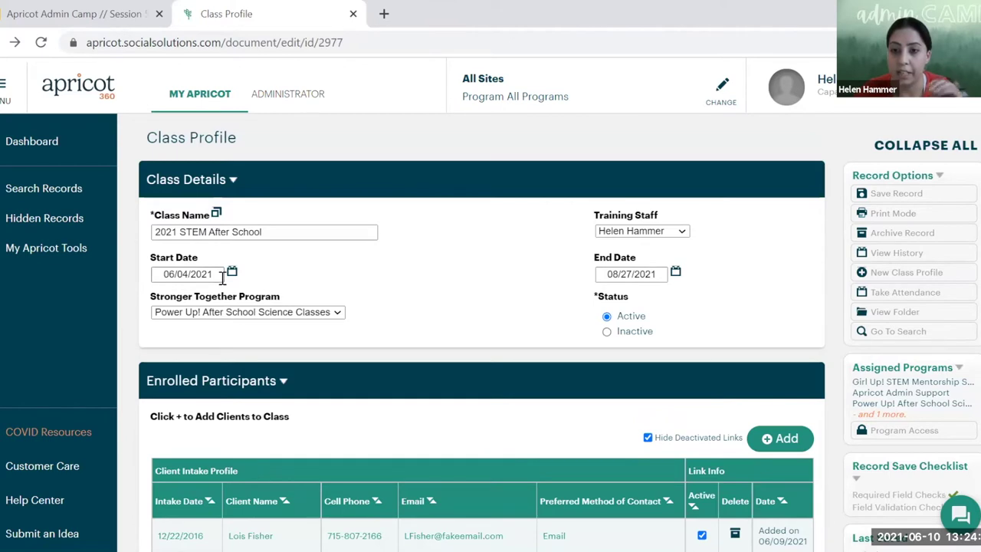
- Open the Class Profile standard form for editing in the administrator's form designer
click(285, 102)
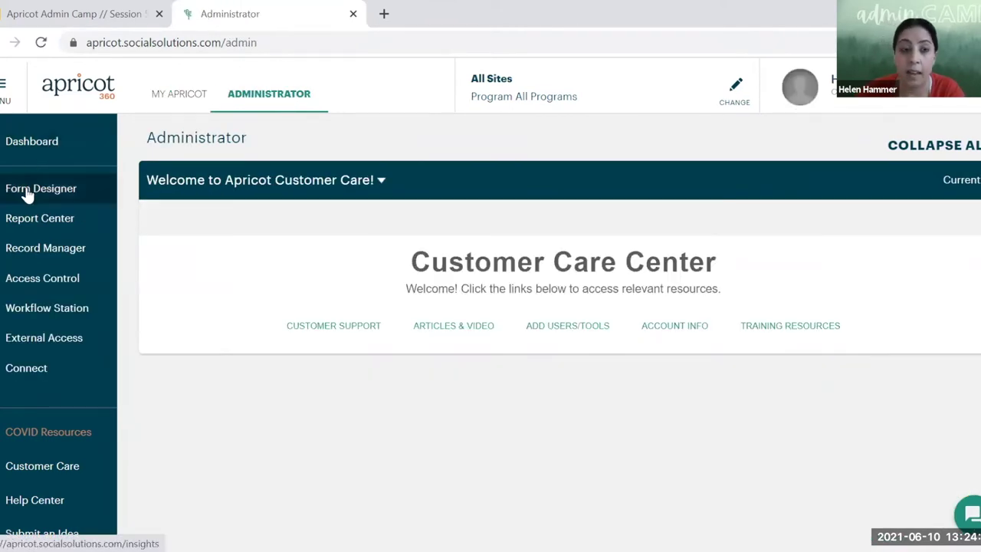
click(27, 192)
click(37, 217)
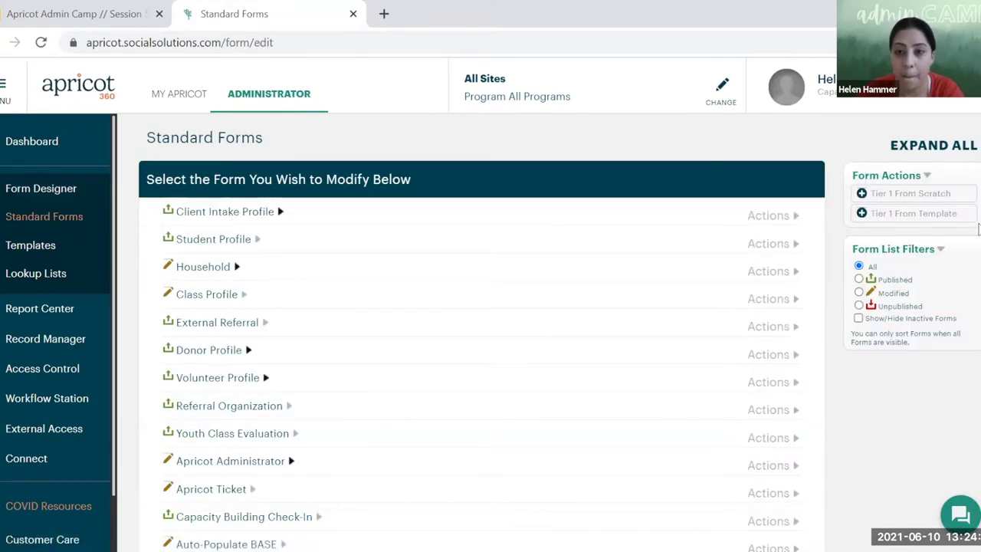
click(759, 304)
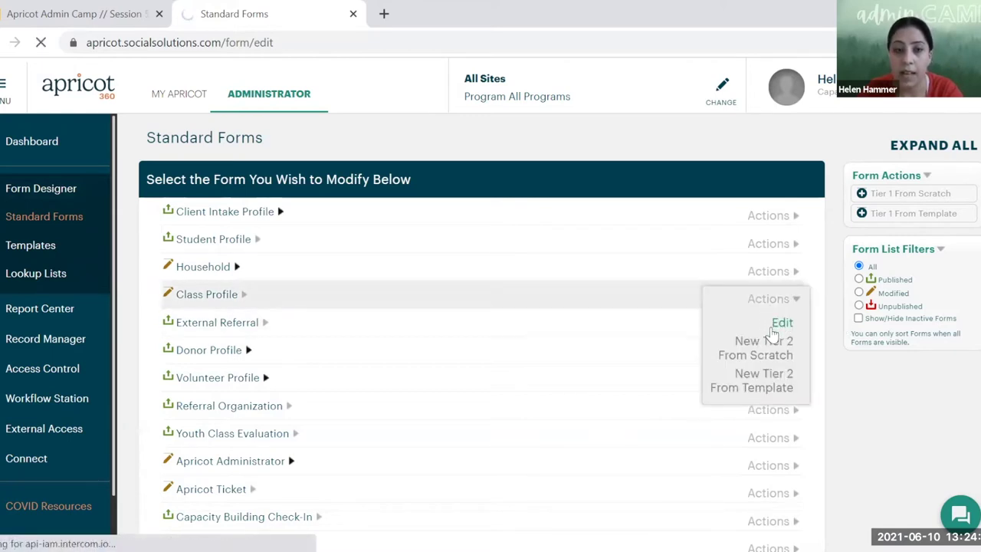
click(779, 325)
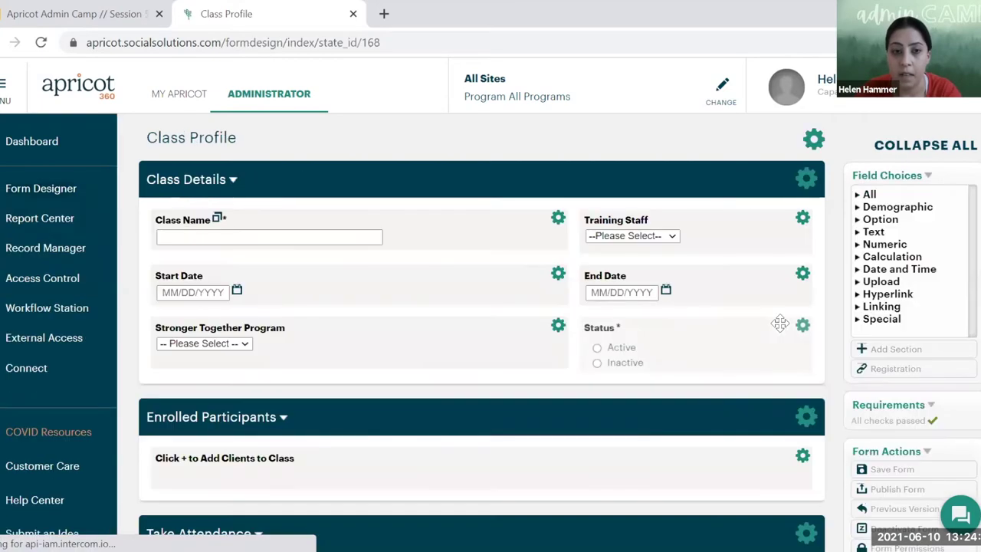
- Review the Class Profile form's sections and add a new registration section to the form
scroll(746, 366, down, 1)
scroll(732, 357, up, 1)
scroll(728, 355, down, 1)
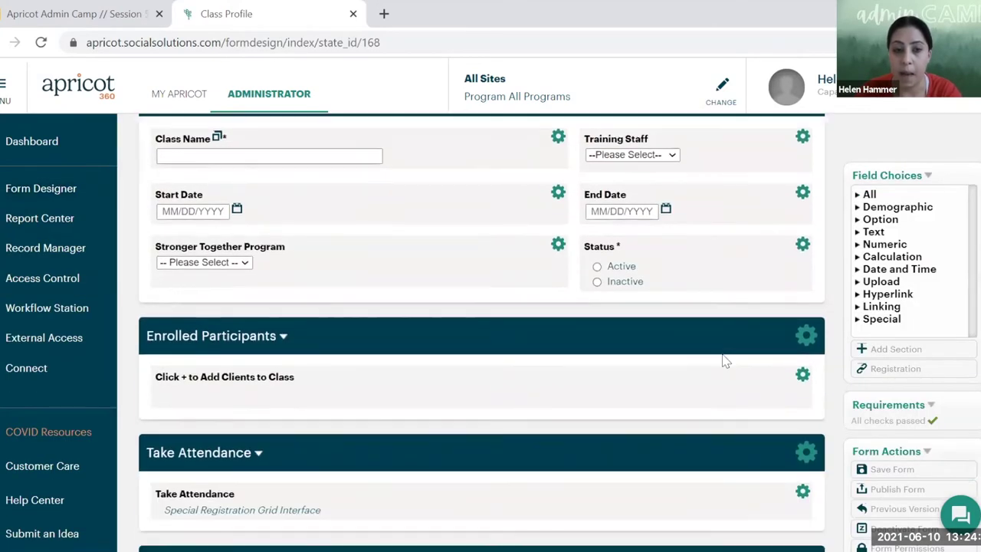
scroll(690, 321, up, 1)
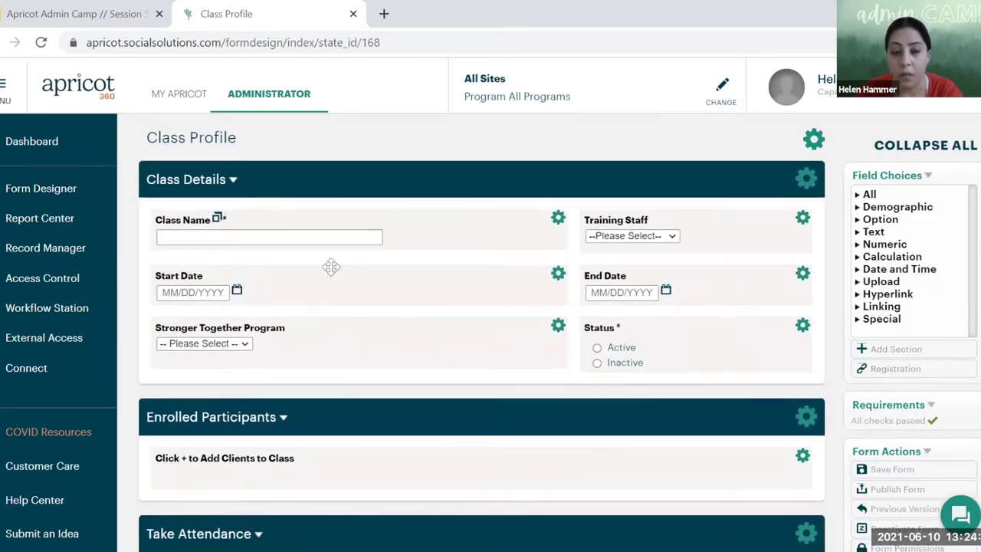
scroll(207, 280, down, 3)
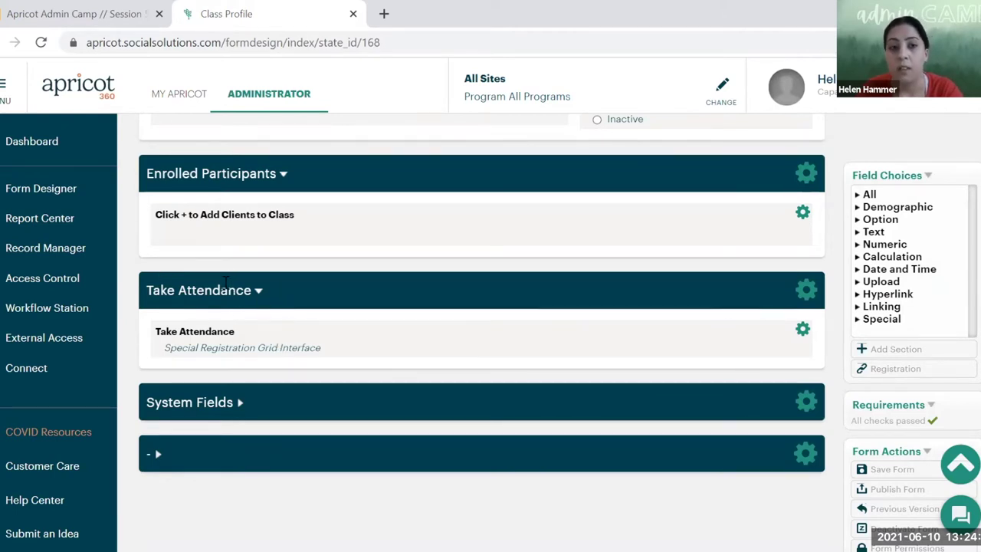
scroll(230, 302, down, 1)
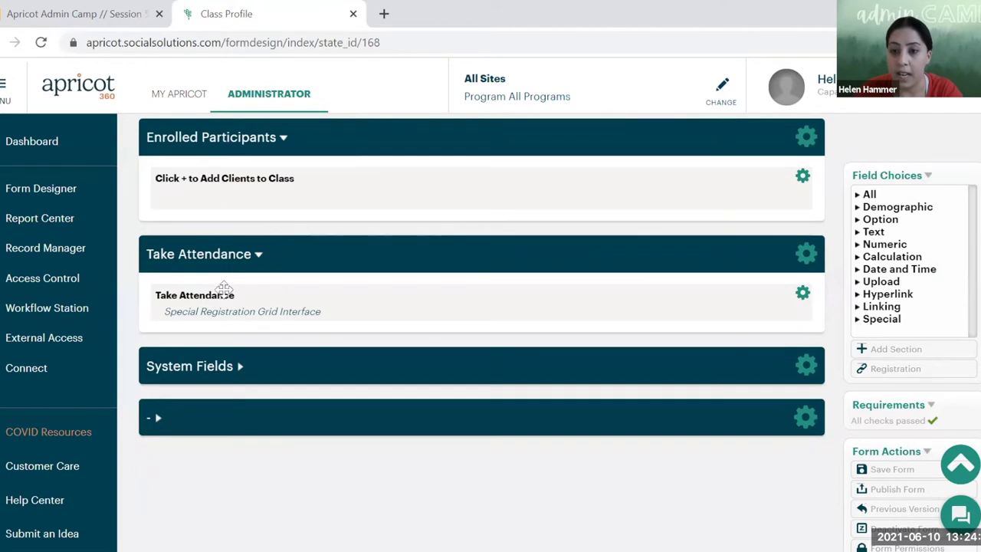
click(880, 369)
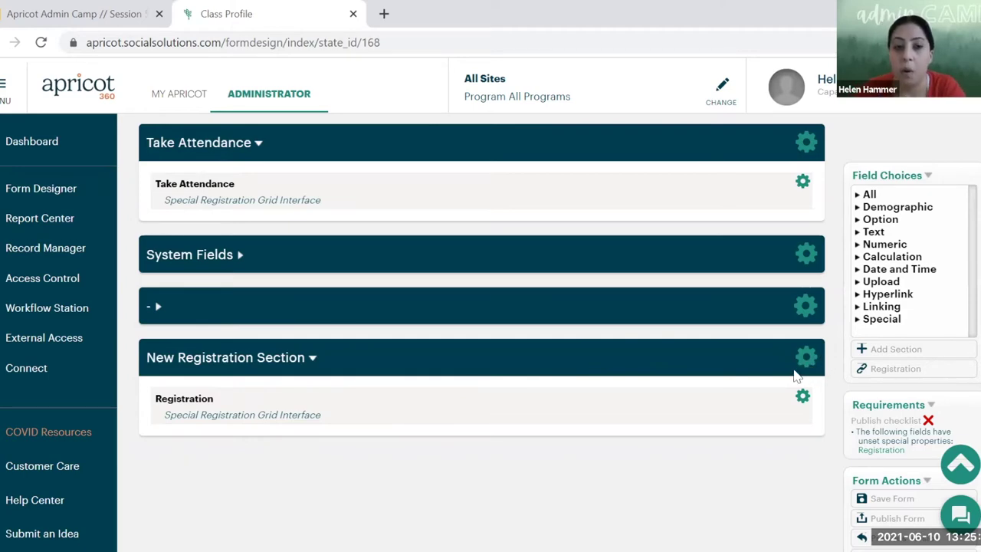
scroll(793, 372, up, 5)
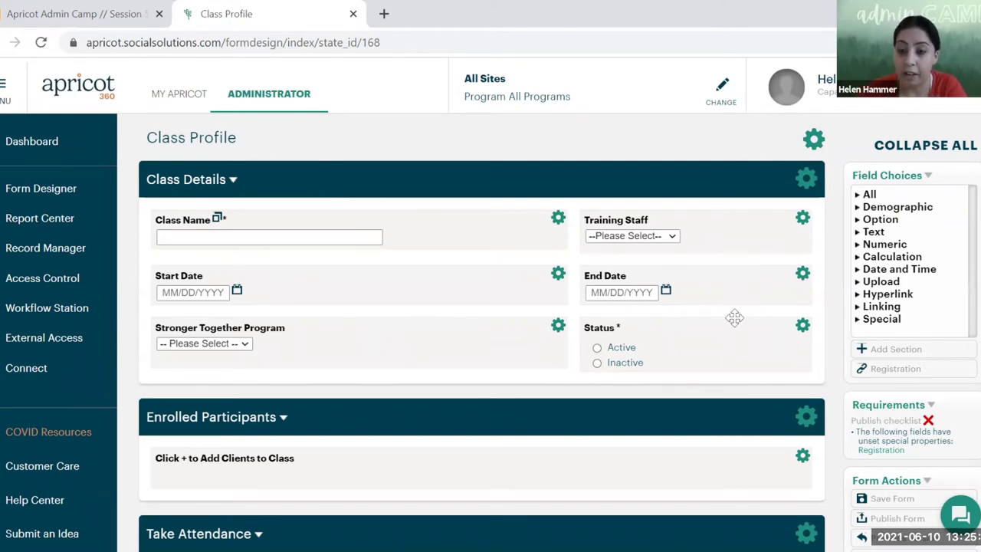
scroll(734, 319, down, 1)
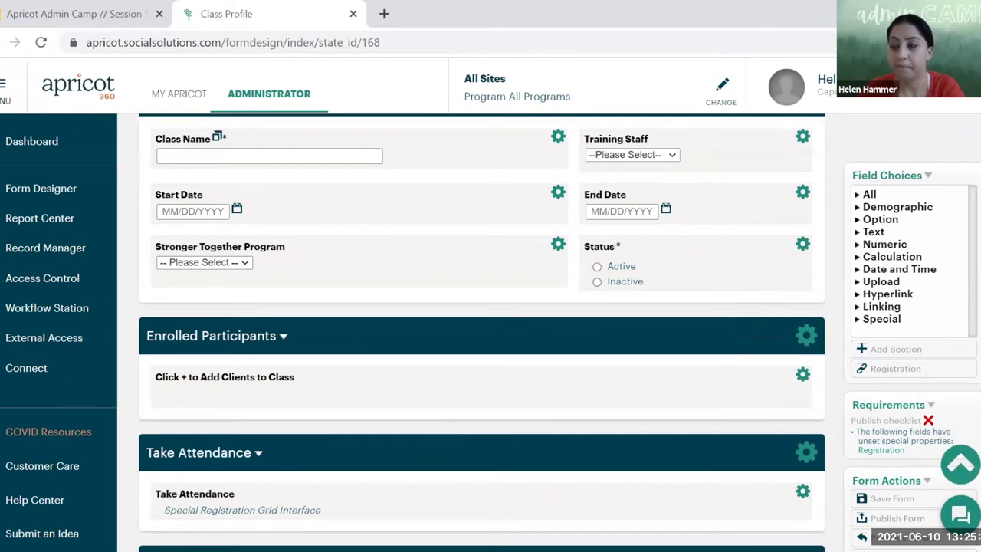
scroll(383, 271, up, 1)
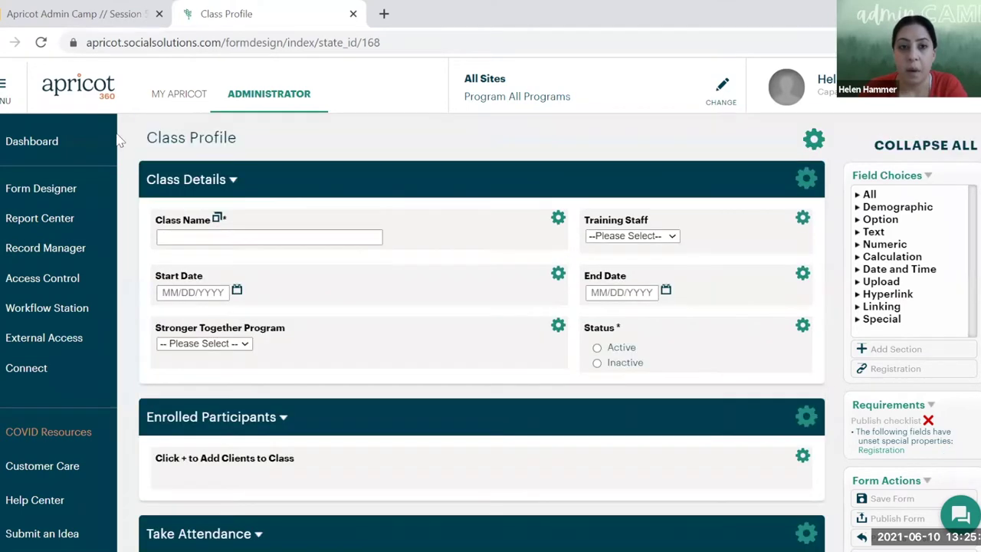
- In a new browser tab, open the Class Attendance form under Client Intake Profile for editing
right_click(263, 106)
click(295, 110)
key(ctrl+Tab)
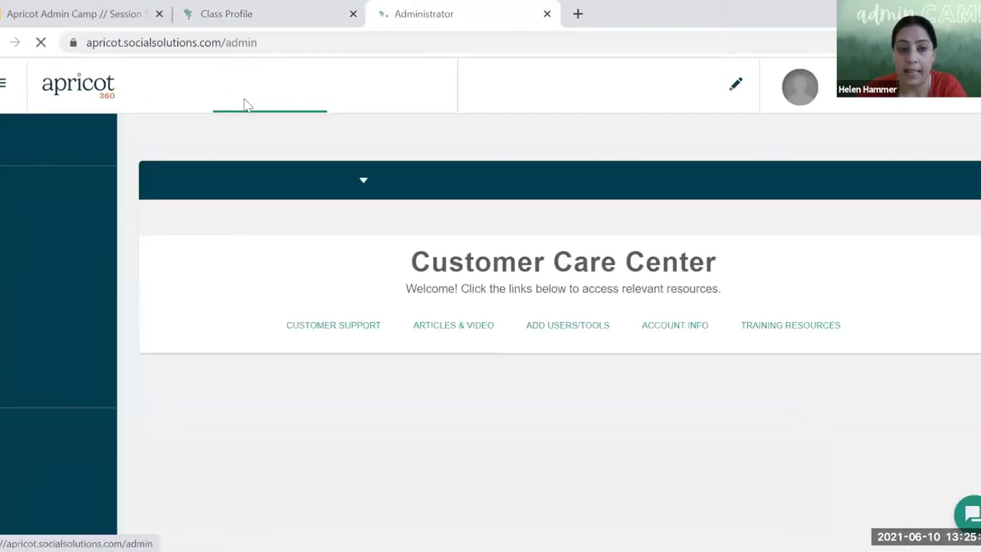
click(72, 219)
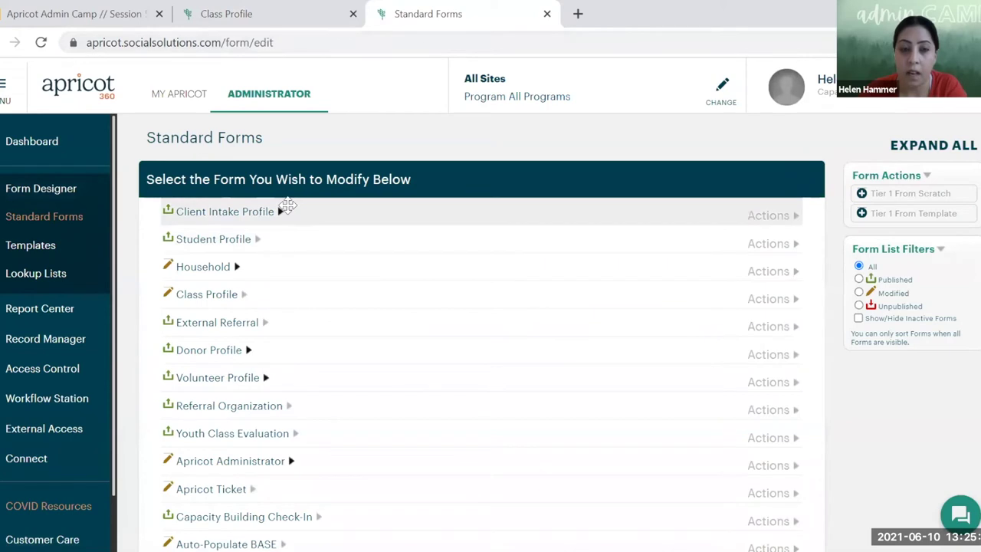
click(280, 212)
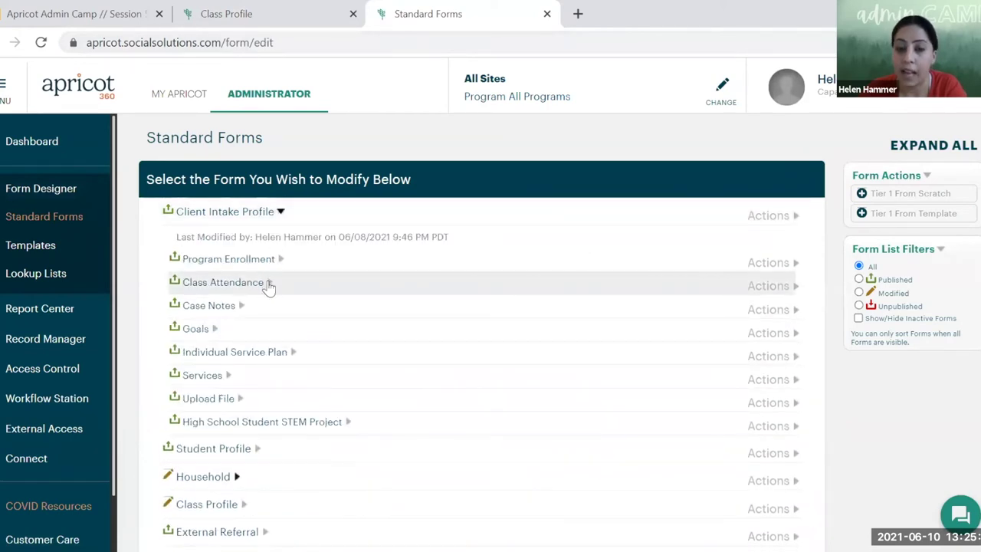
click(793, 285)
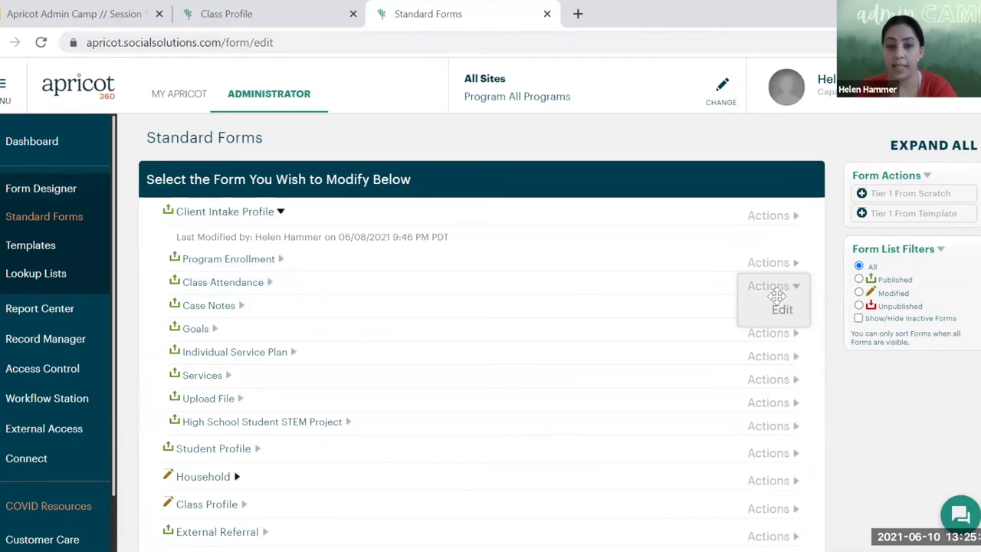
click(781, 311)
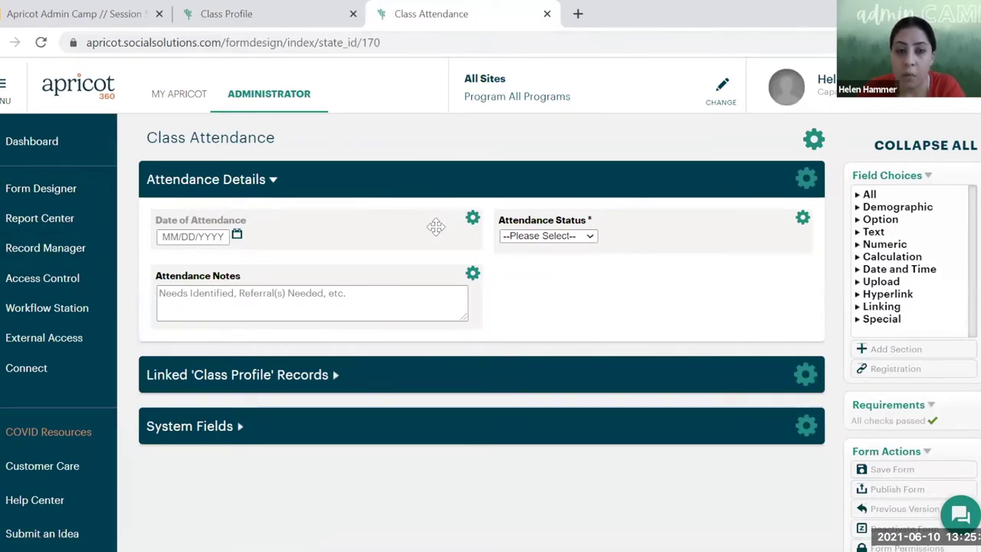
- Examine the field properties of Attendance Status and Attendance Notes on the Class Attendance form
scroll(433, 226, down, 1)
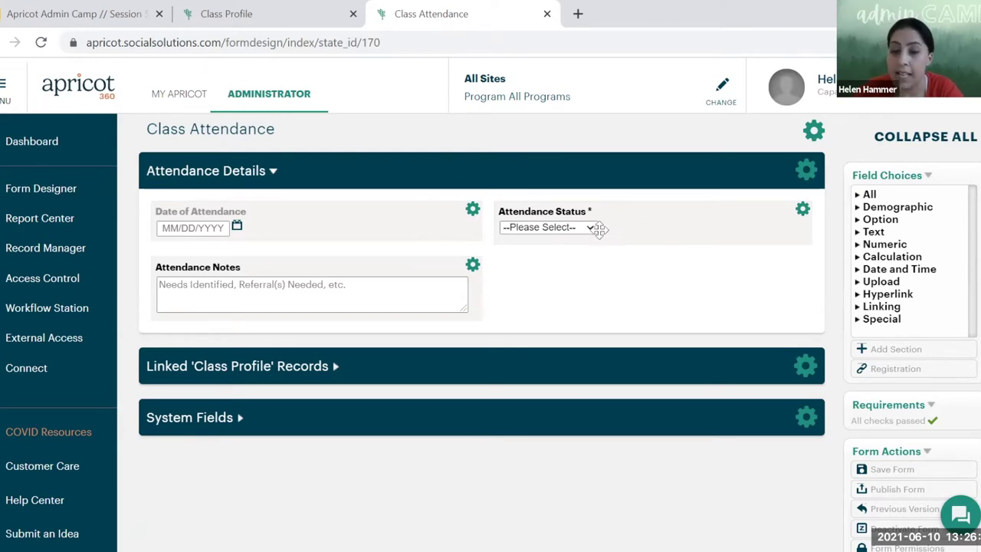
click(802, 210)
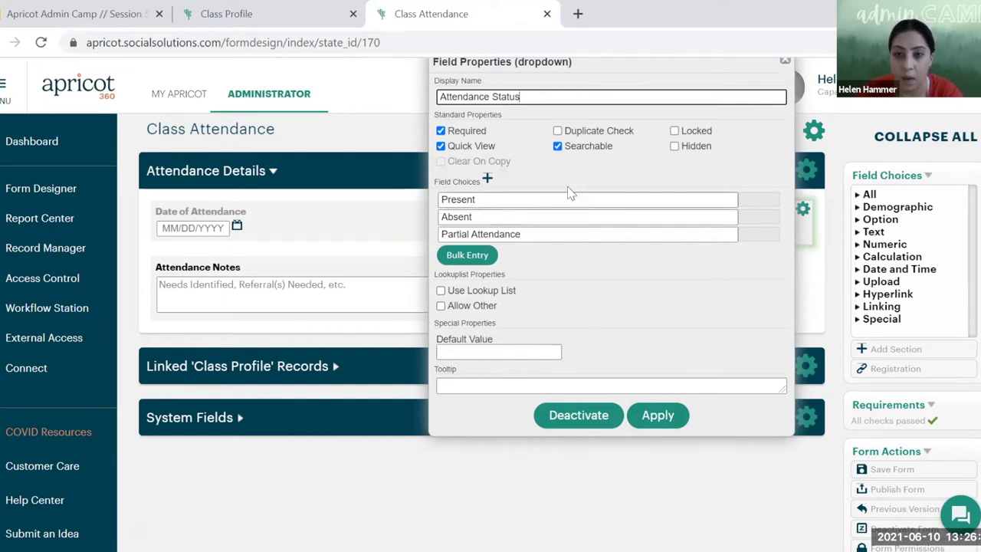
click(654, 419)
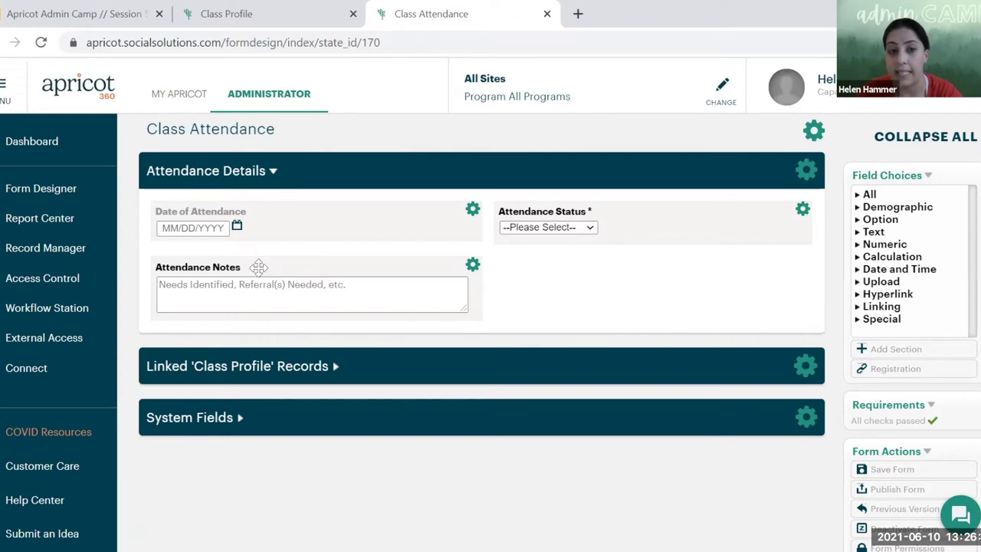
click(473, 263)
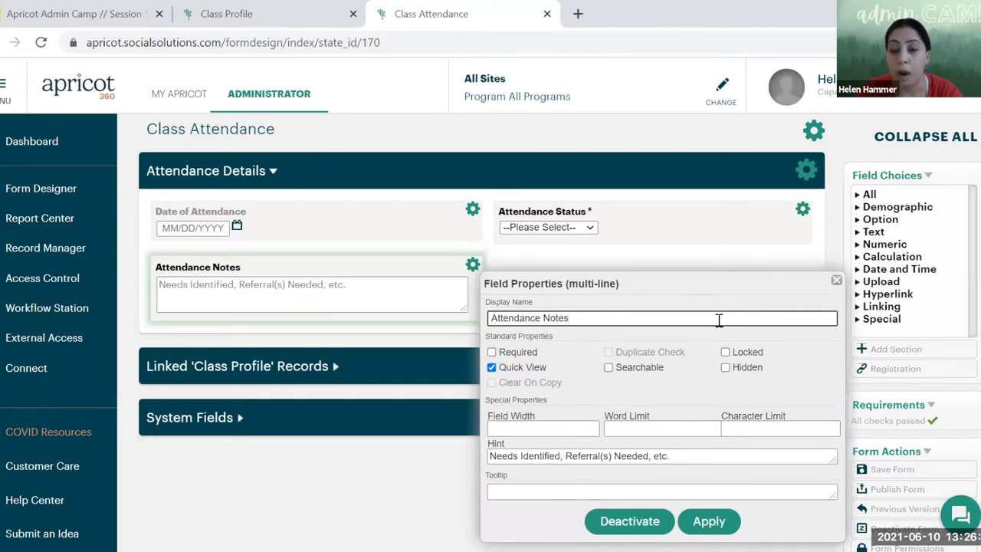
click(835, 284)
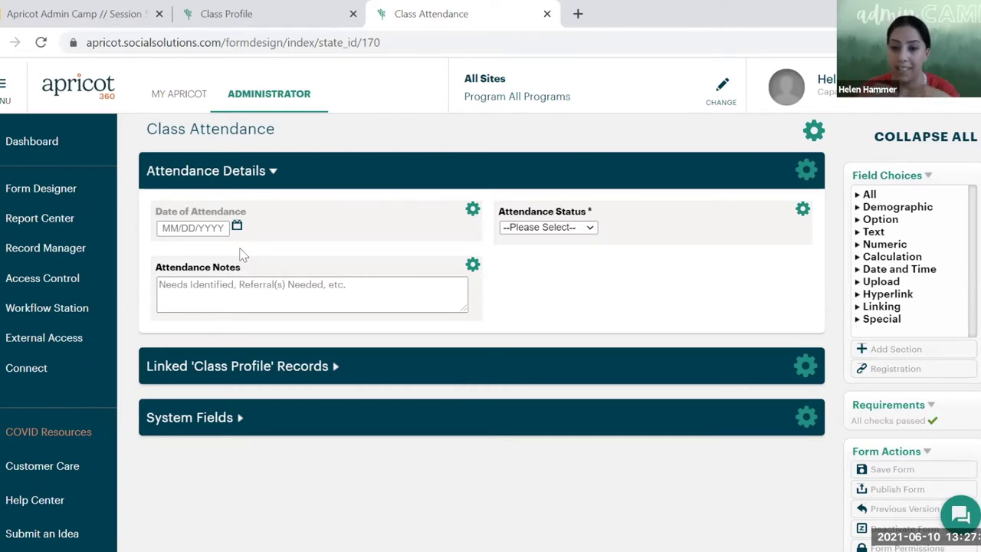
- Return to the Class Profile form, open the Take Attendance field's properties and set its schedule to Weekdays Only
click(230, 14)
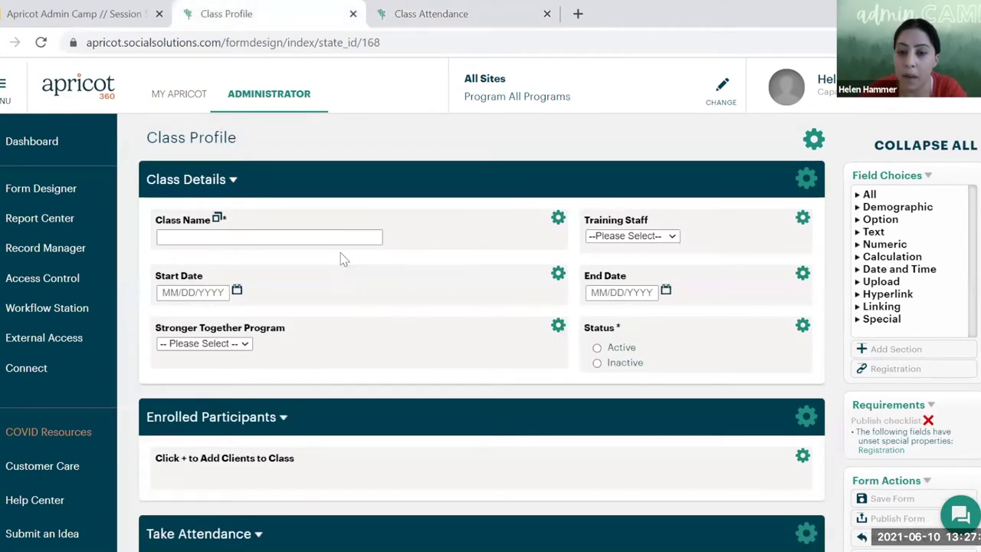
scroll(345, 268, down, 3)
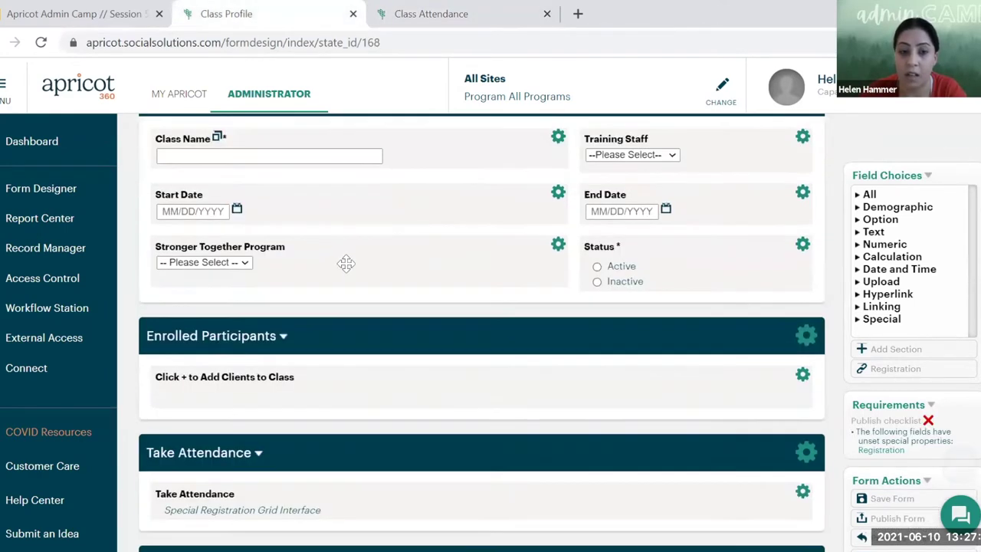
scroll(343, 268, down, 2)
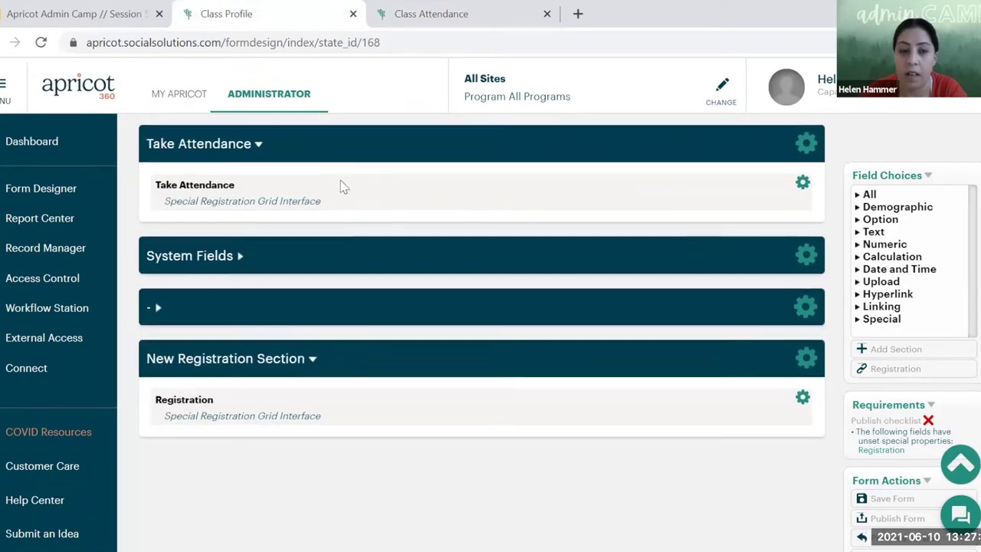
scroll(341, 186, up, 2)
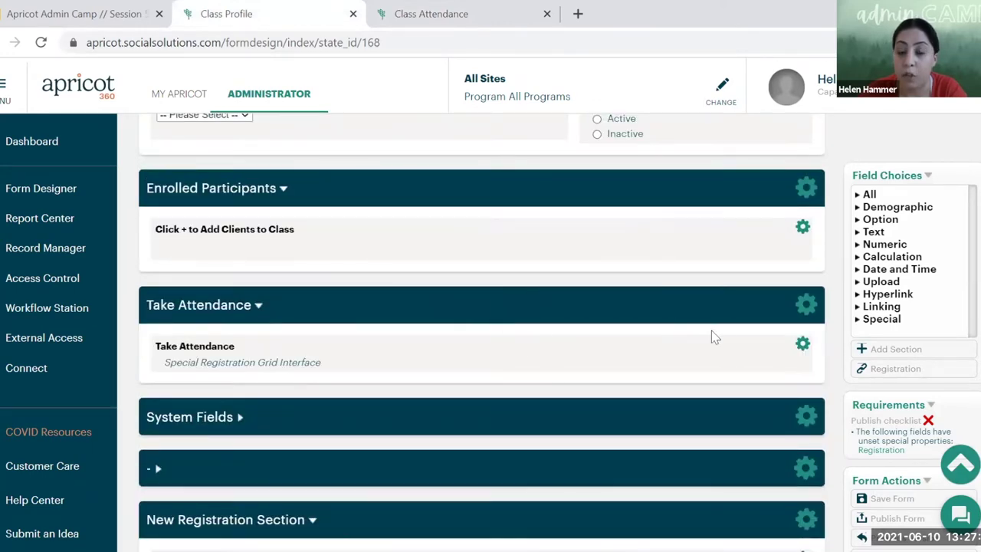
click(802, 345)
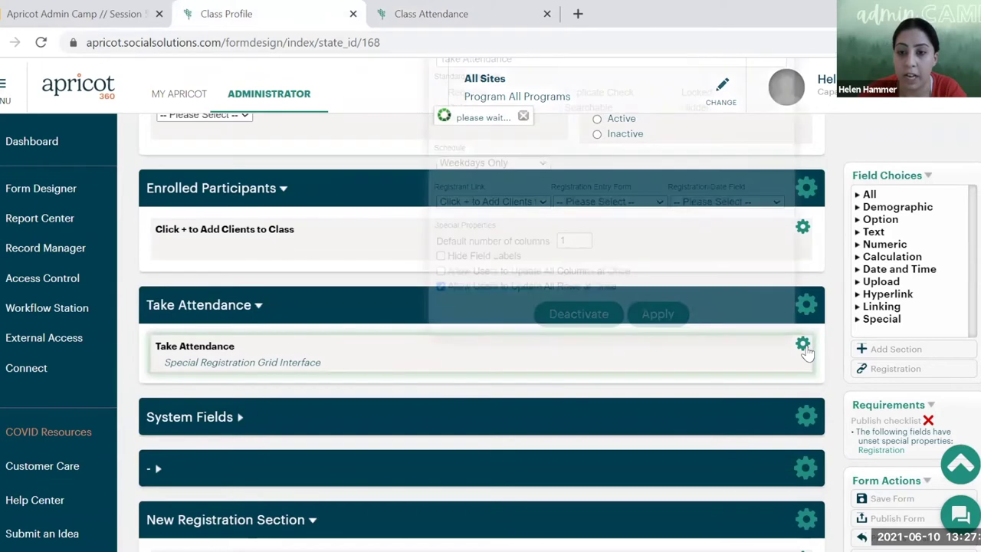
scroll(797, 337, up, 2)
scroll(795, 332, down, 1)
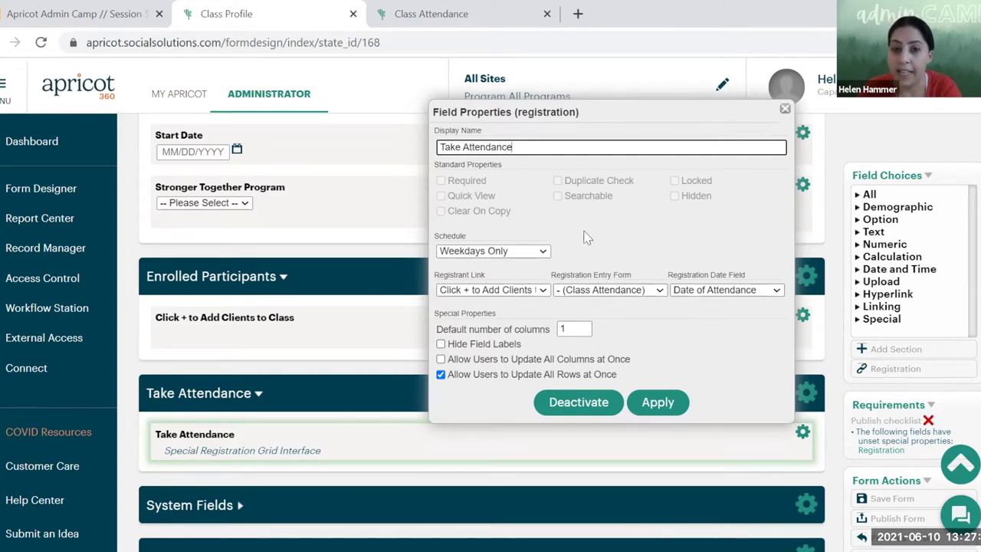
click(513, 253)
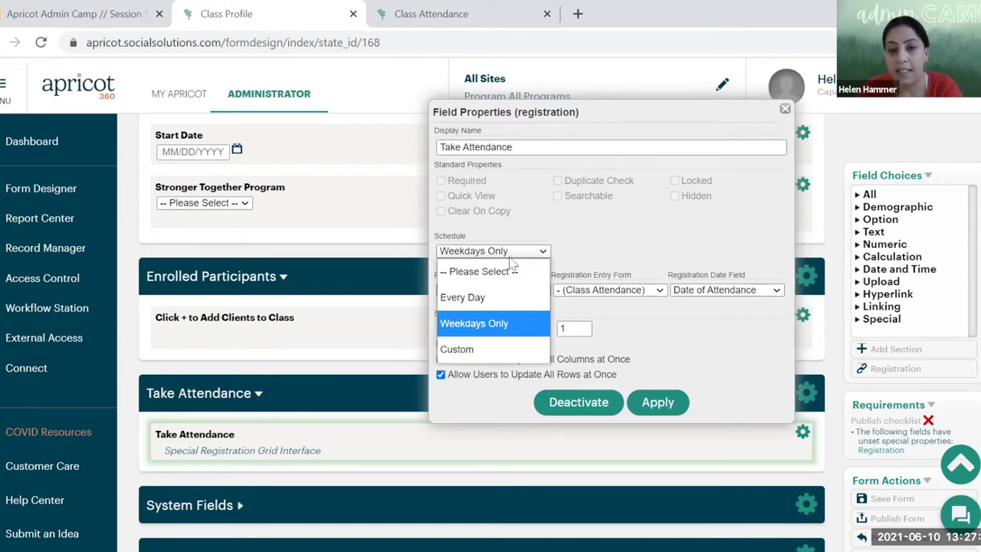
click(469, 323)
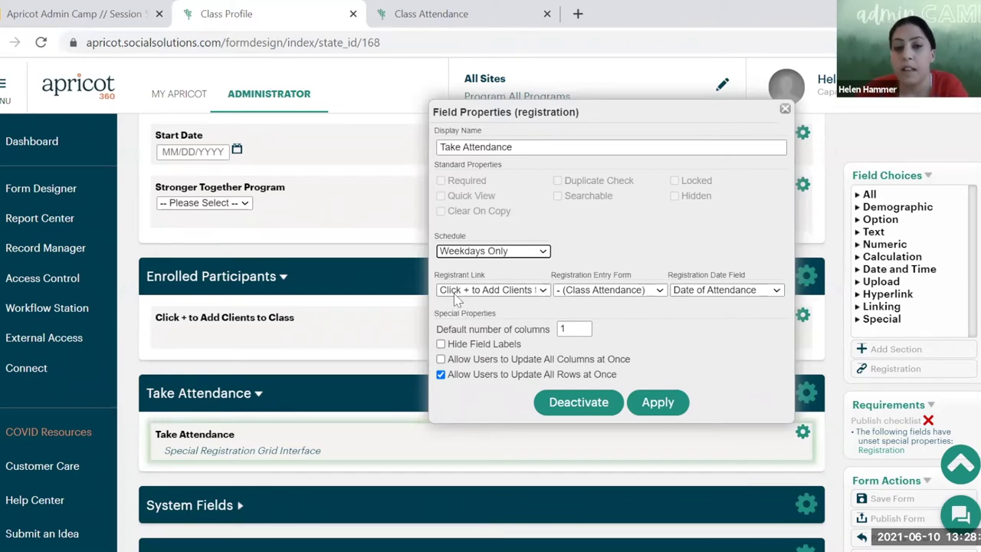
- Set the Take Attendance field's registrant link to Click + to Add Clients to Class (Client Intake Profile)
click(515, 291)
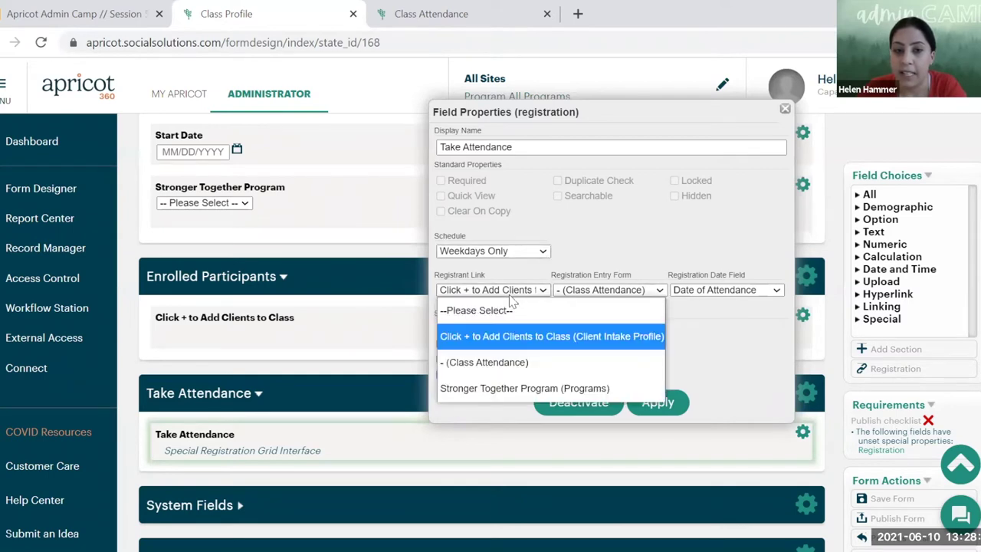
click(608, 254)
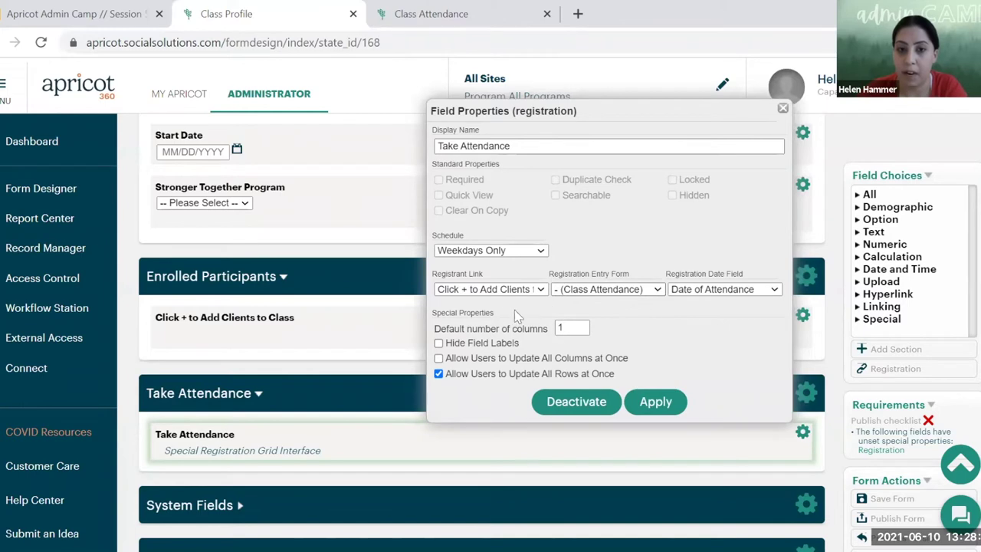
click(492, 296)
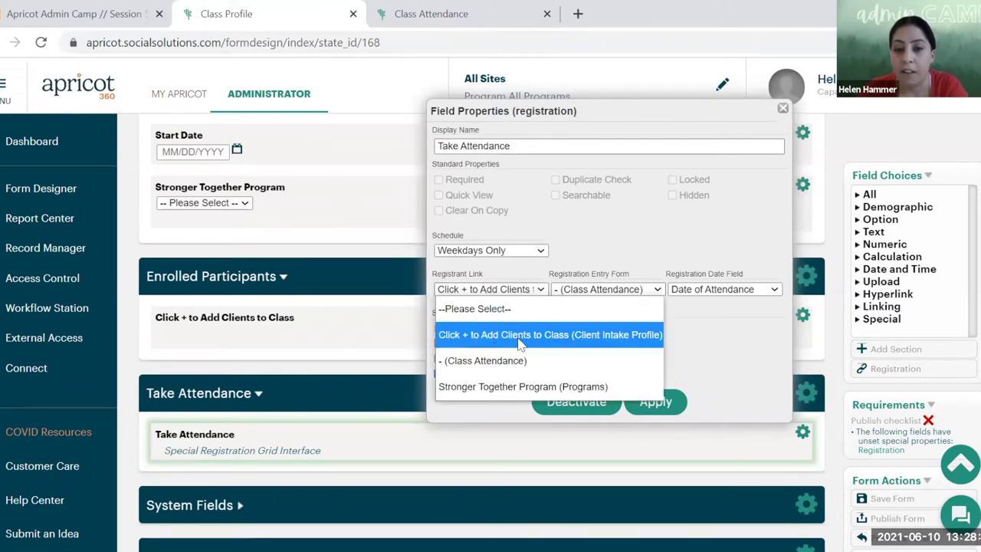
click(582, 342)
- Set the registration entry form to Class Attendance and the registration date field to Date of Attendance
click(615, 290)
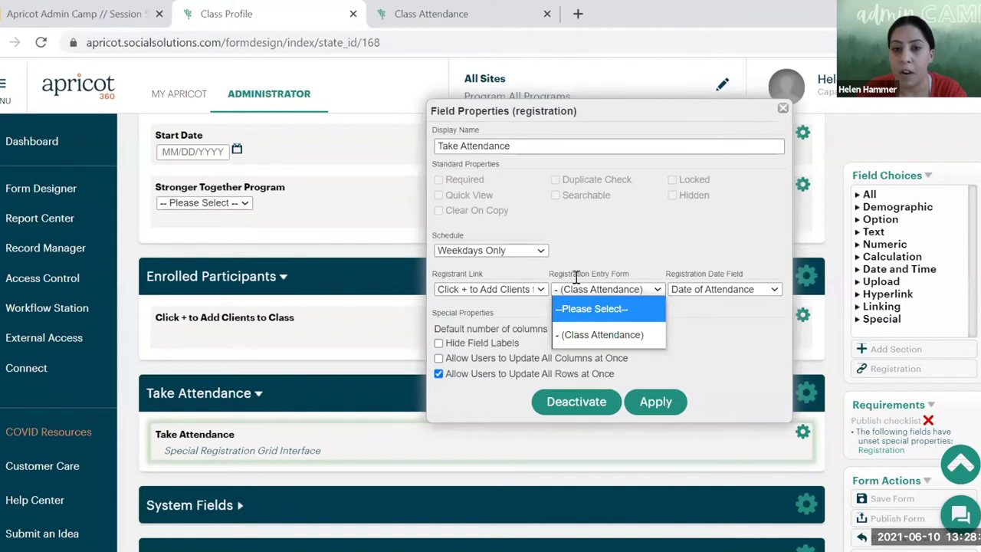
click(577, 337)
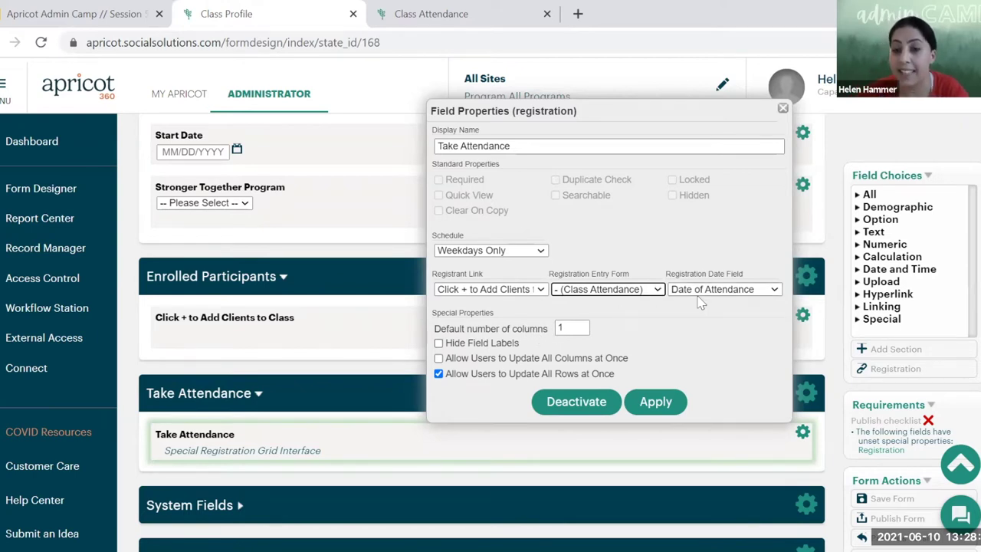
click(754, 291)
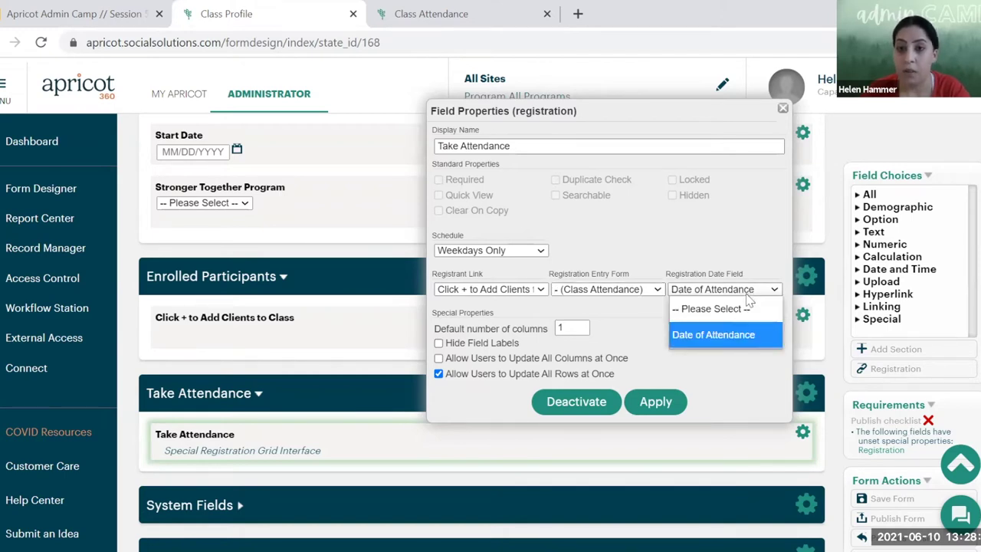
click(721, 340)
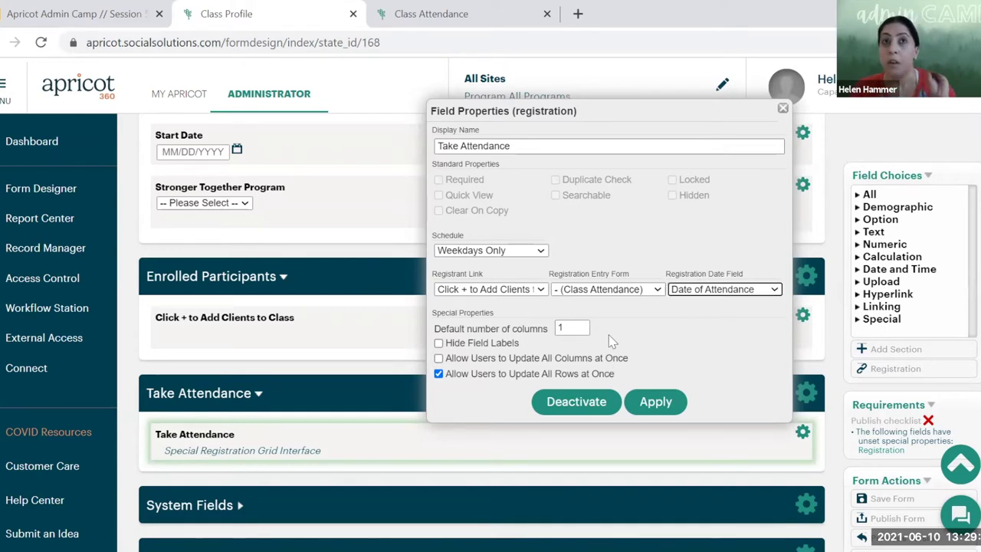
- Examine the Date of Attendance field's properties on the Class Attendance form and close them without applying changes
key(ctrl+Tab)
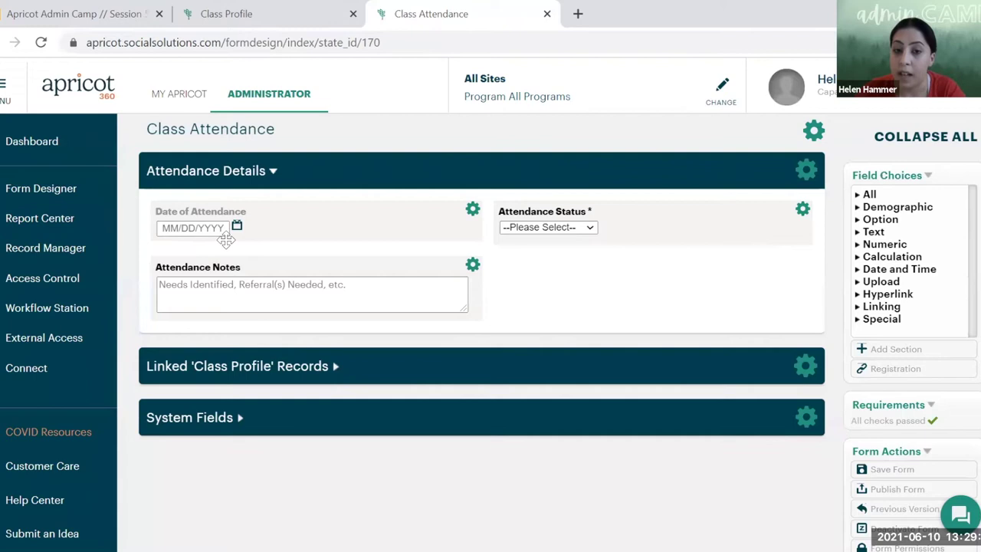
click(472, 210)
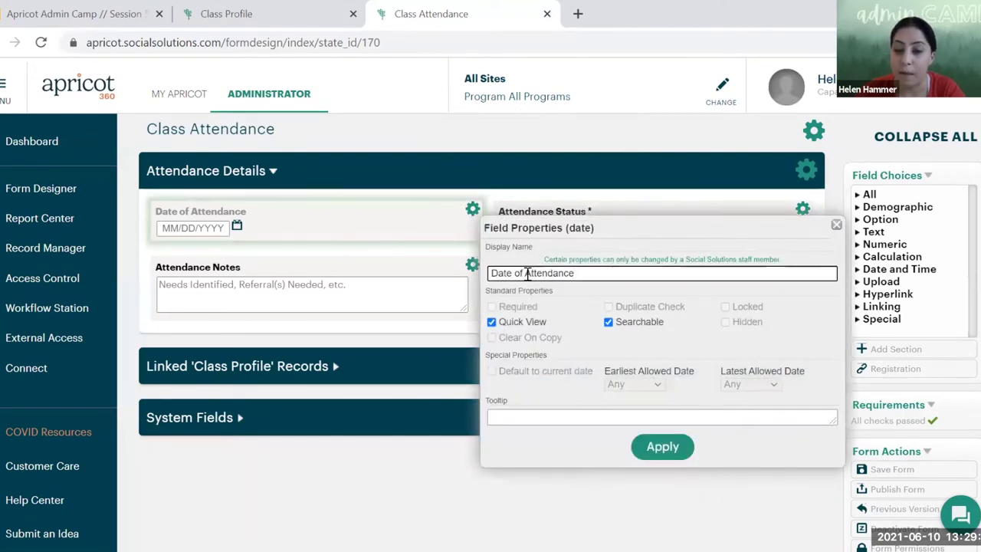
click(491, 322)
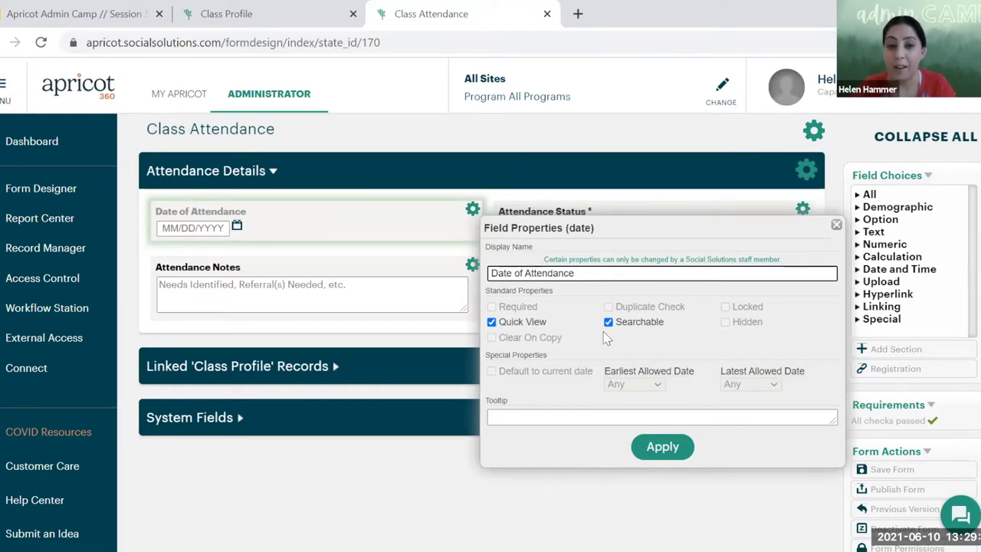
click(837, 225)
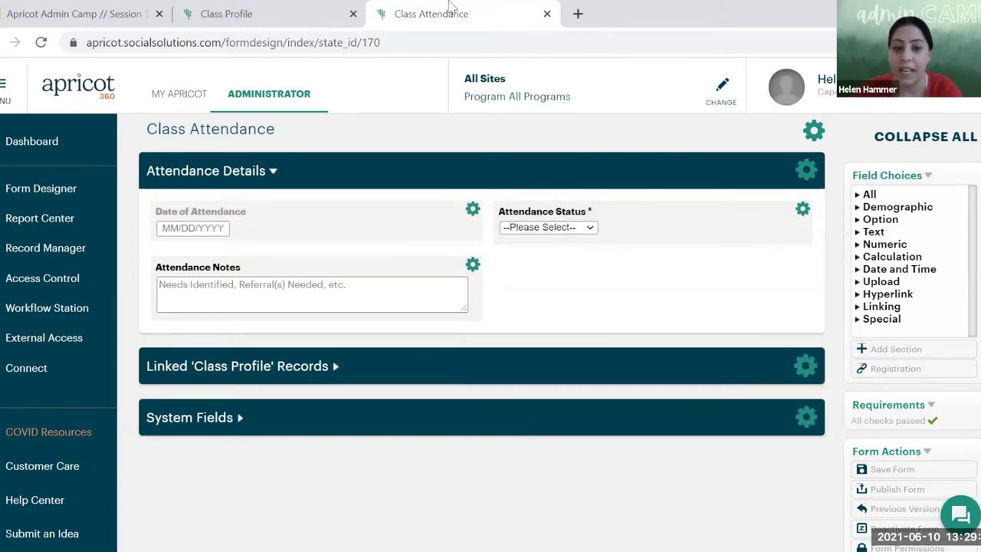
- Return to the Class Profile form and apply the Take Attendance field's registration properties
click(233, 13)
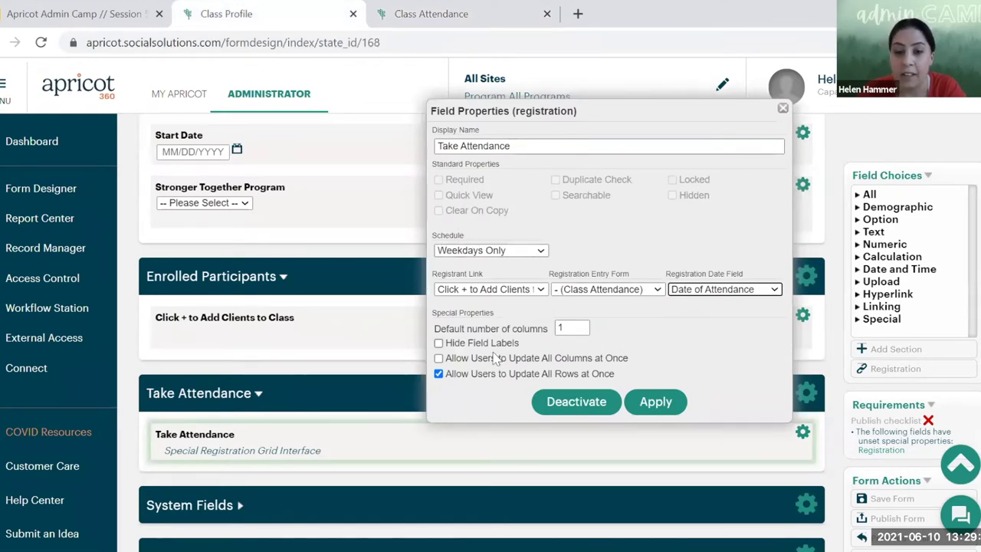
click(451, 344)
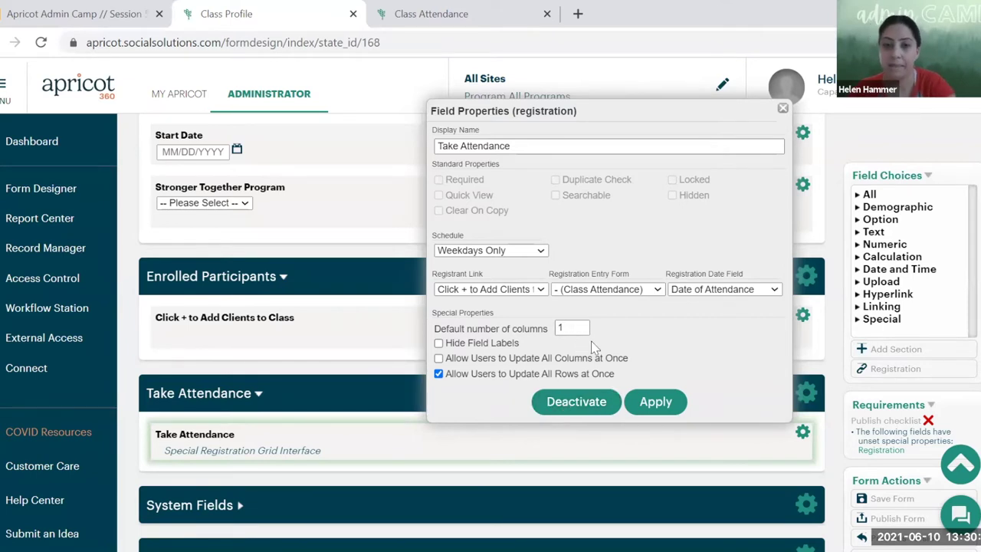
click(655, 405)
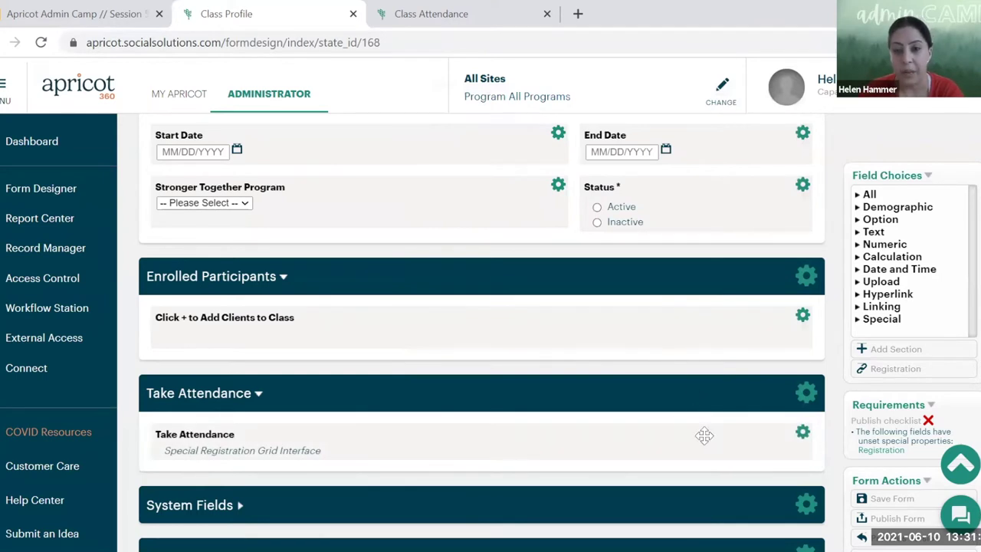
scroll(696, 444, down, 1)
scroll(683, 436, up, 1)
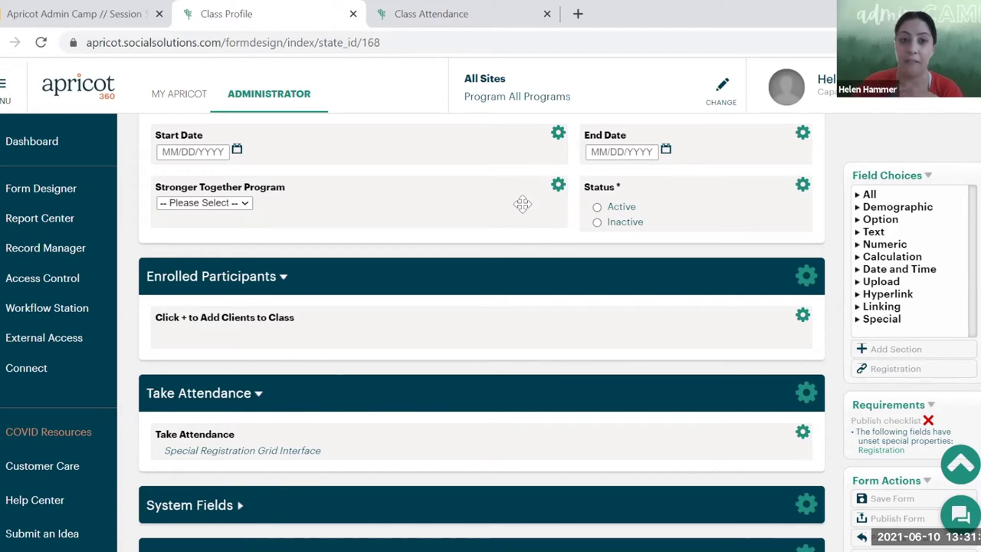
- In My Apricot, open the 2021 STEM After School record under Class Profile for editing
scroll(42, 201, up, 1)
scroll(42, 201, up, 2)
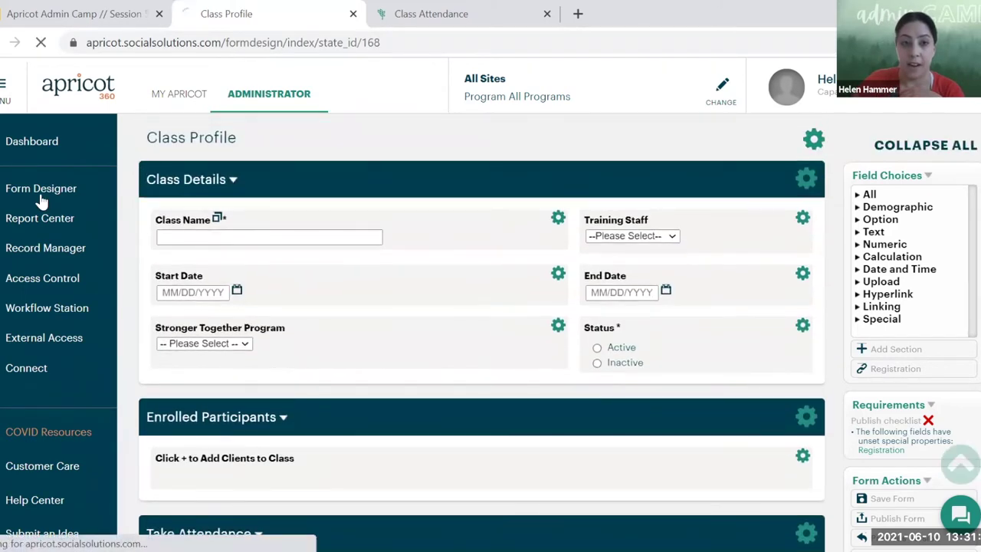
click(90, 158)
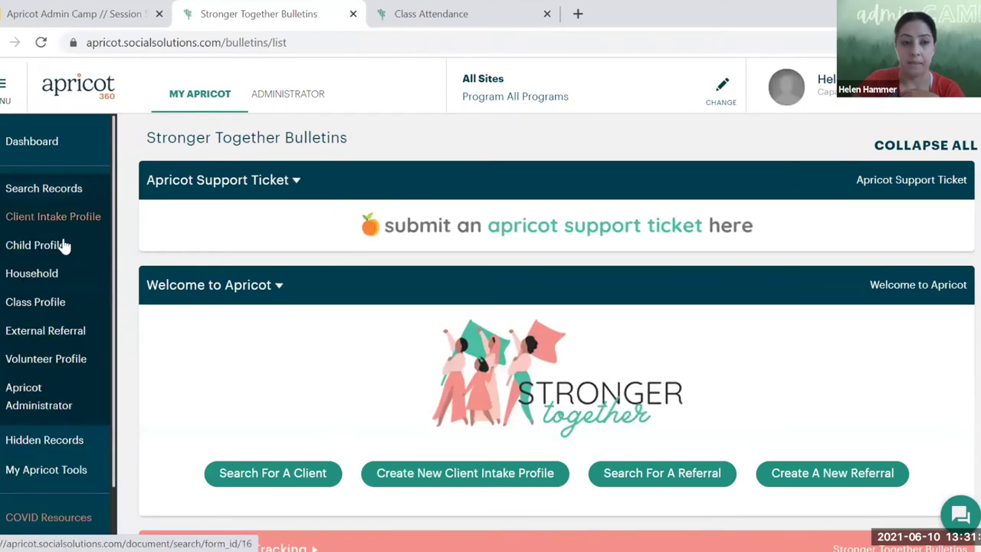
click(38, 303)
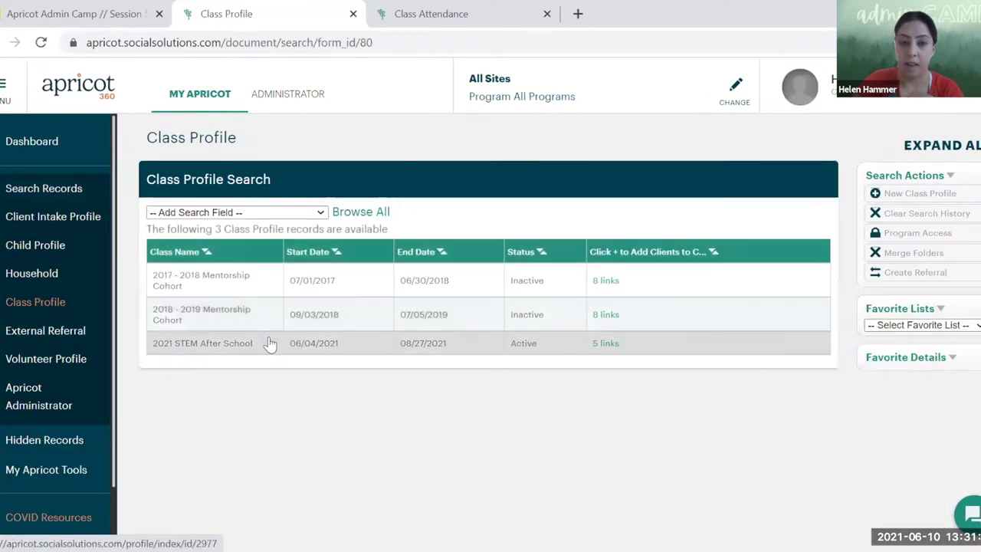
click(265, 345)
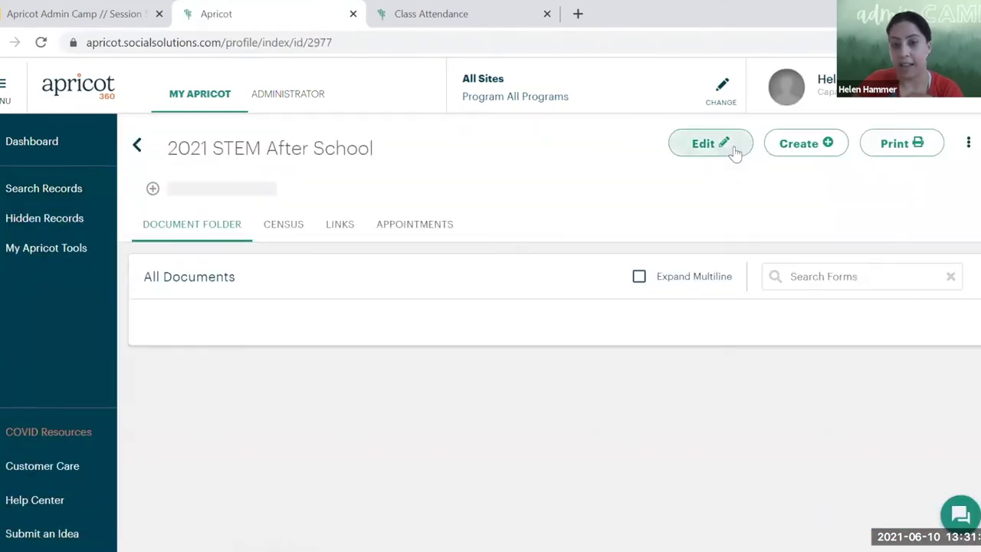
click(728, 152)
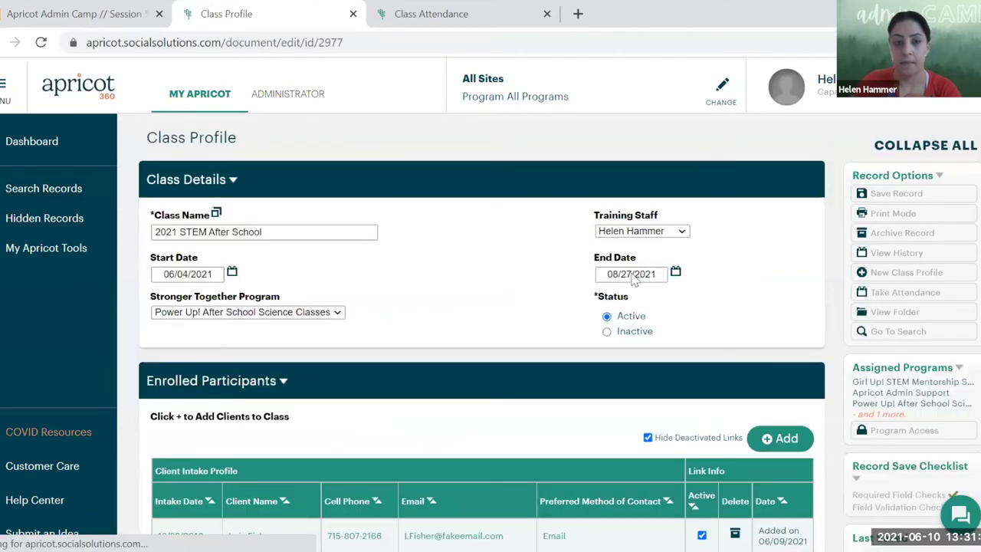
- View the record's enrolled participants and its Take Attendance grid, and go back to the class record
scroll(478, 317, down, 5)
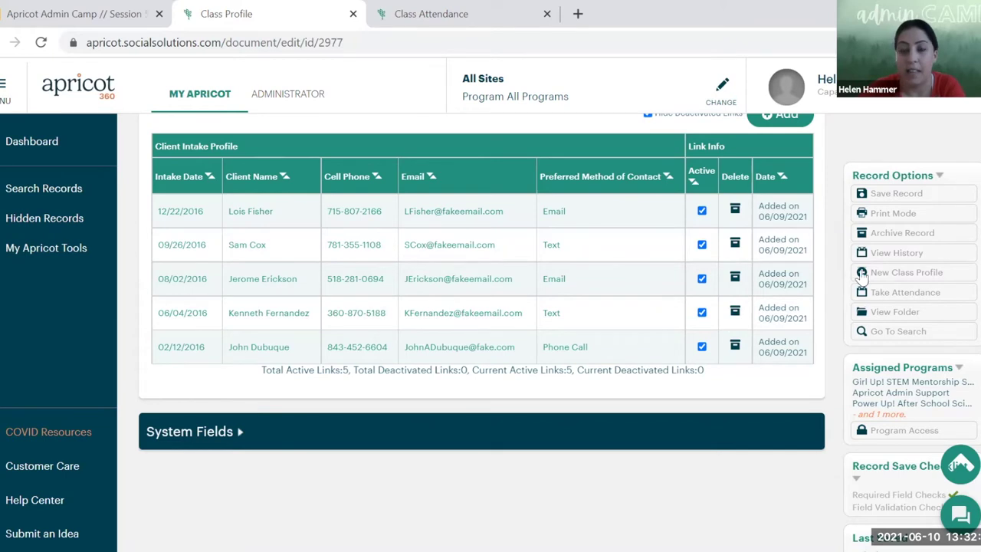
click(951, 294)
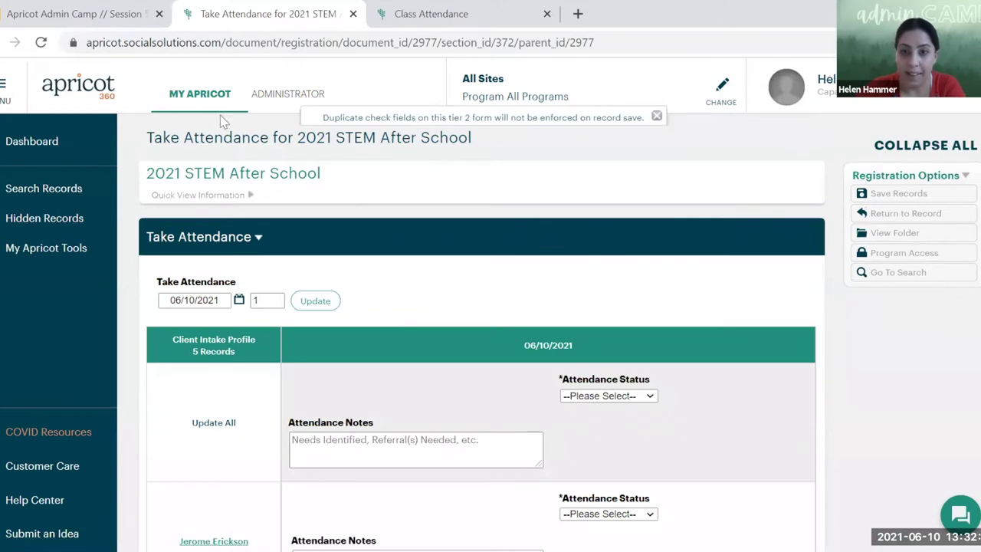
click(3, 42)
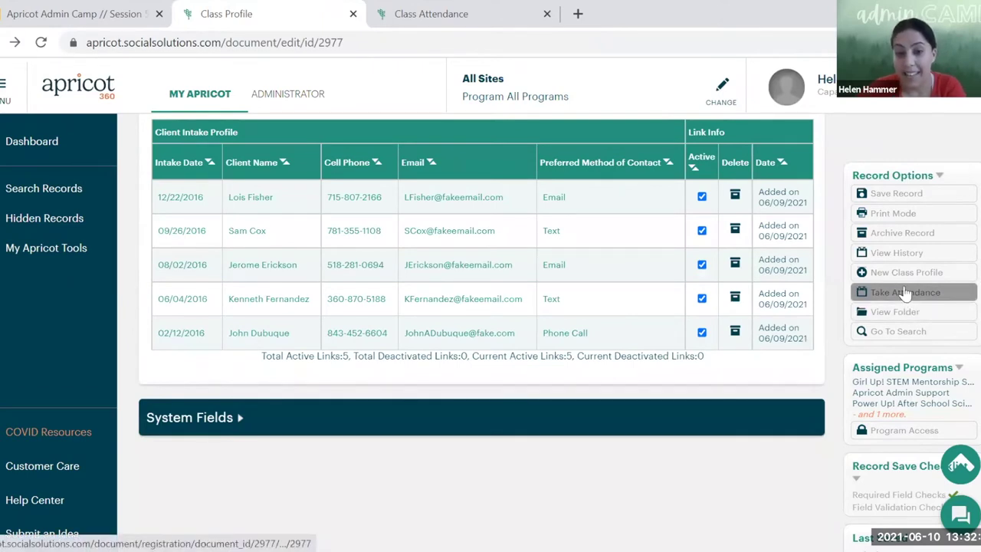
- Open the Administrator area in a separate browser tab and open the Class Profile form for editing from Standard Forms
right_click(296, 102)
click(322, 111)
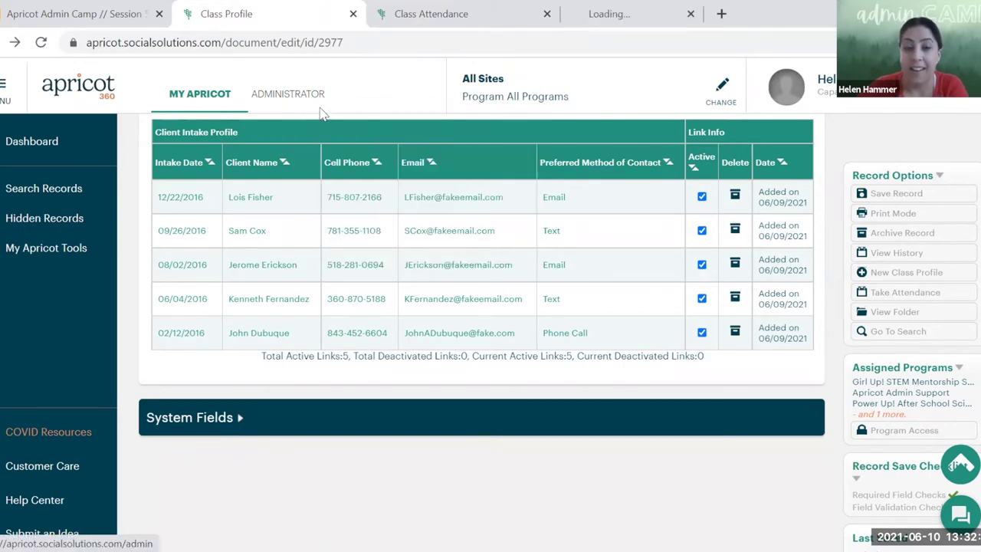
click(693, 17)
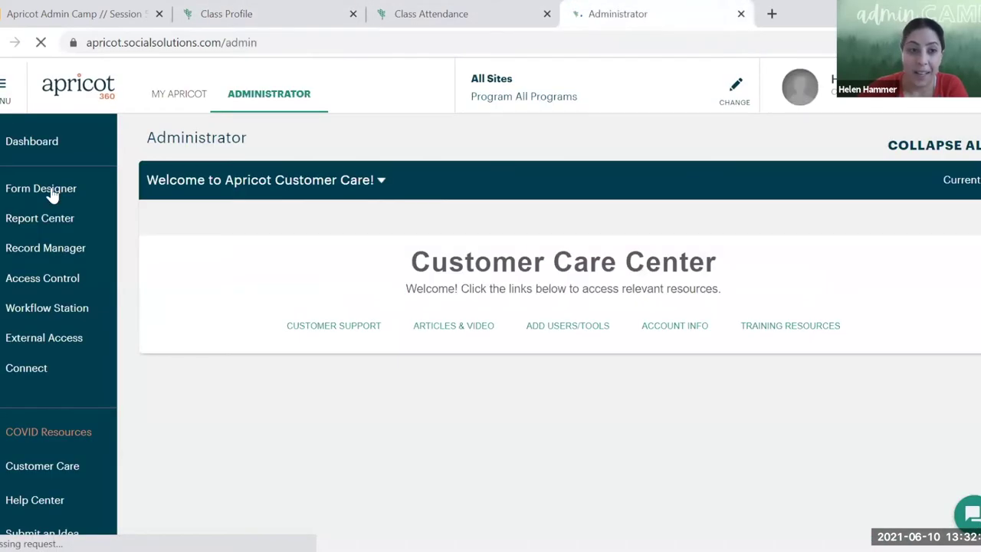
click(46, 190)
click(50, 220)
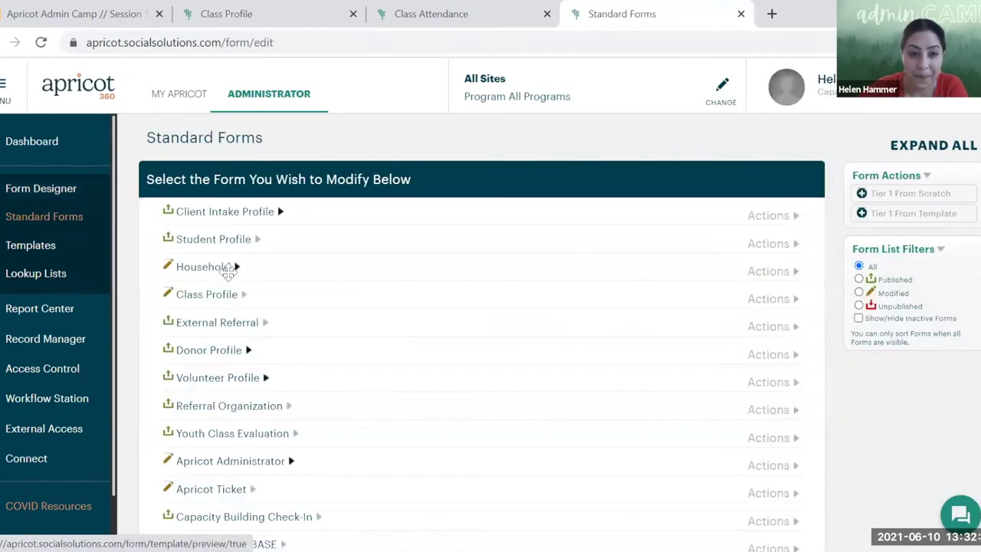
click(769, 299)
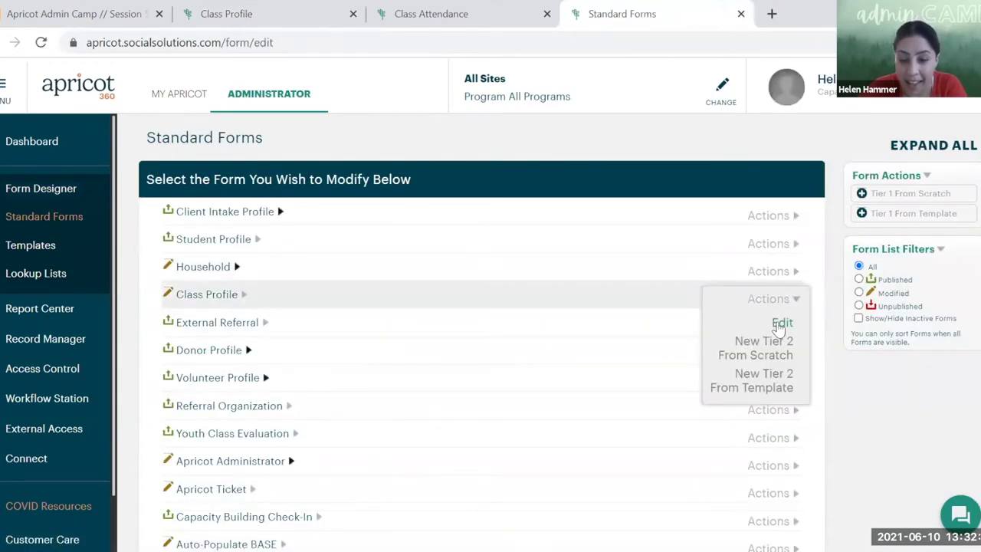
click(776, 326)
- Rename the Take Attendance section to the presenter's first name followed by "Is Cool" and apply the section properties
scroll(744, 322, down, 5)
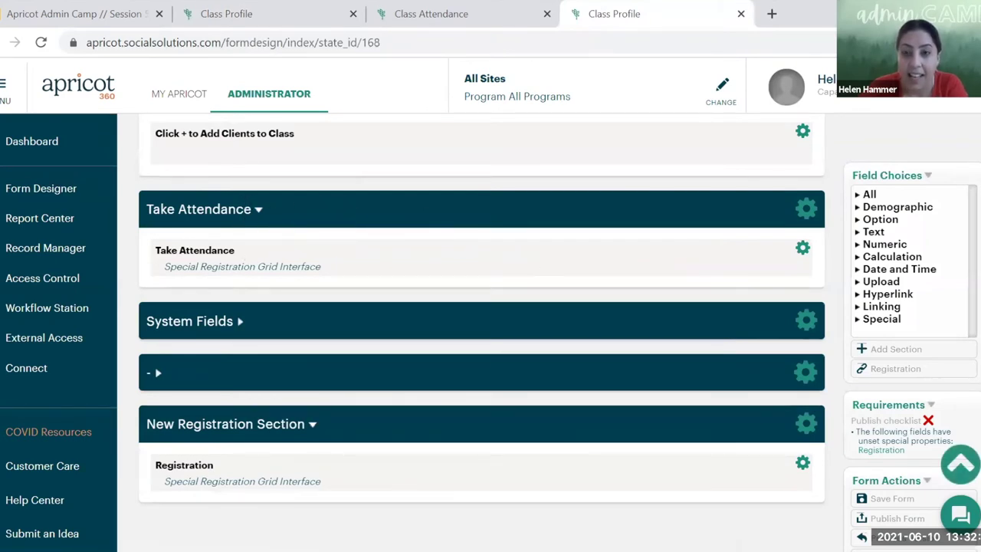
click(805, 207)
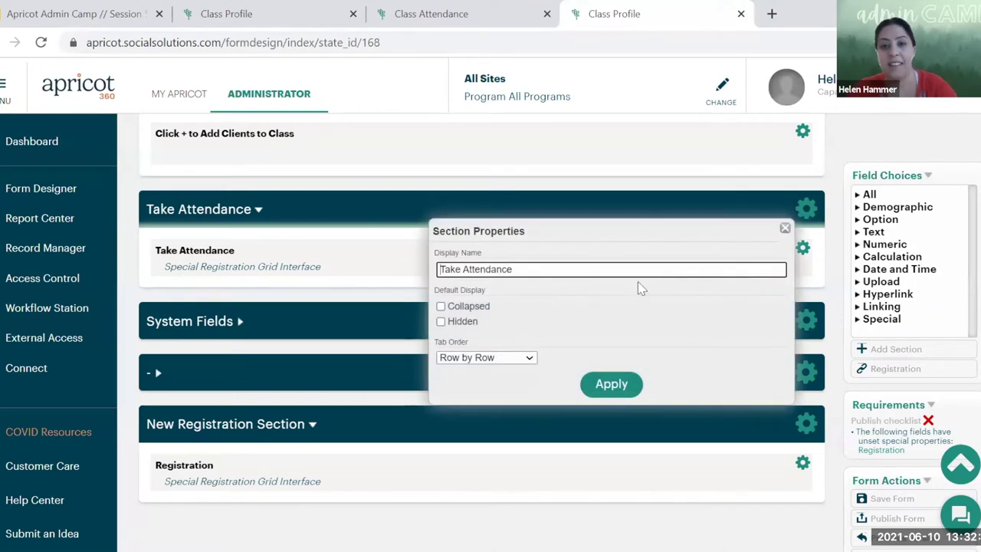
drag(604, 277, 419, 273)
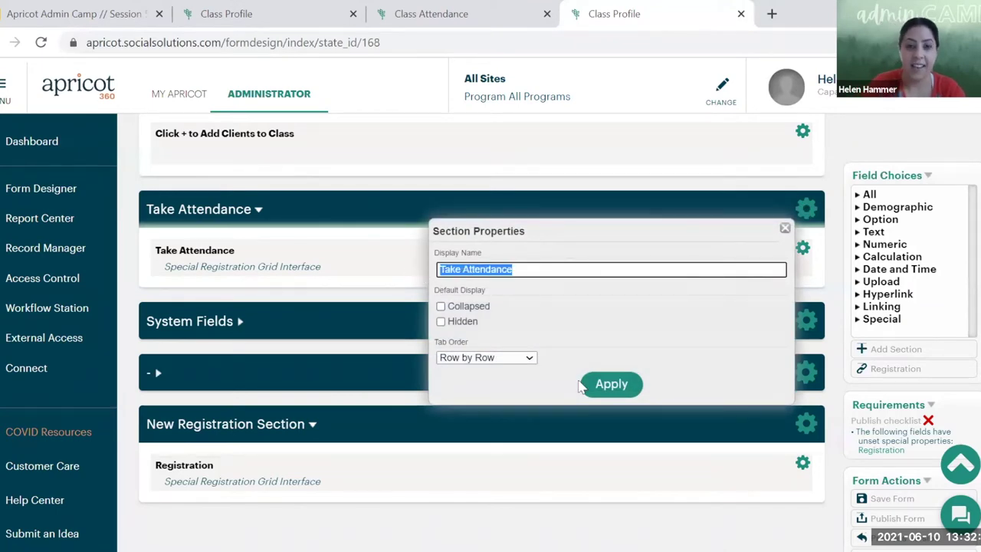
text(Helen Is Cool)
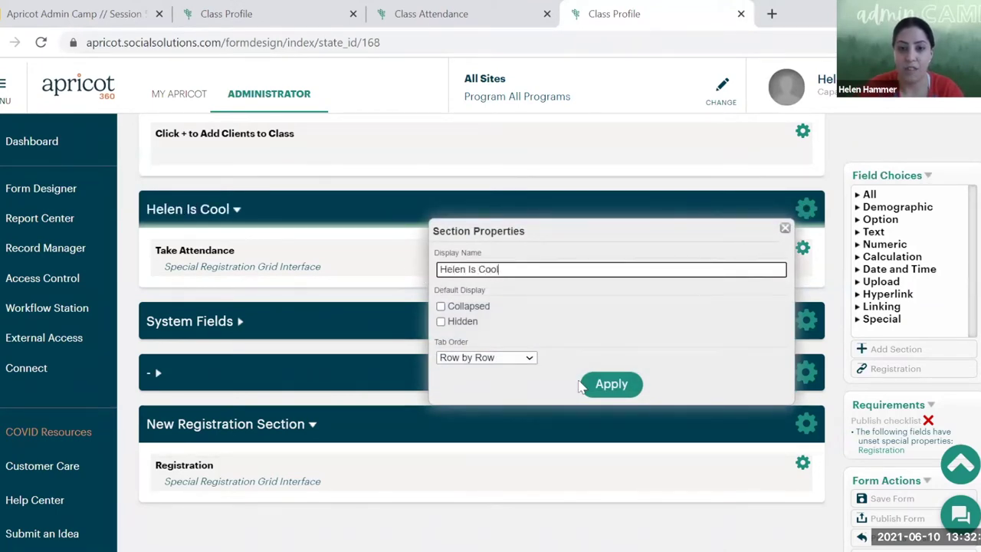
click(611, 385)
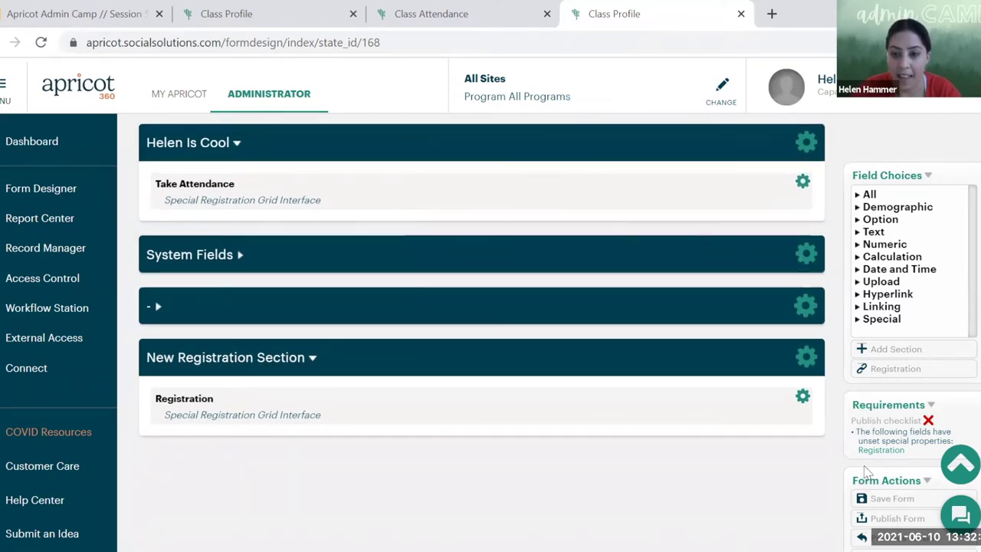
- Try to publish the Class Profile form and to delete the New Registration Section with its field still inside
click(774, 248)
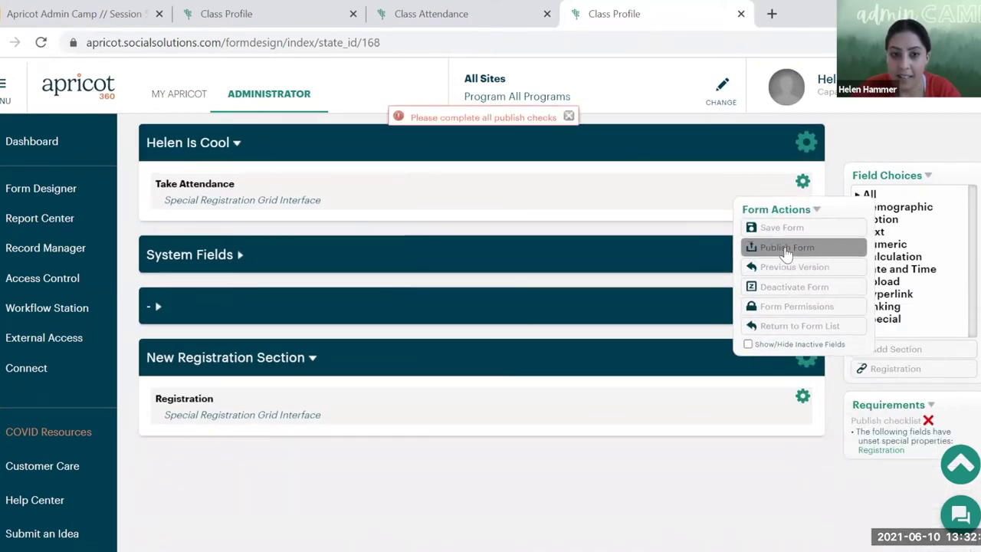
click(806, 358)
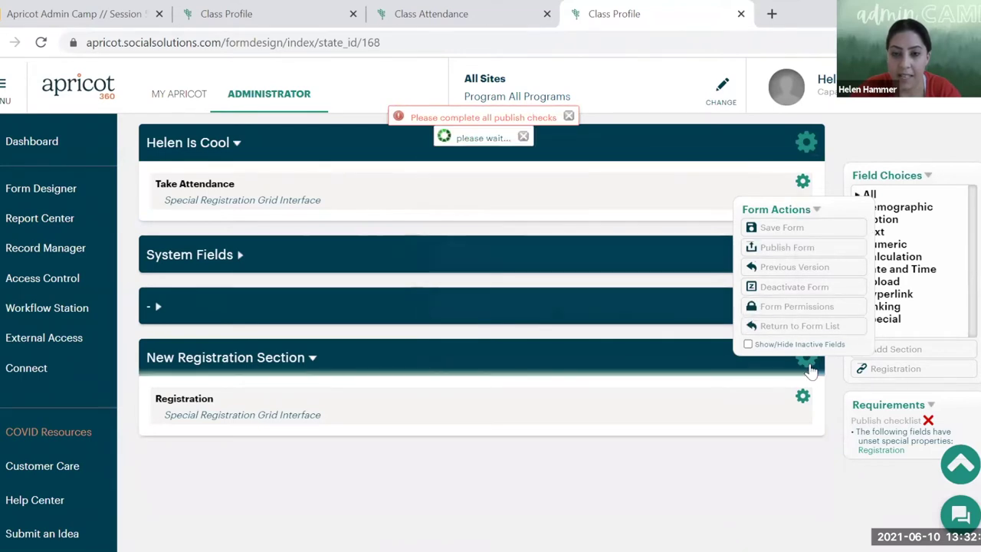
click(594, 325)
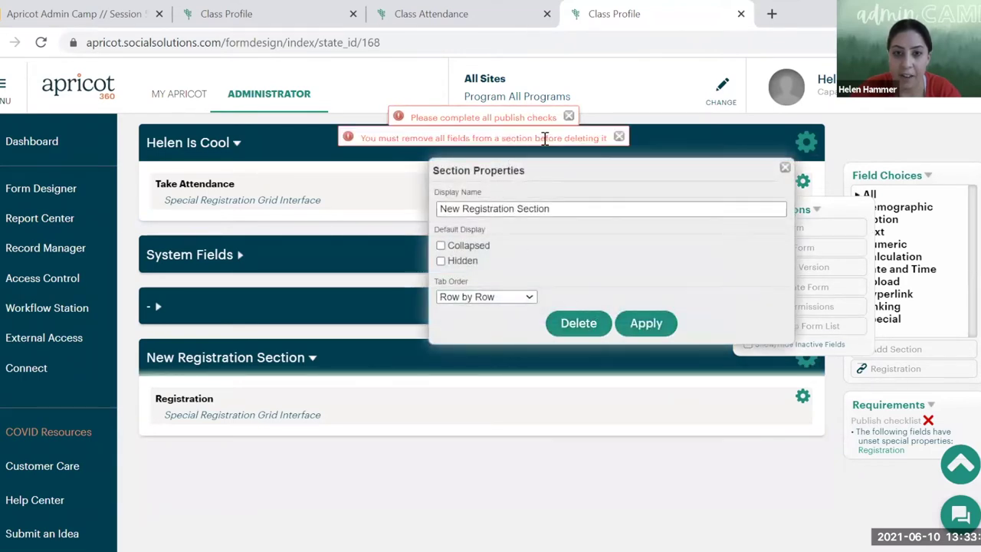
click(785, 168)
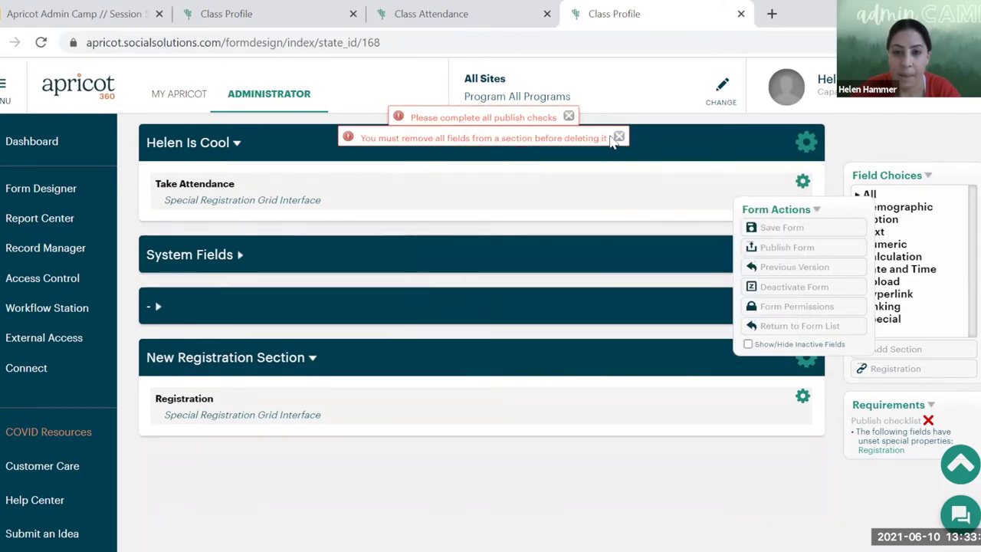
click(619, 137)
- Delete the Registration field together with the New Registration Section, and publish the Class Profile form
click(802, 395)
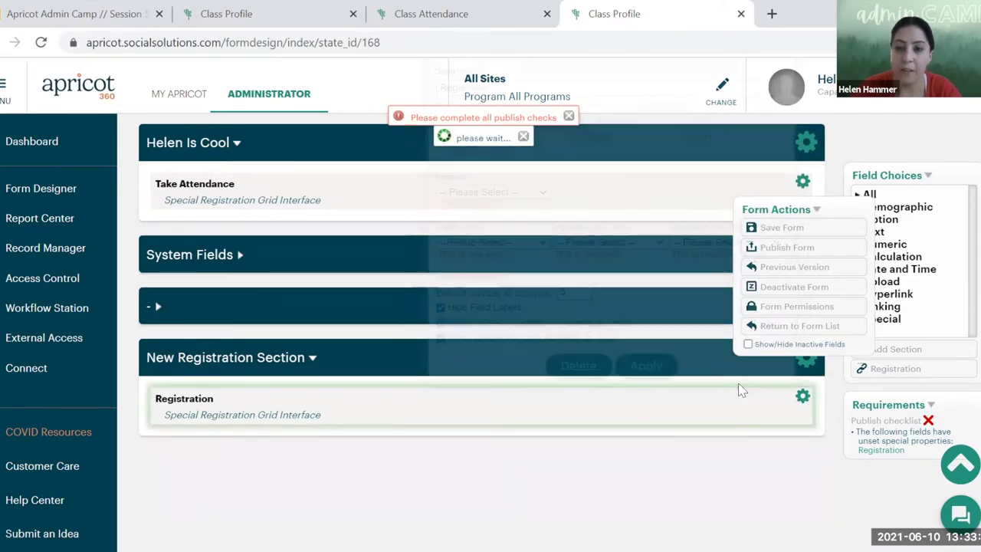
click(604, 371)
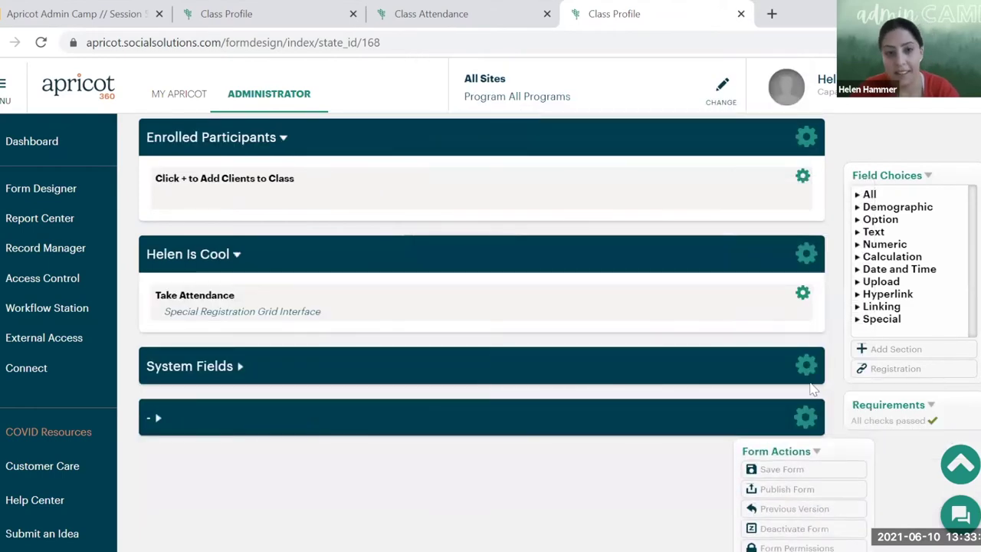
click(837, 454)
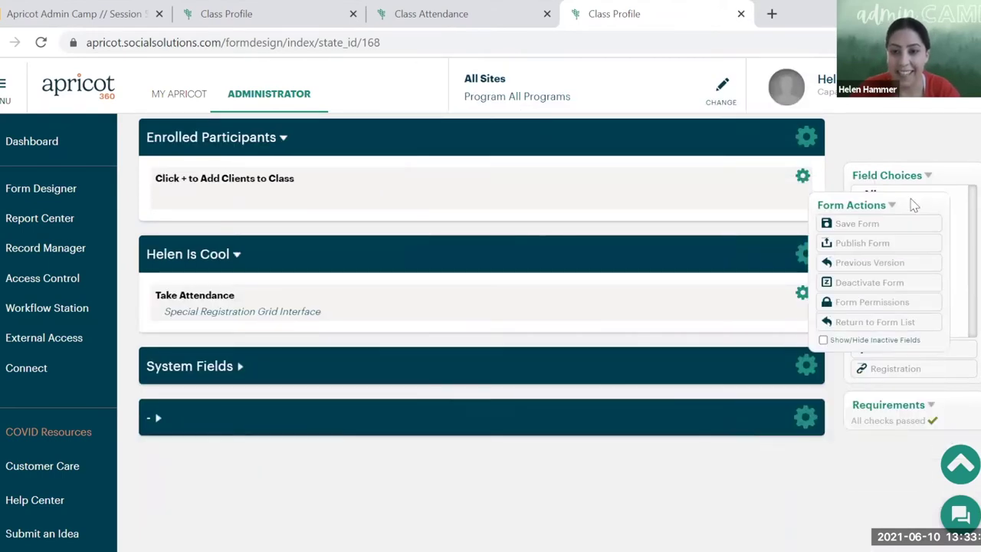
click(873, 244)
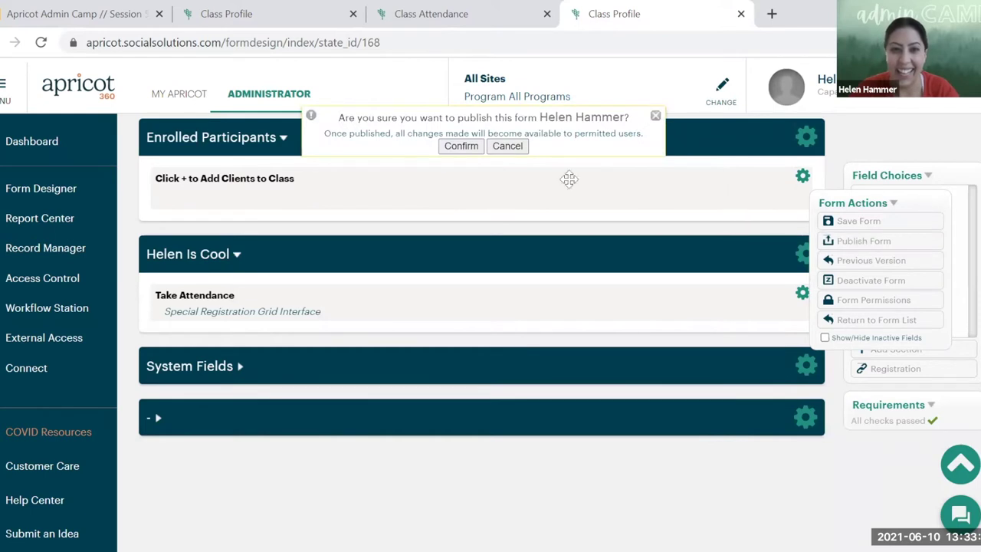
click(475, 146)
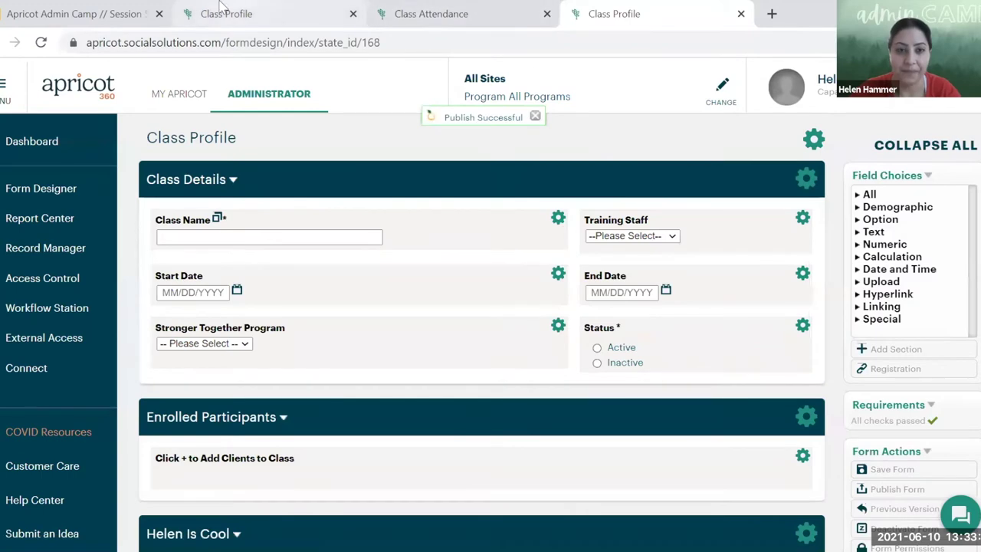
- Reload the class record and compare its attendance option's name with the renamed section on the Class Profile form
click(221, 6)
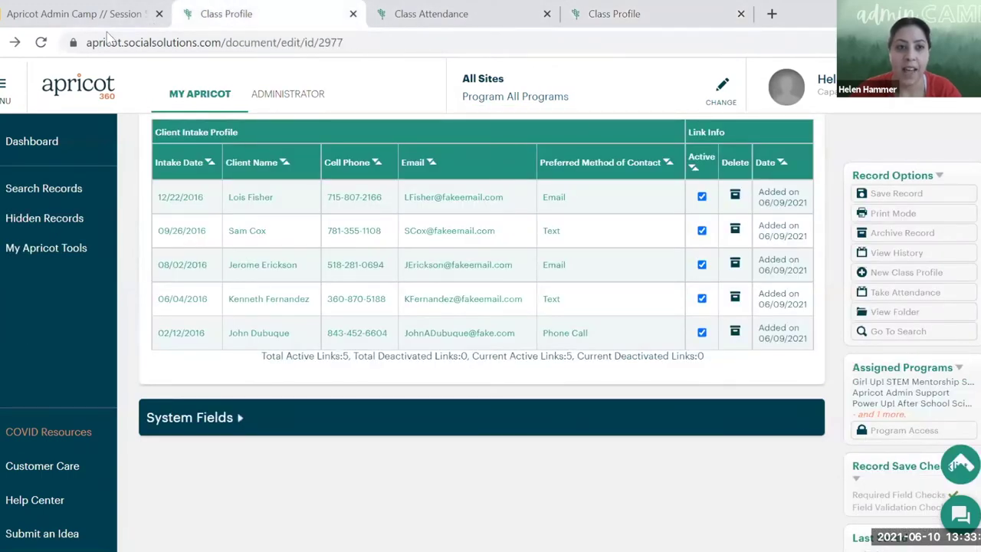
click(41, 42)
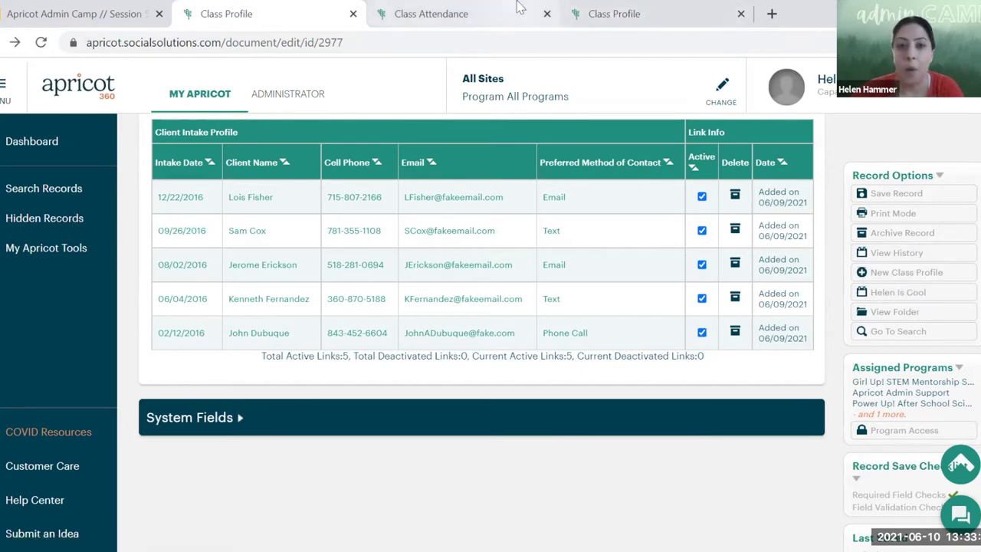
click(626, 9)
scroll(339, 282, down, 2)
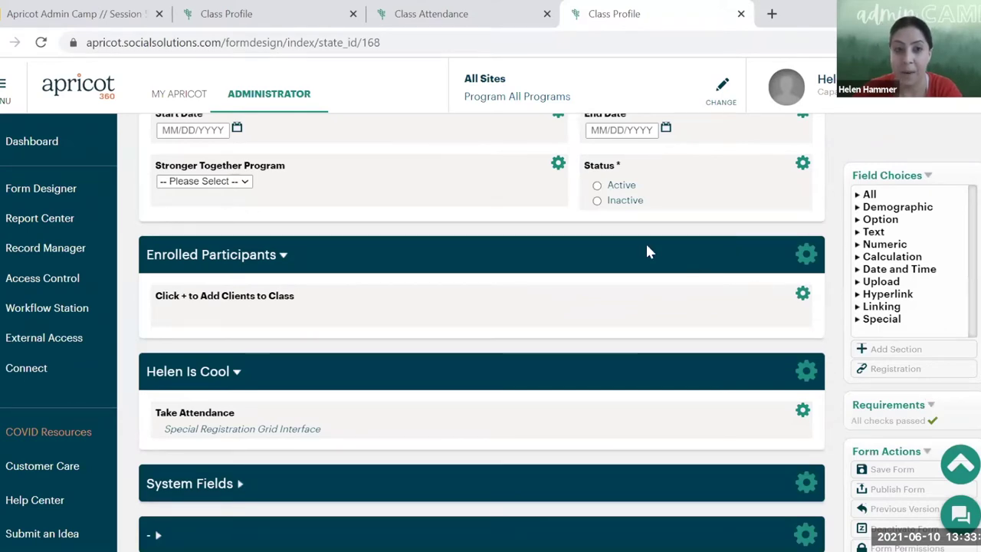
click(264, 7)
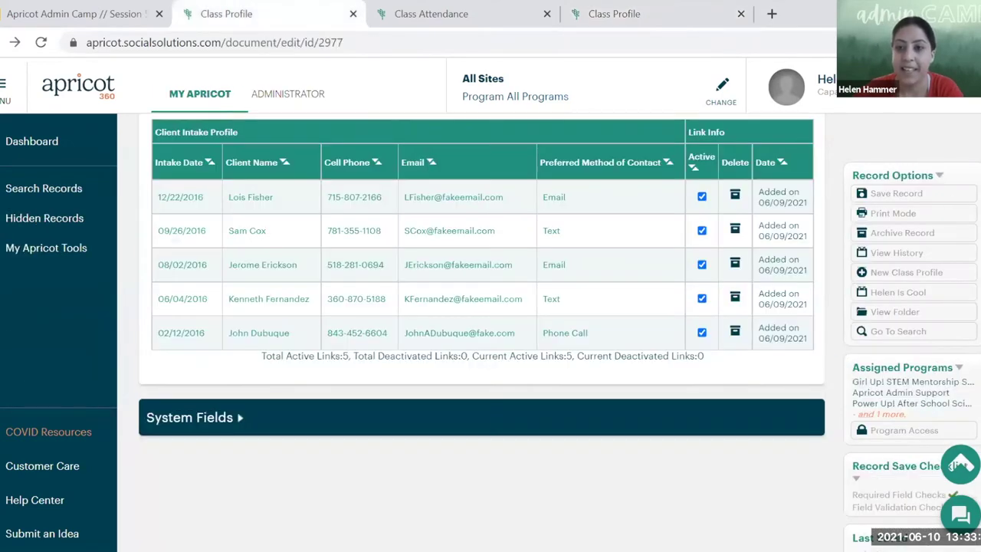
- Open the attendance grid from the class record and update it to the date 06/05/2021
click(946, 302)
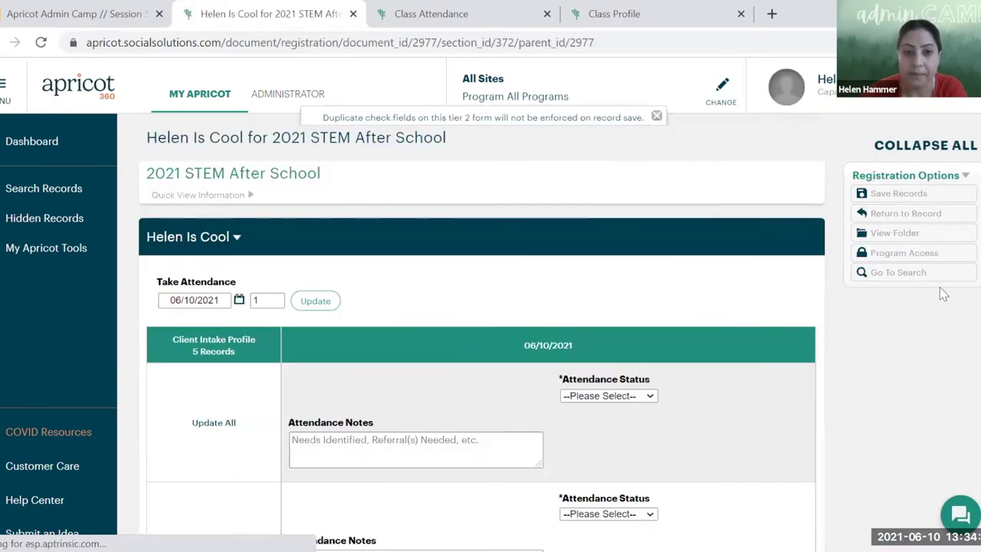
scroll(927, 300, down, 1)
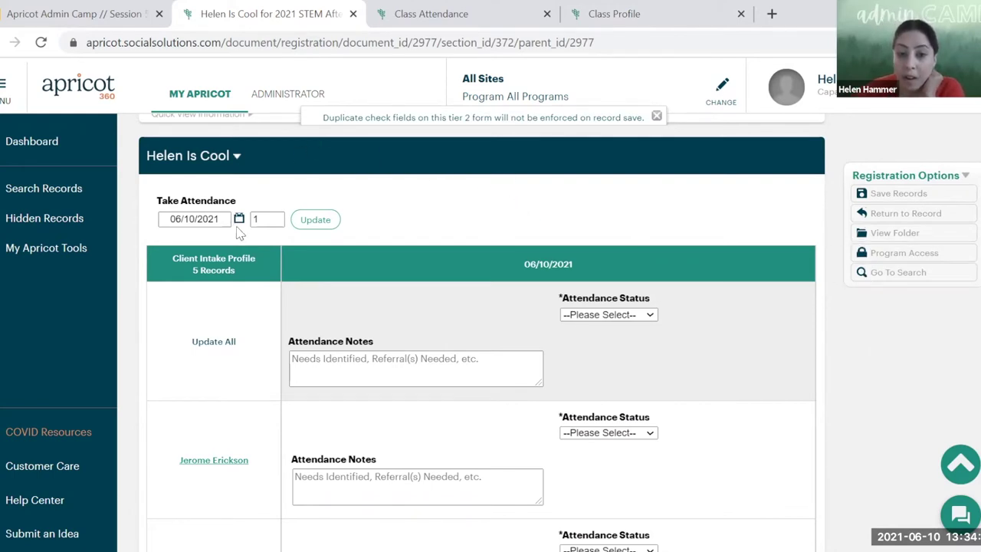
click(180, 218)
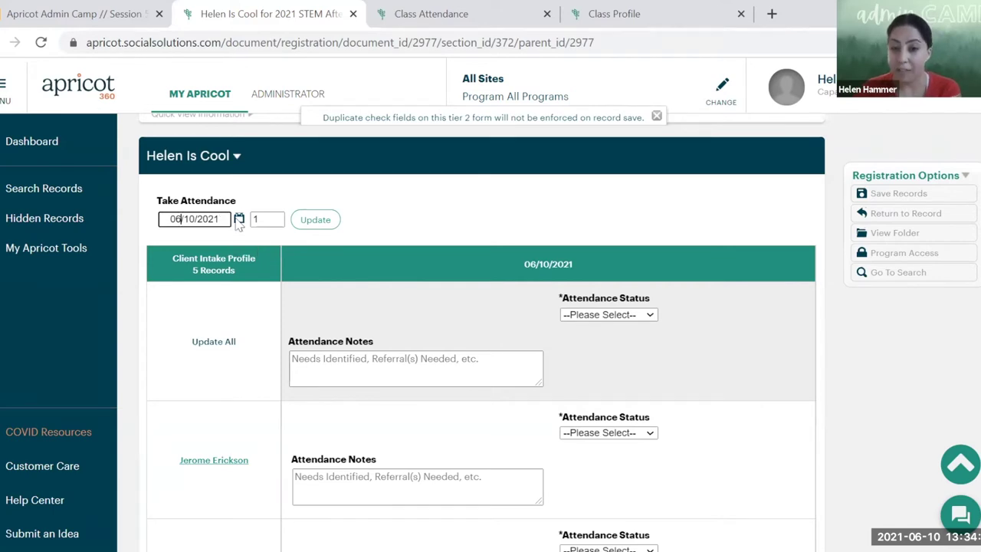
click(235, 224)
click(238, 221)
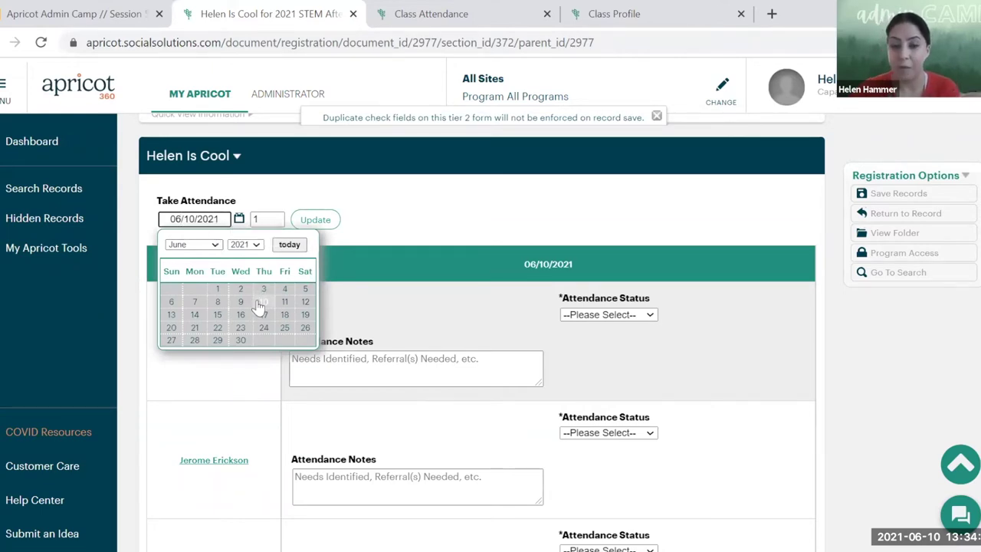
click(311, 289)
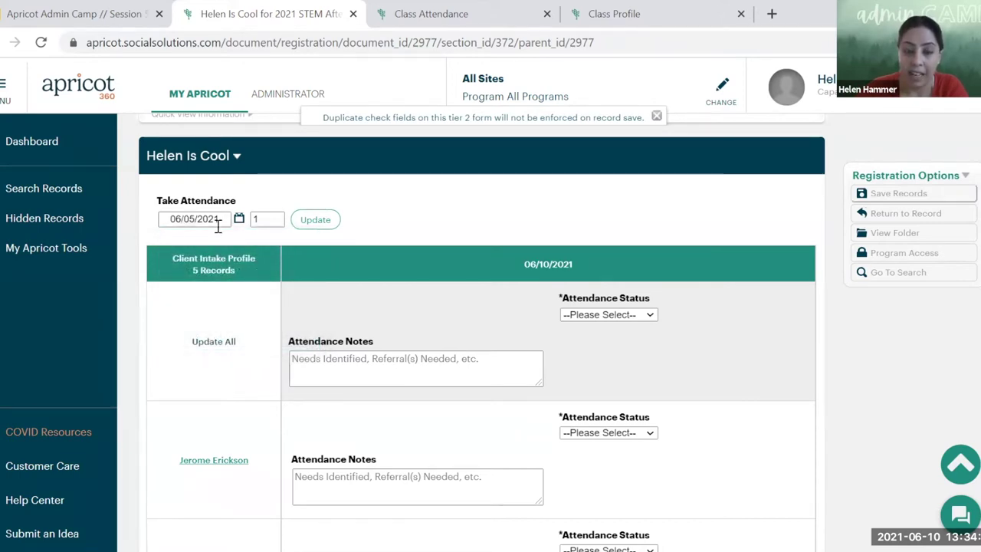
click(306, 220)
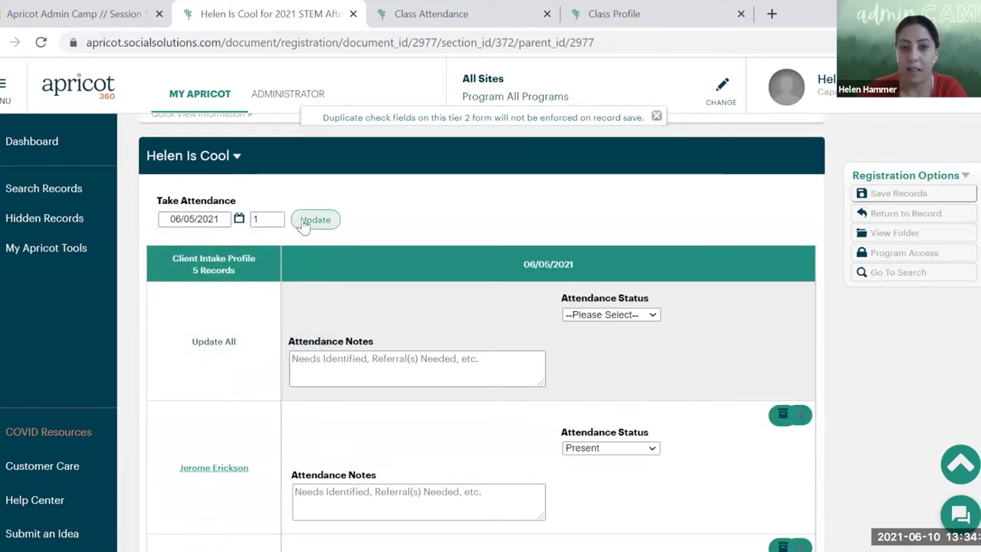
- Review the participants' attendance for 06/05/2021 and set Attendance Status to Absent for everyone in the Update All row
drag(558, 265, 577, 273)
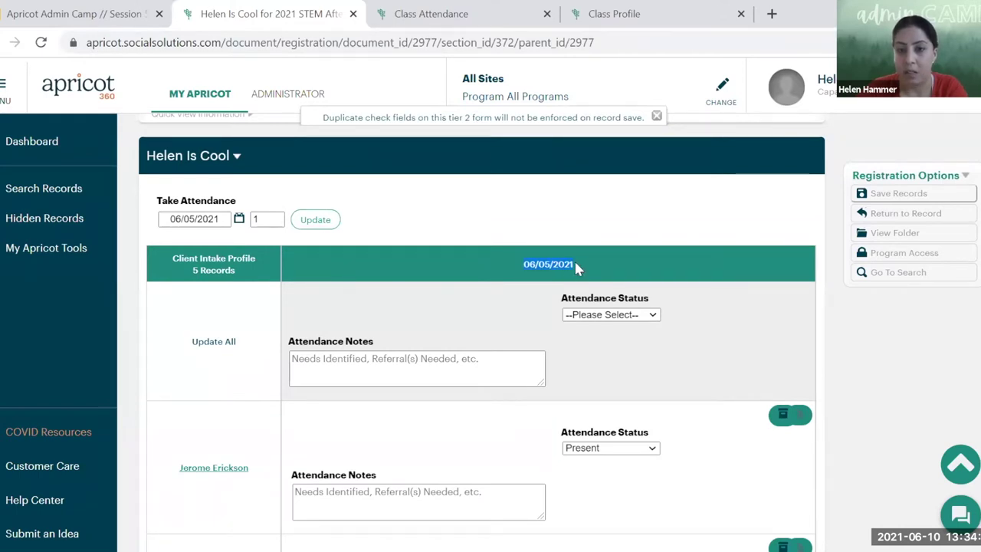
scroll(569, 251, down, 1)
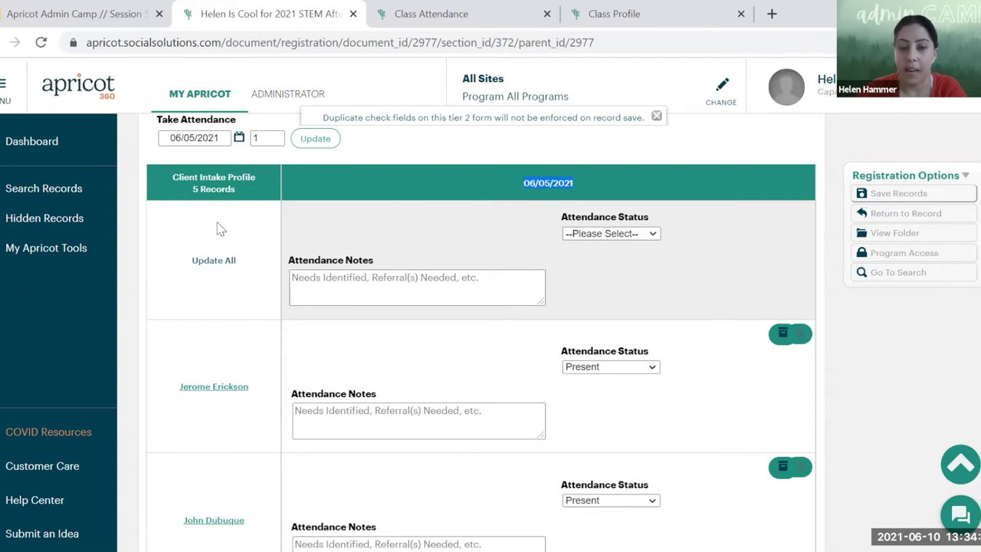
scroll(215, 237, down, 2)
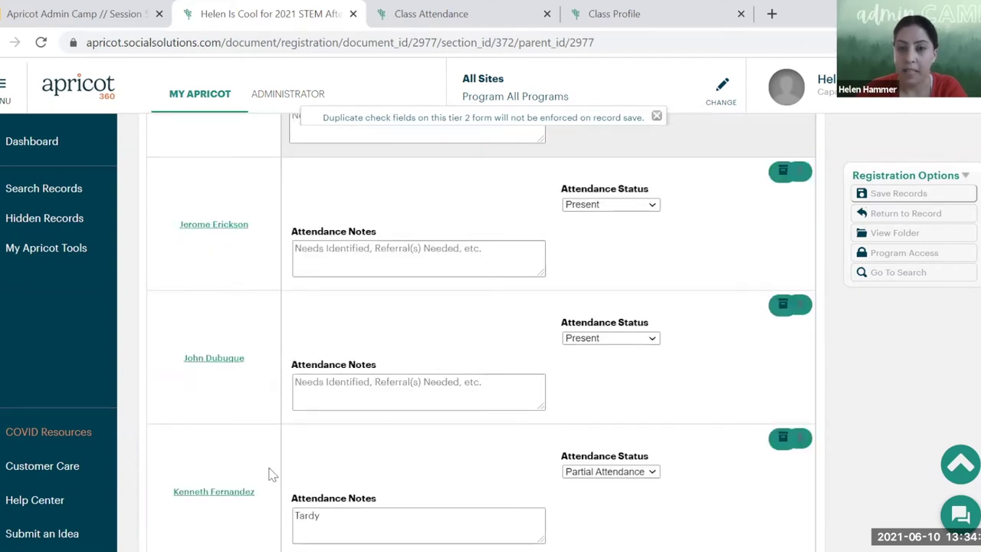
scroll(588, 345, up, 3)
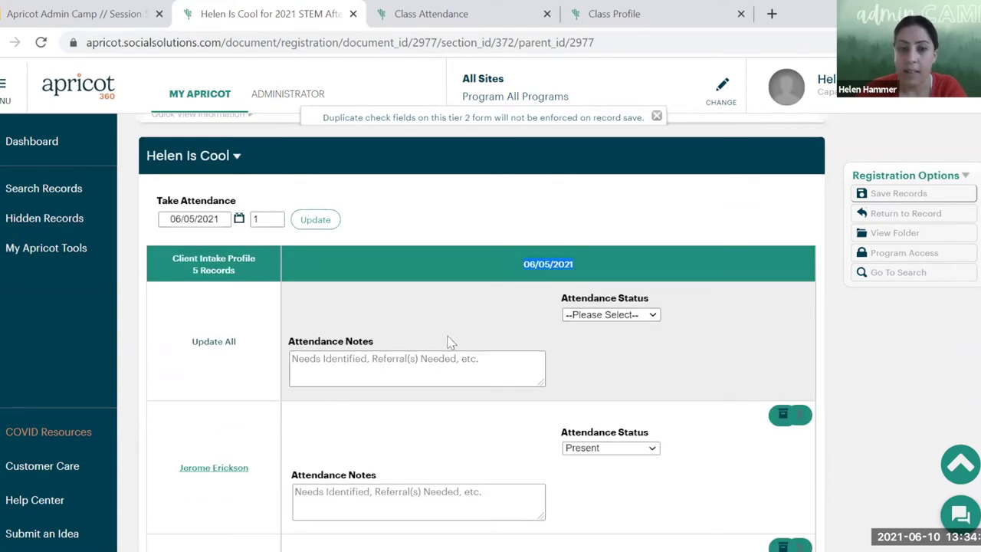
click(392, 363)
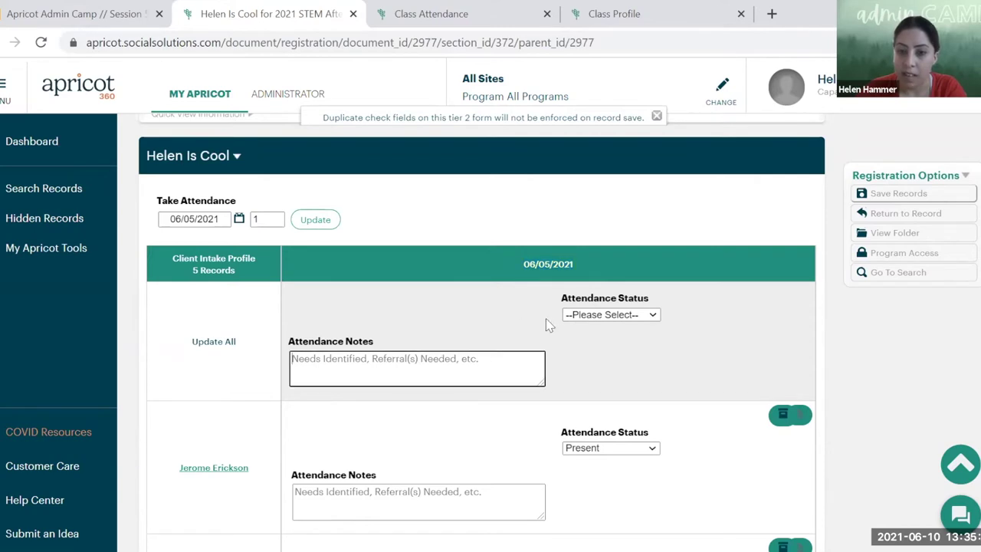
click(580, 320)
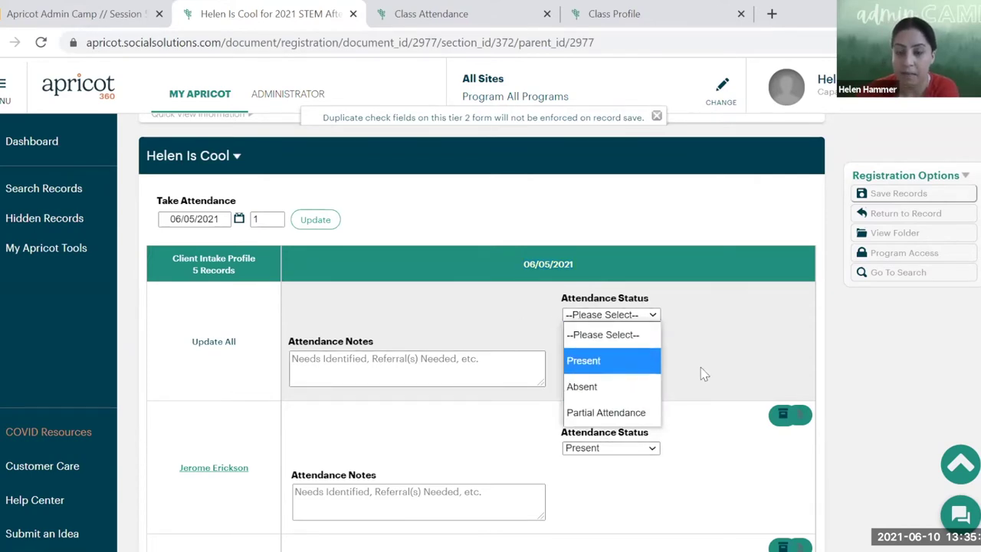
click(603, 385)
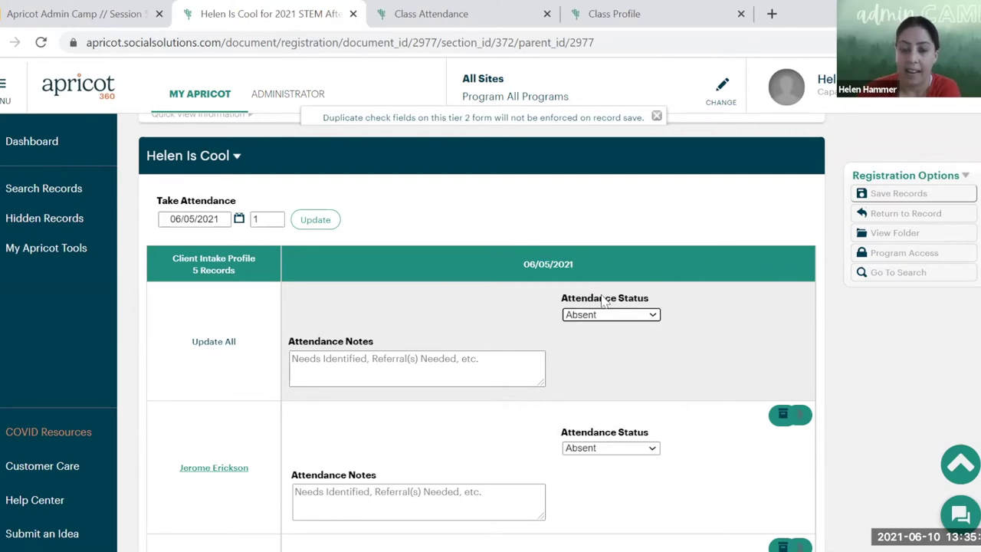
- Set Attendance Status to Present for everyone in the Update All row, check the participants' rows, and save the 06/05/2021 attendance records
click(584, 322)
click(586, 356)
scroll(583, 350, down, 1)
scroll(584, 350, down, 4)
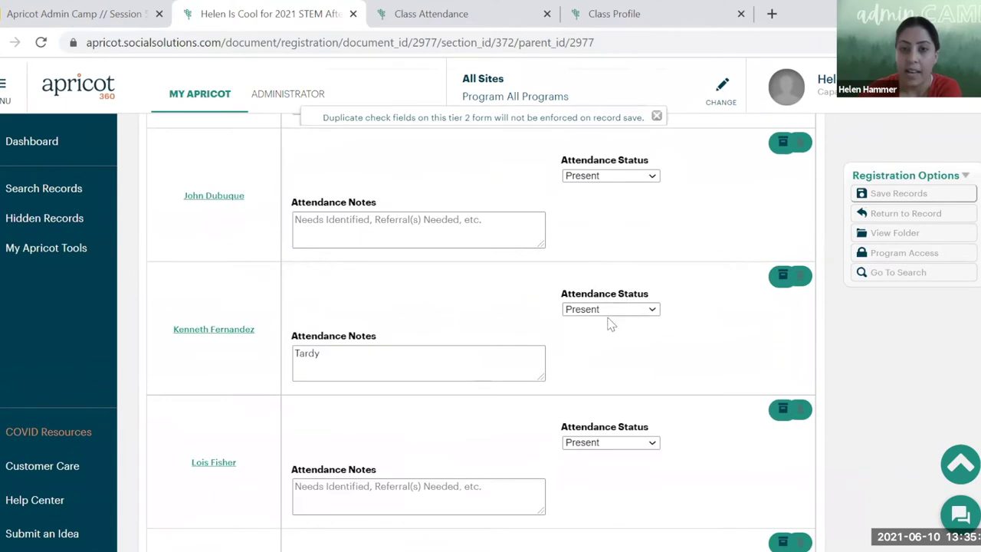
scroll(613, 422, up, 3)
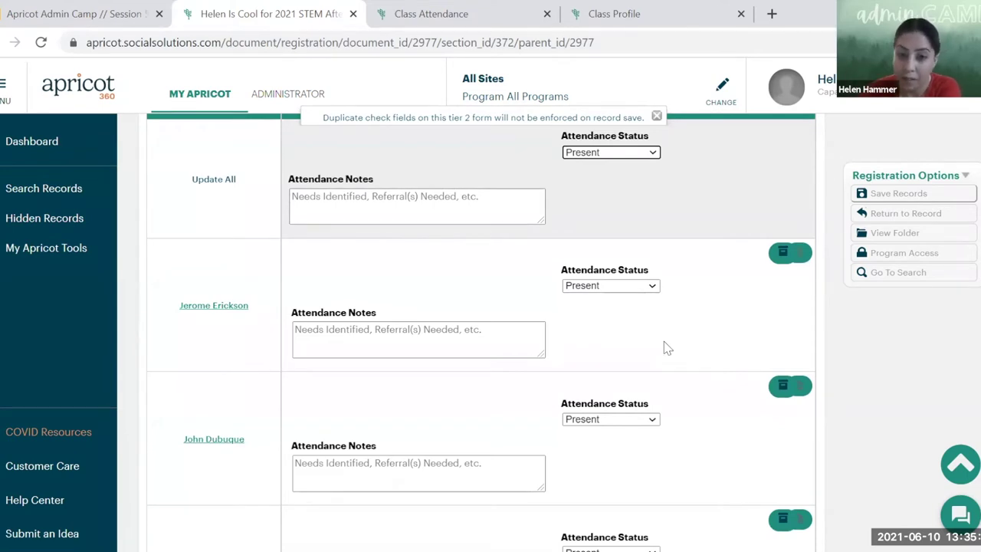
scroll(681, 372, down, 3)
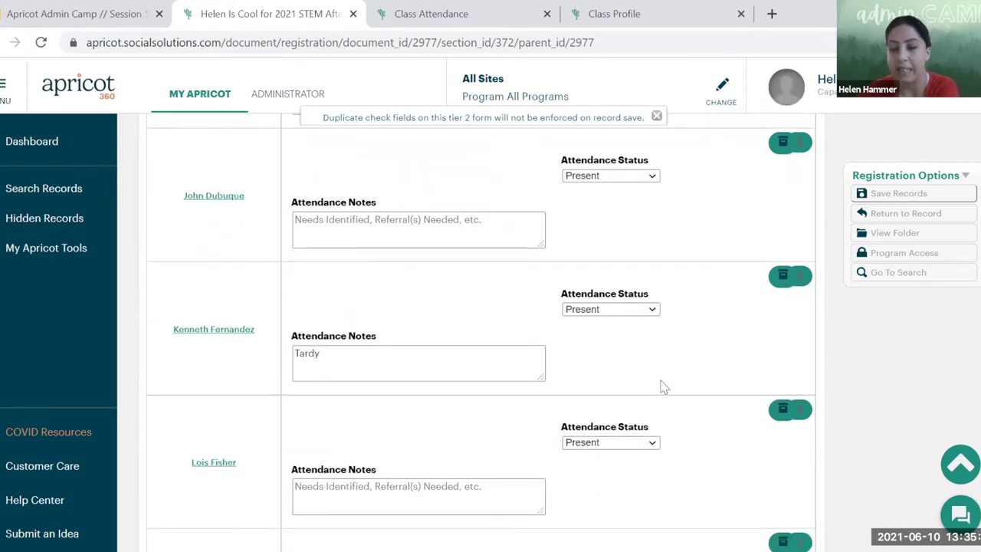
scroll(620, 255, up, 4)
scroll(630, 260, up, 2)
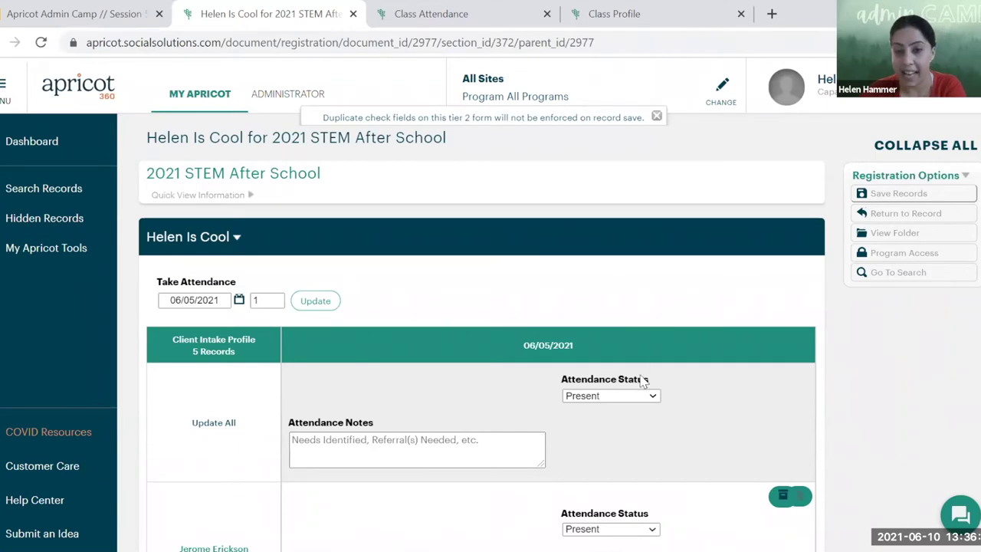
click(895, 194)
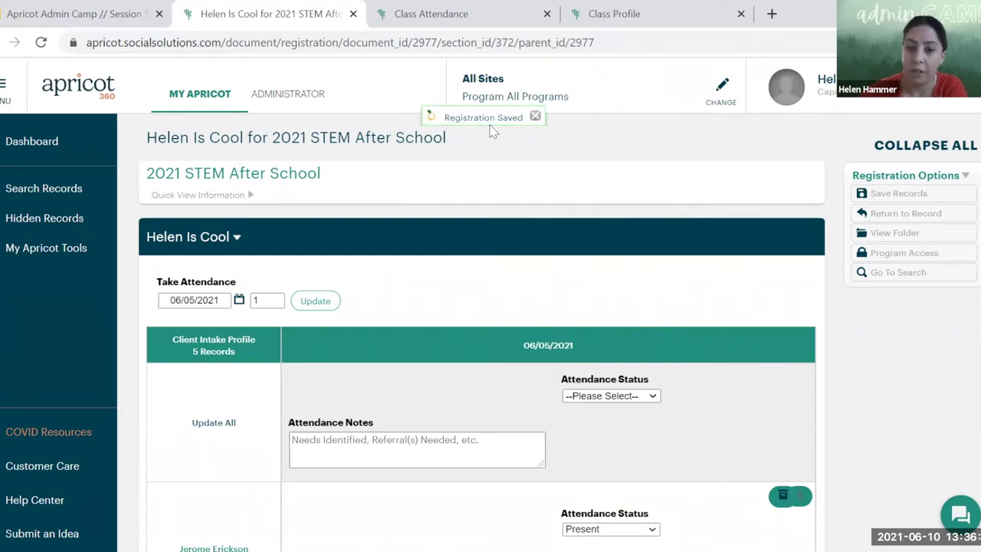
- Return to the class record, and open the second enrolled participant's document folder to view the Class Attendance records
click(912, 219)
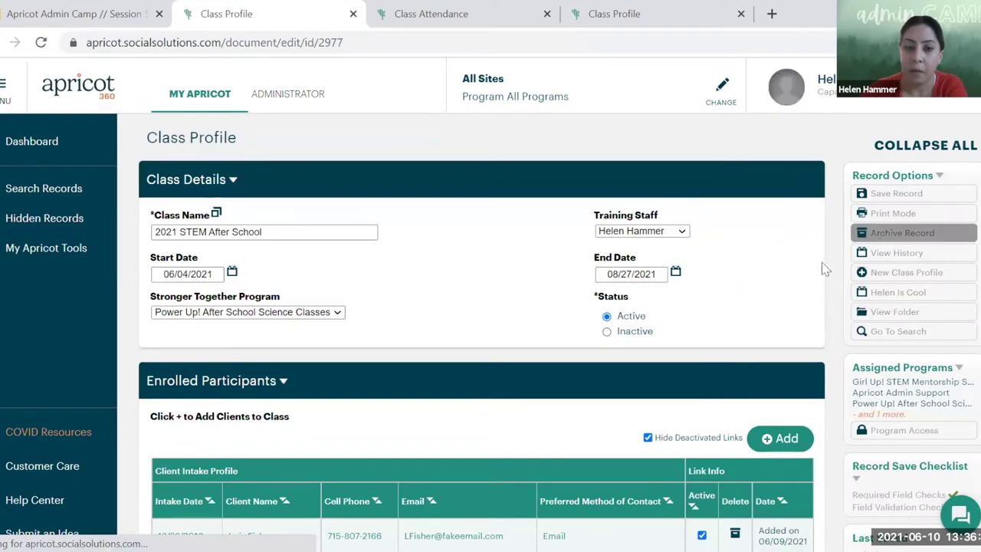
scroll(223, 314, down, 2)
scroll(223, 314, down, 1)
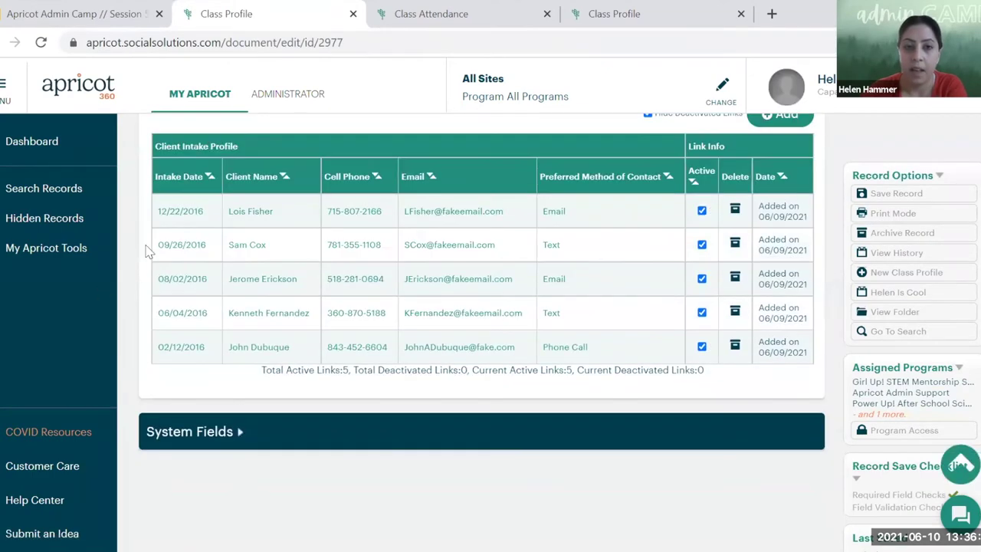
click(245, 245)
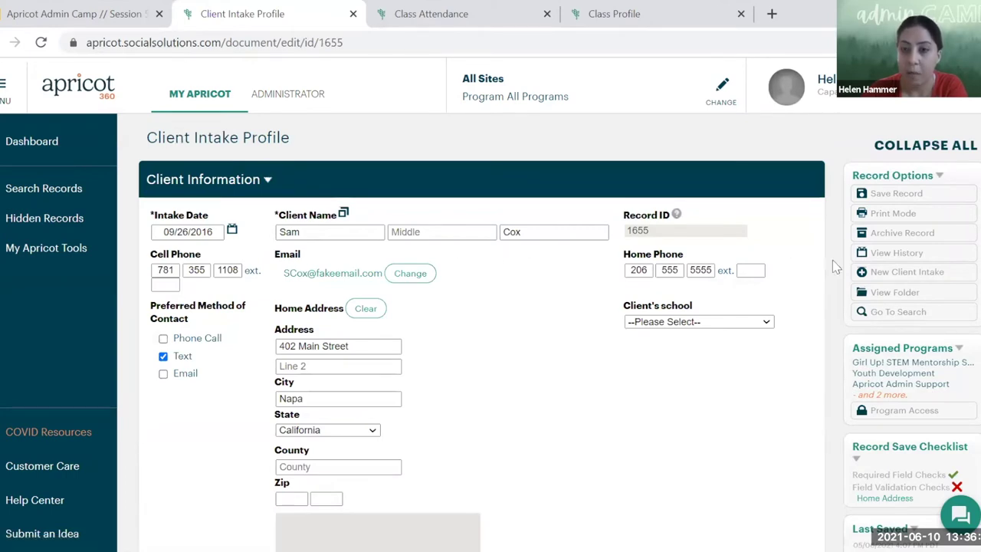
click(893, 294)
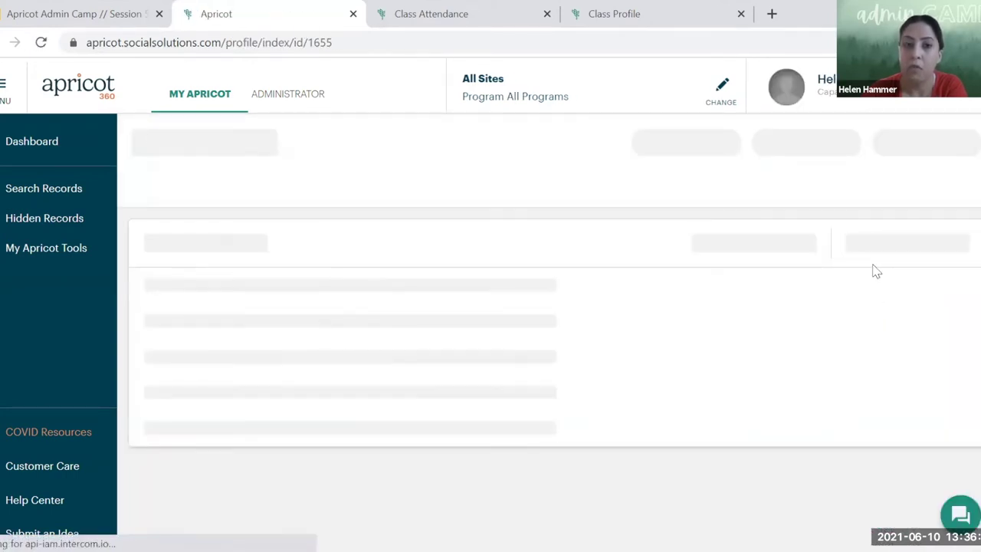
scroll(840, 255, down, 1)
scroll(841, 255, down, 1)
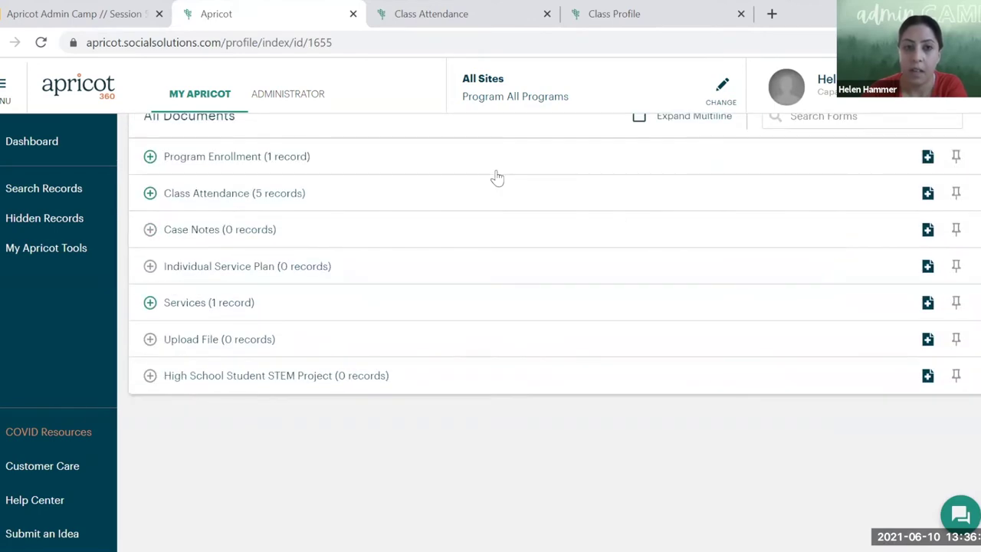
click(269, 196)
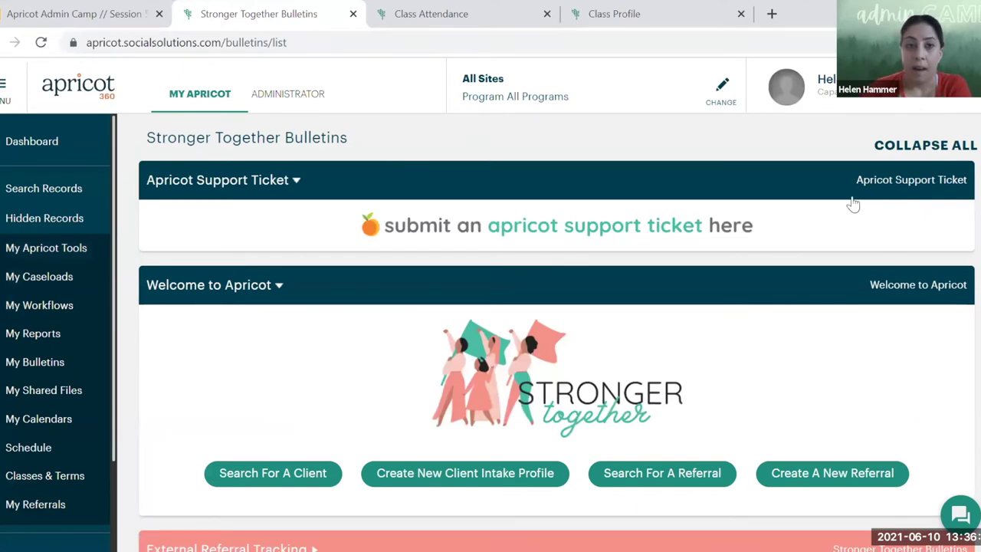
- Switch to the Google Slides presentation and advance to the Apricot Terminology slide, revealing the Attendance Tracker and Classes definitions
click(66, 8)
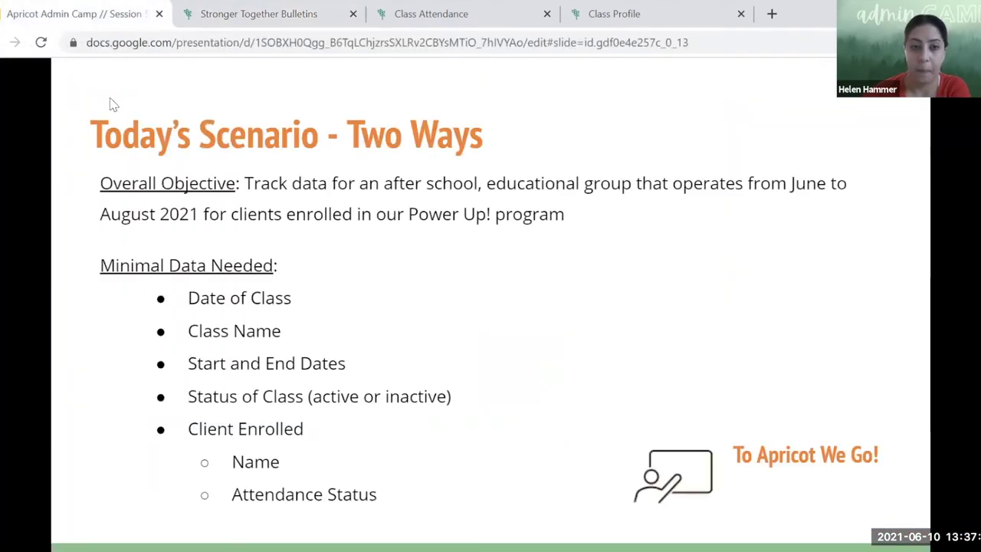
click(872, 261)
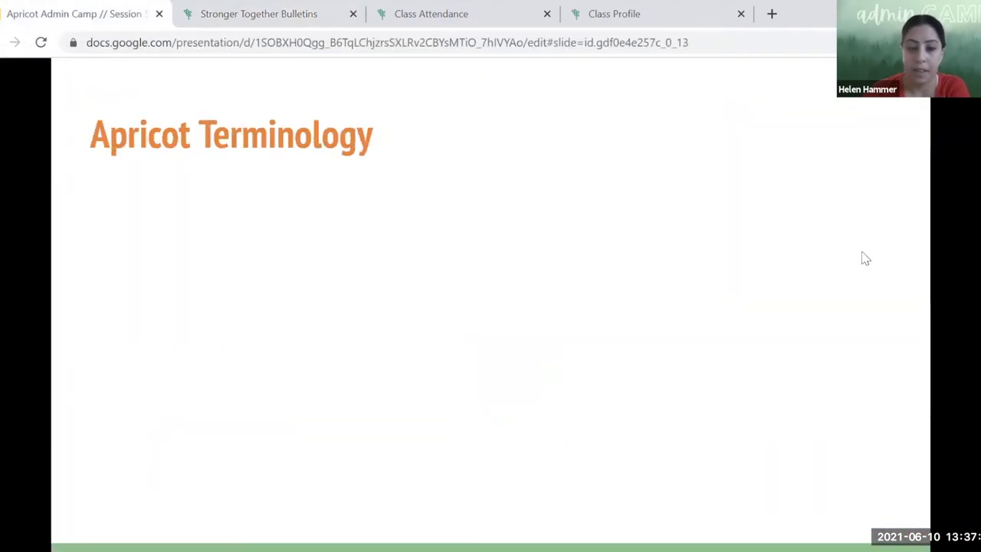
click(835, 239)
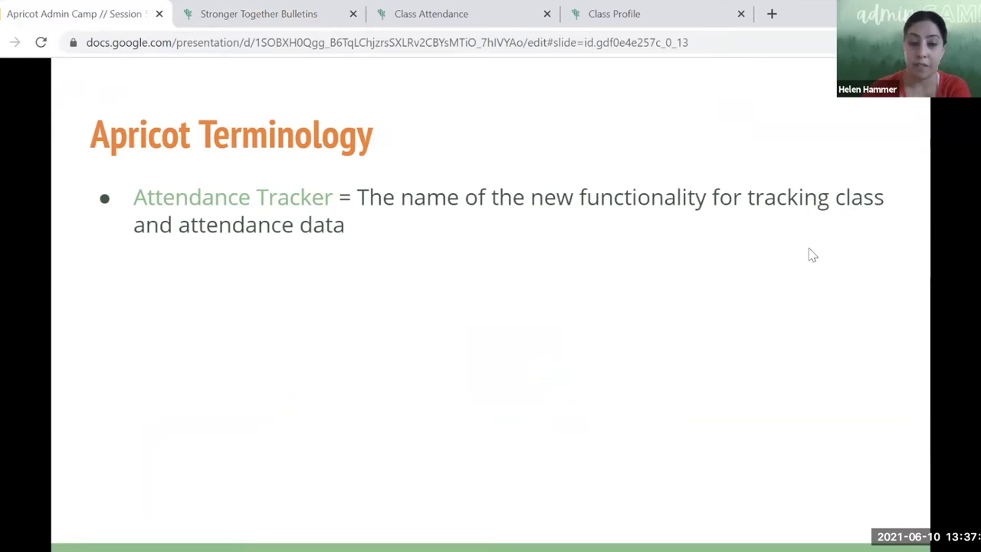
click(762, 311)
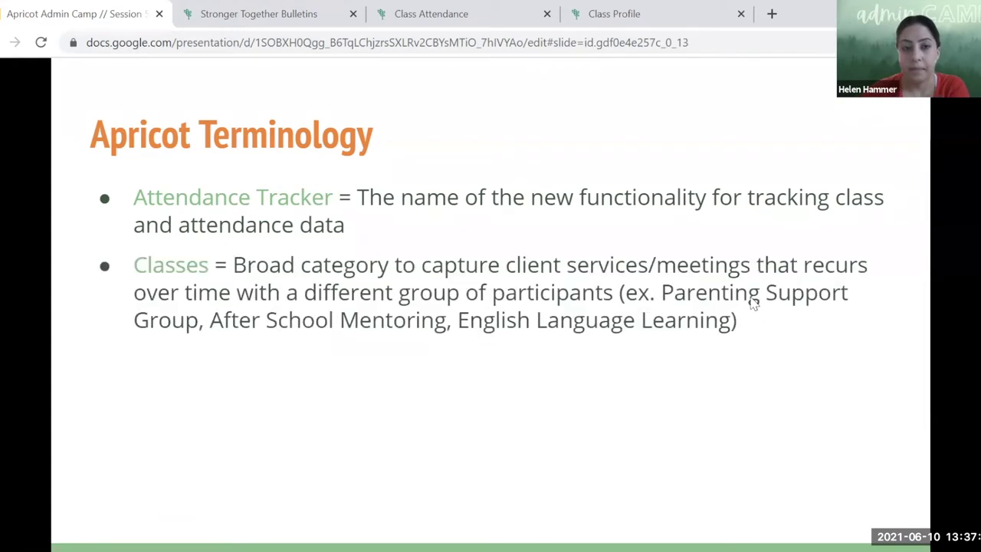
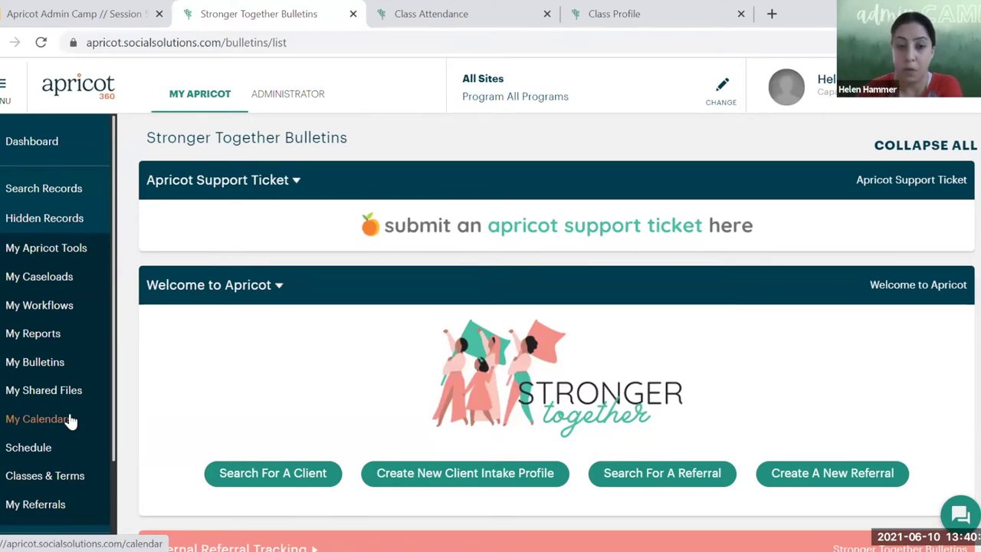
- Open Classes & Terms and look over the Participant Information settings in its attendance feature configuration
click(46, 477)
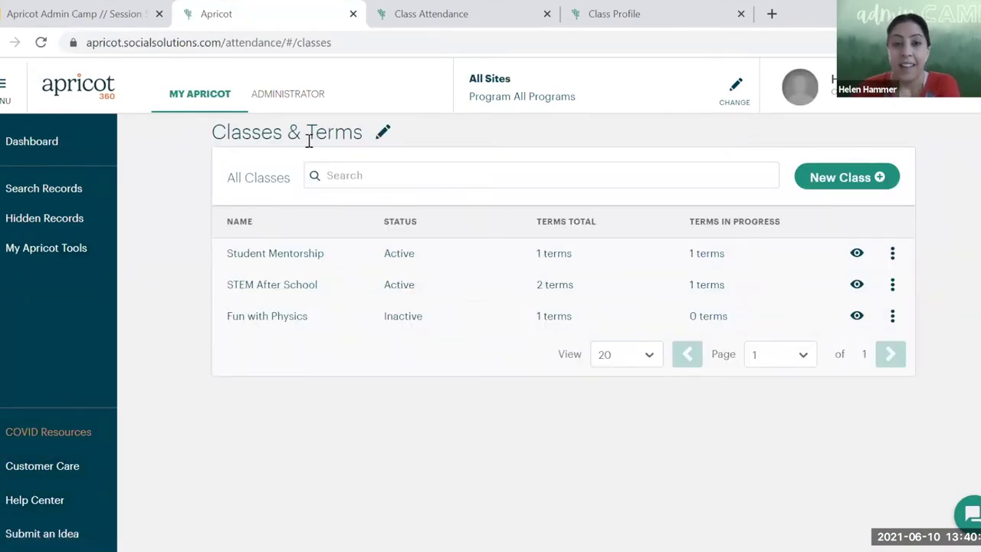
click(383, 134)
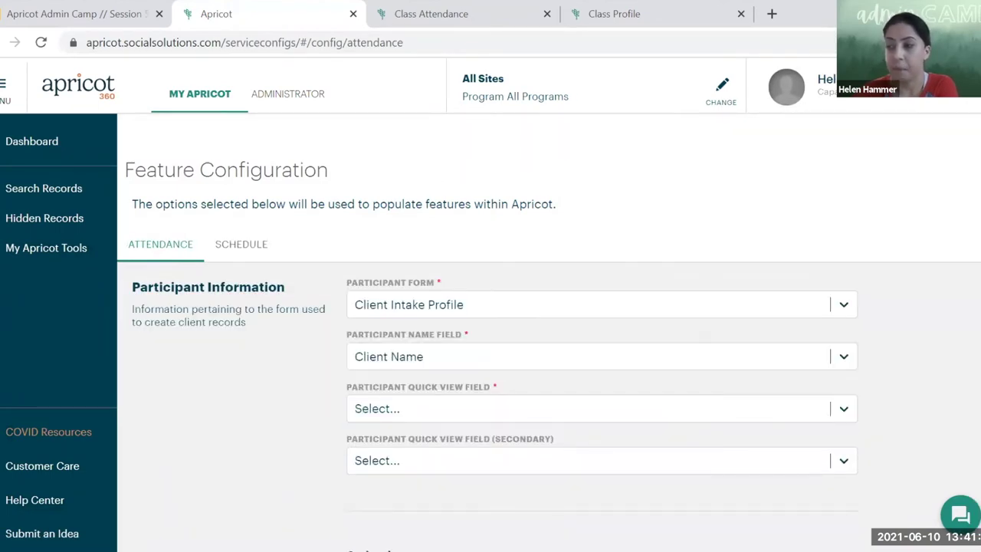
scroll(705, 298, down, 2)
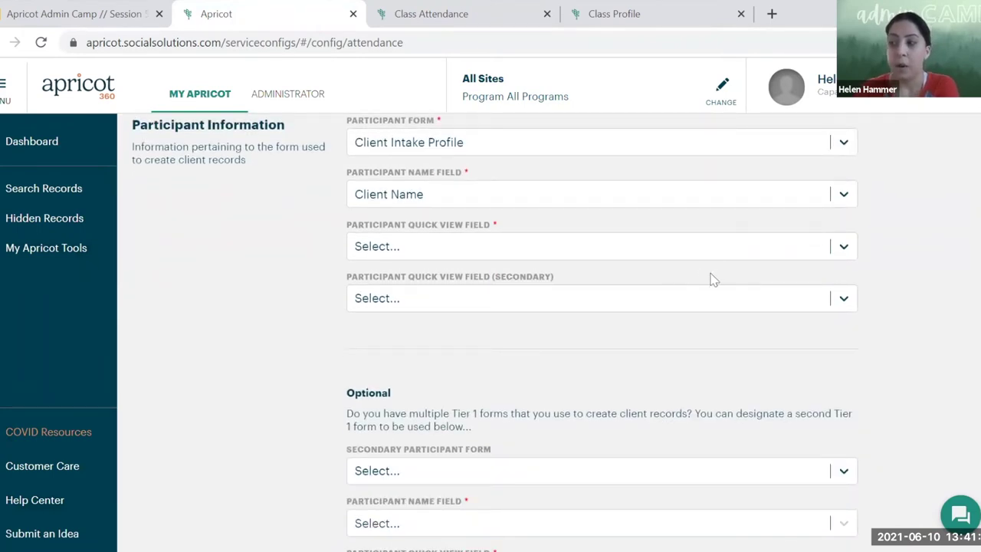
scroll(619, 197, up, 1)
mouse_move(639, 212)
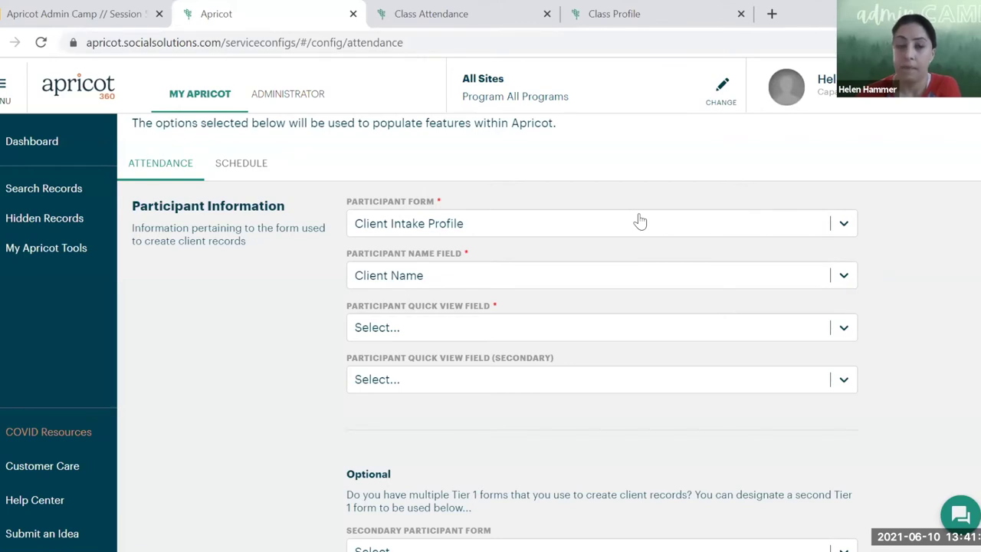
- Set the Participant Form to Client Intake Profile, its name field to Client Name and its quick view field to Preferred Method of Contact
click(640, 221)
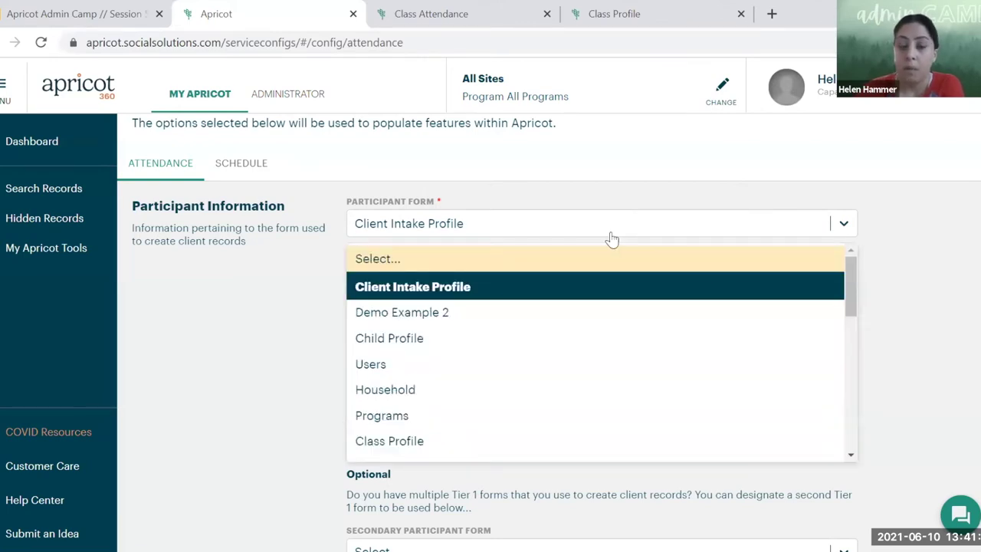
click(471, 286)
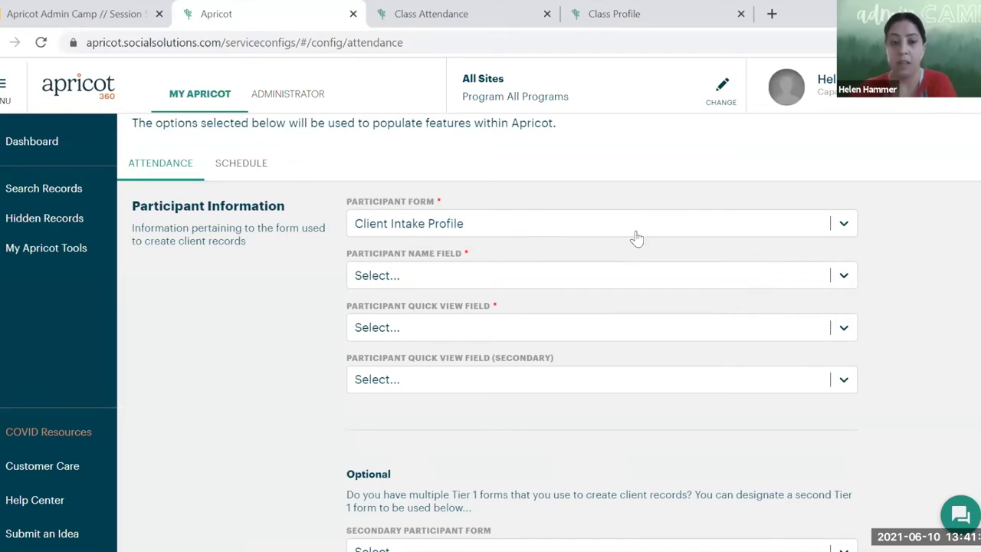
mouse_move(695, 198)
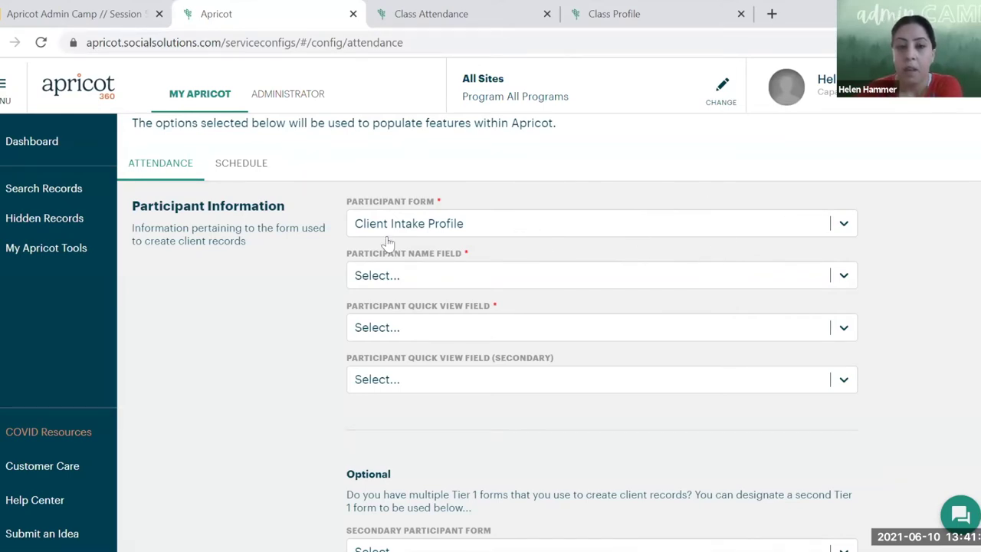
click(481, 277)
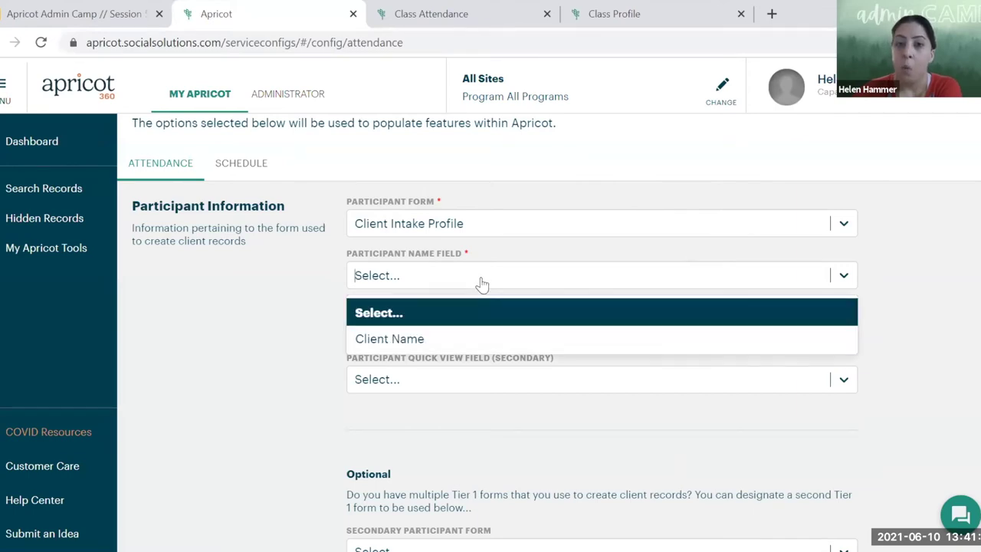
click(453, 342)
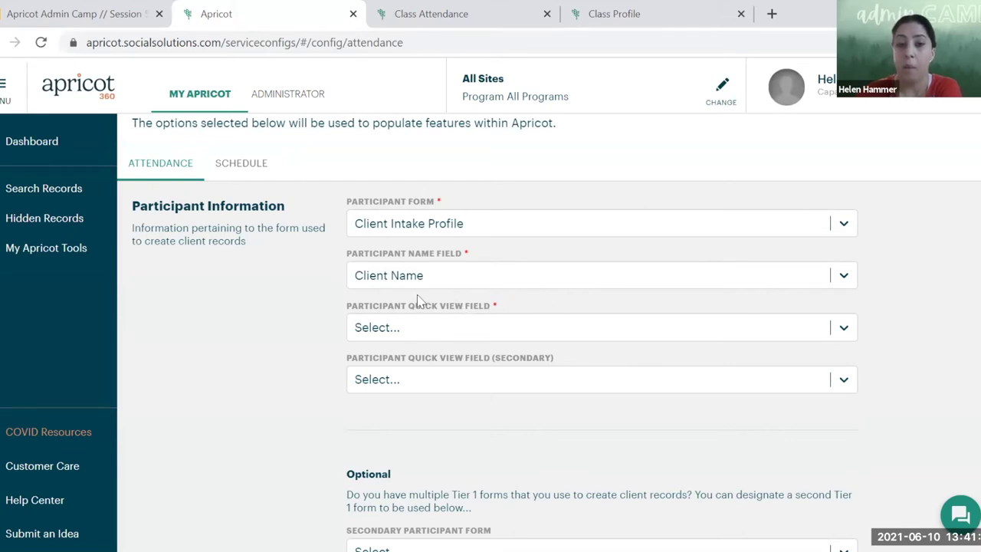
click(441, 331)
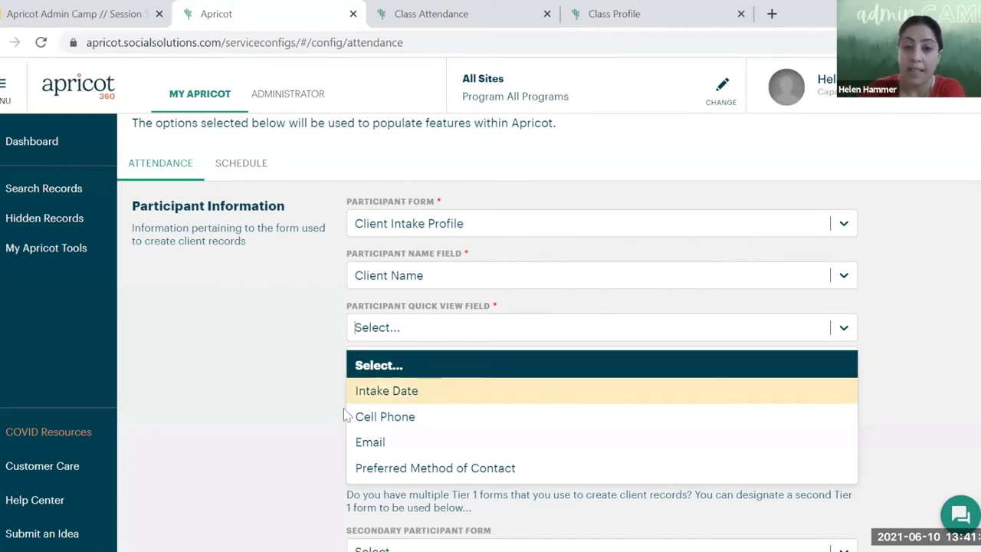
click(475, 466)
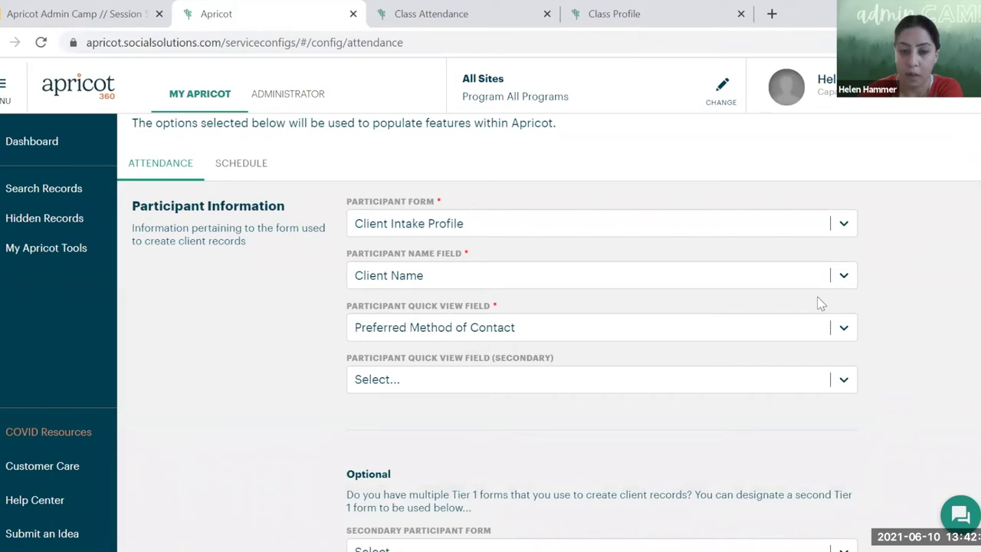
scroll(537, 312, down, 3)
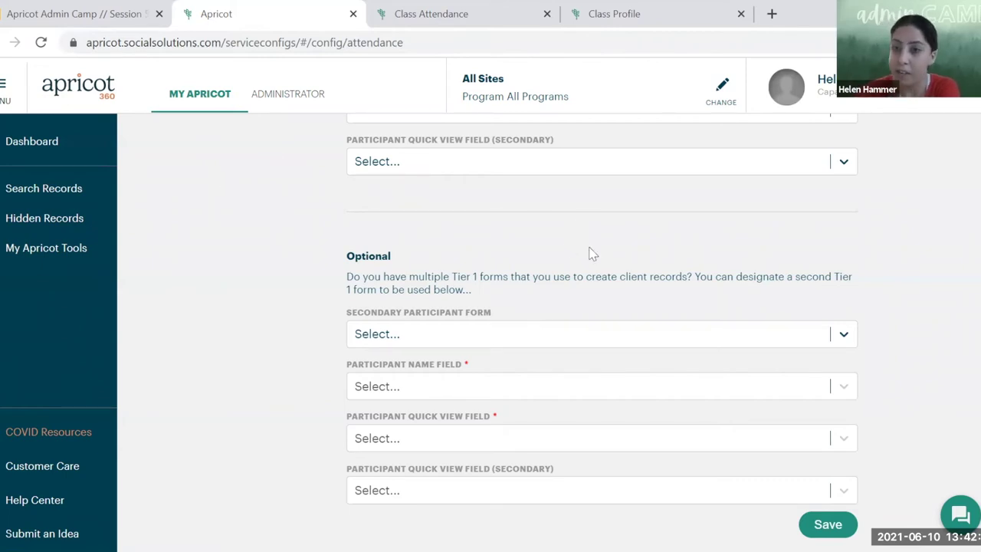
scroll(598, 260, up, 4)
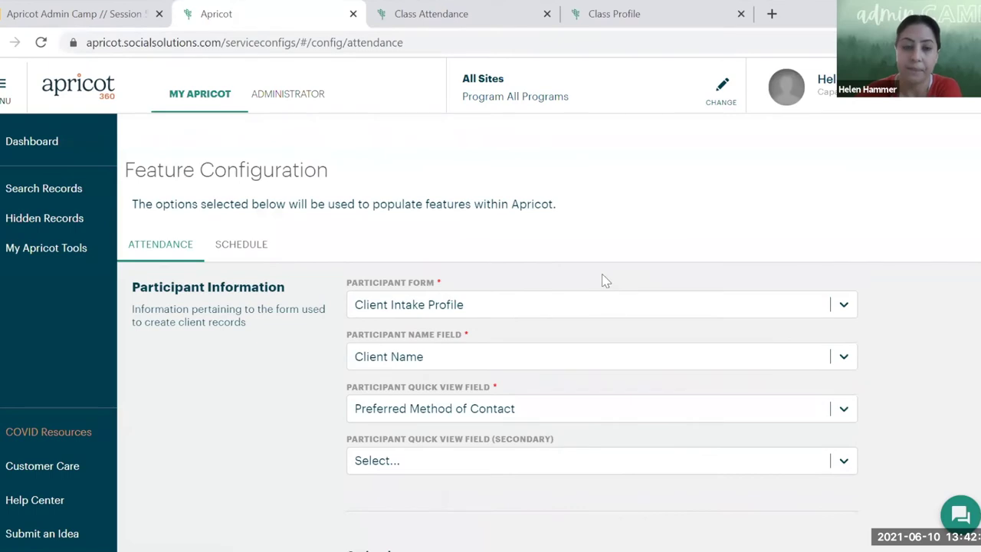
- Return to the Classes & Terms list and check the additional actions available for the Student Mentorship class
click(1, 46)
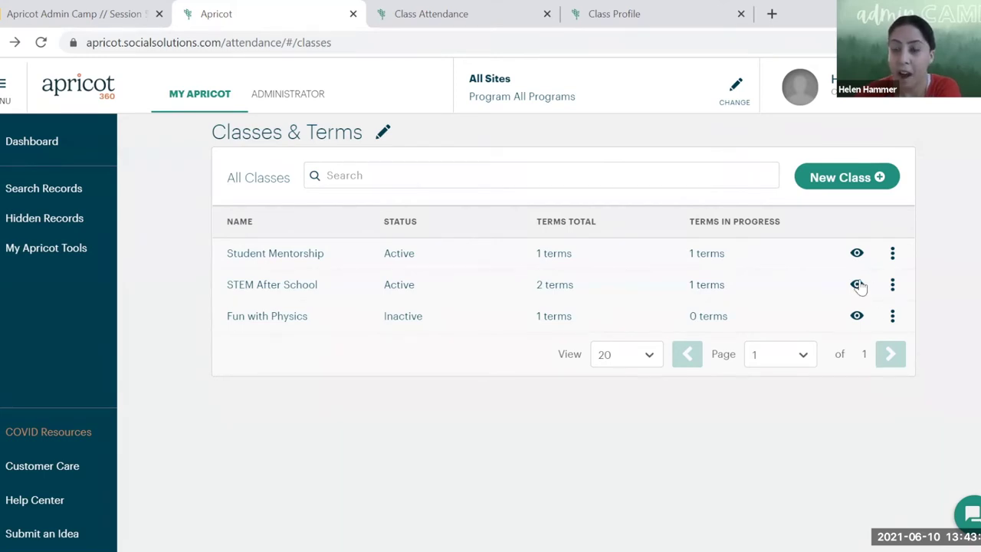
click(891, 258)
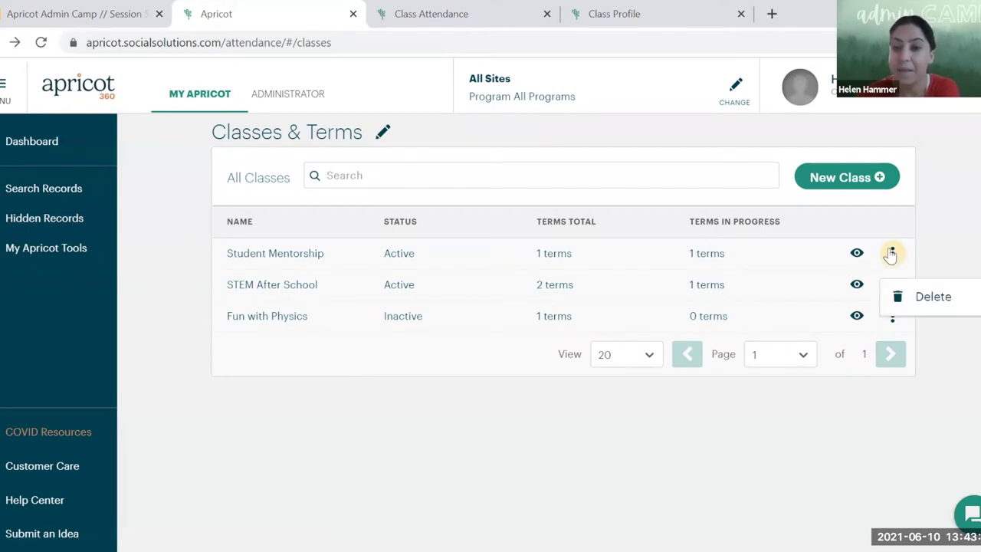
click(954, 237)
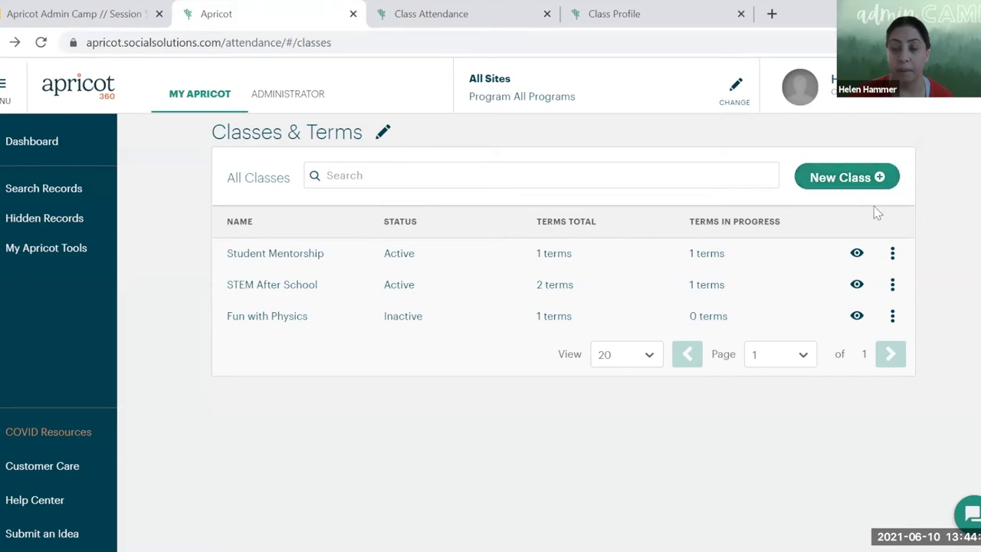
- Start a new class and remove the Stronger Together and Apricot Administration sites from its site access
click(861, 178)
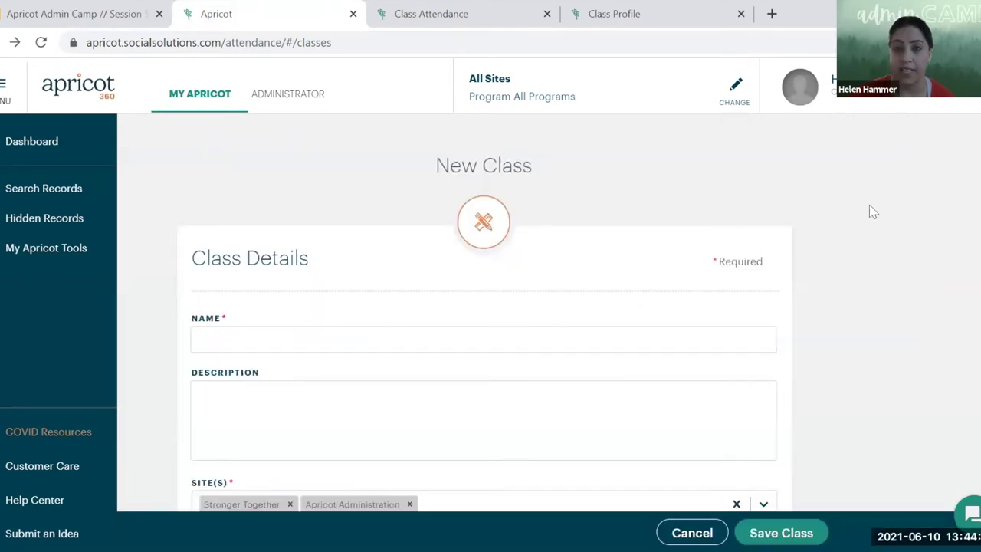
scroll(763, 265, down, 1)
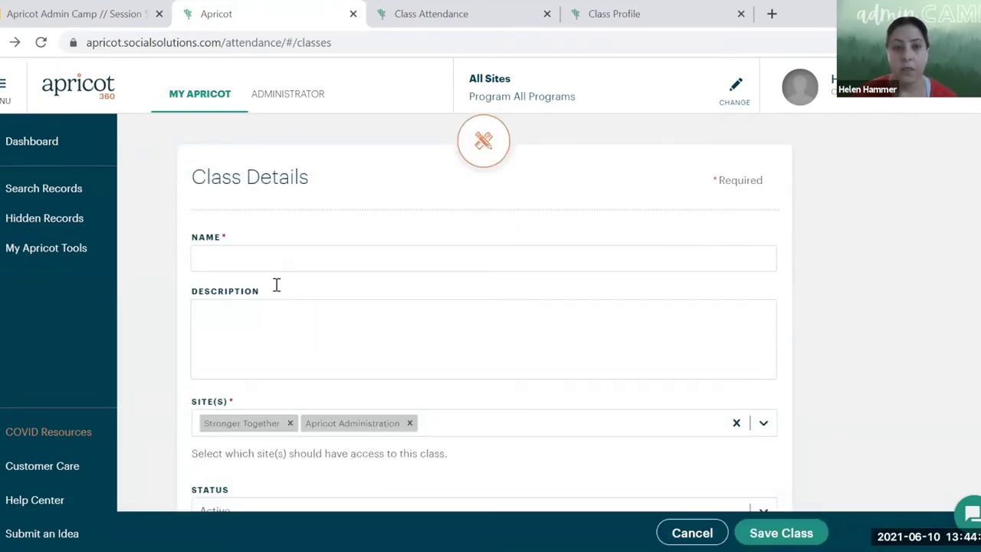
scroll(376, 253, down, 1)
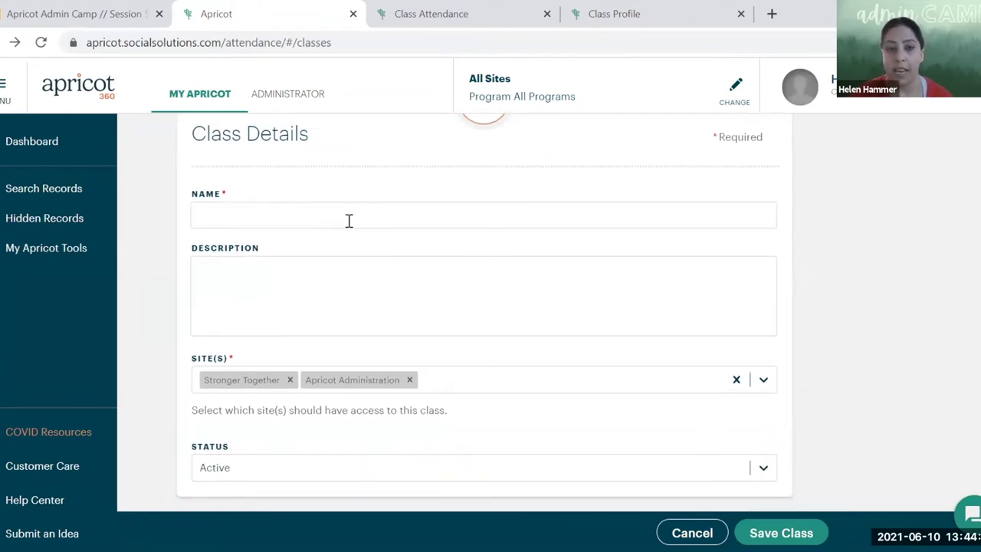
click(348, 219)
click(442, 260)
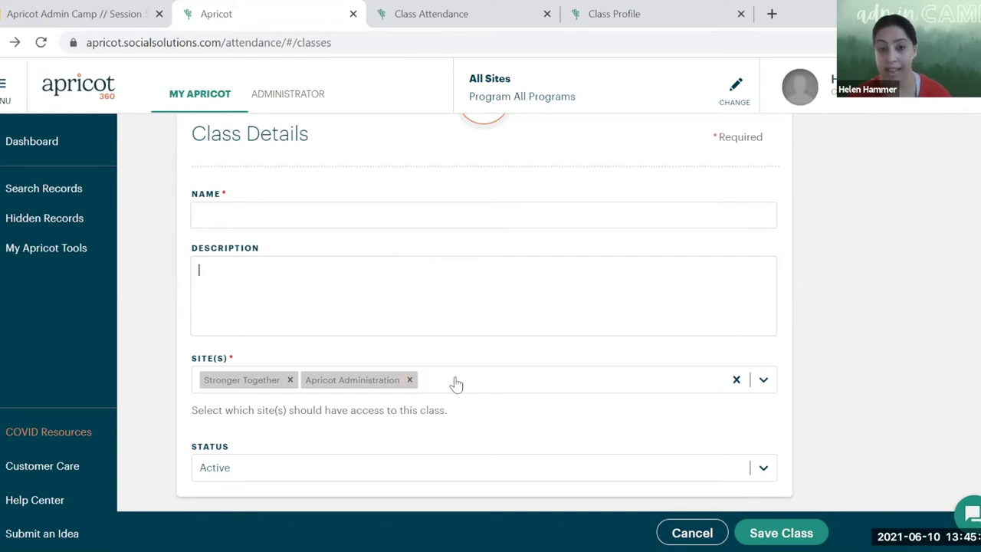
click(410, 380)
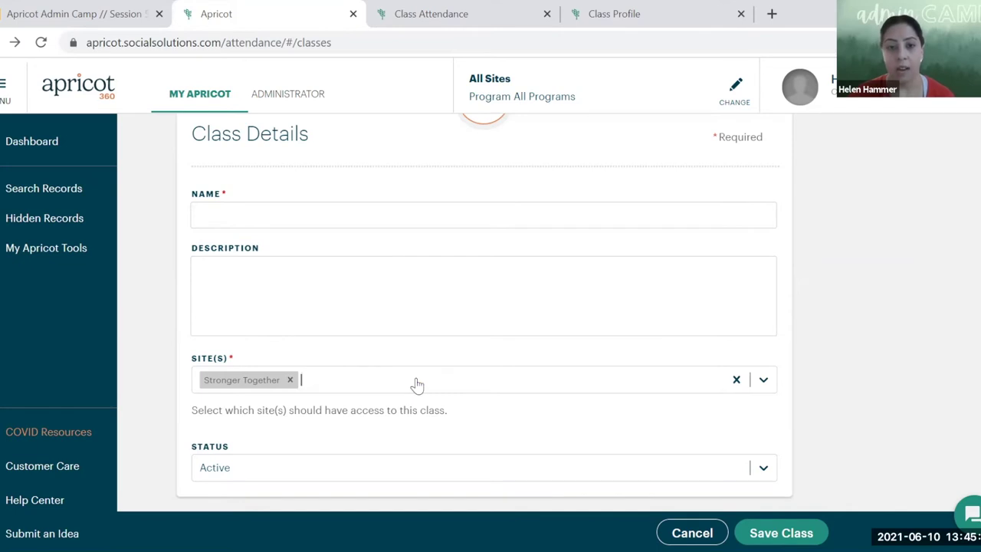
click(291, 380)
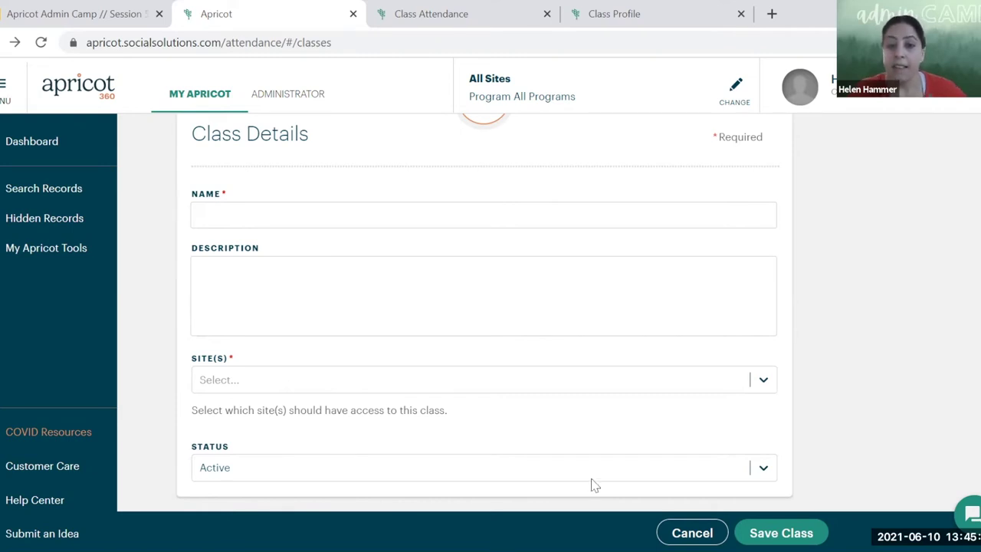
- Check the new class's status options and leave the form without saving
click(769, 471)
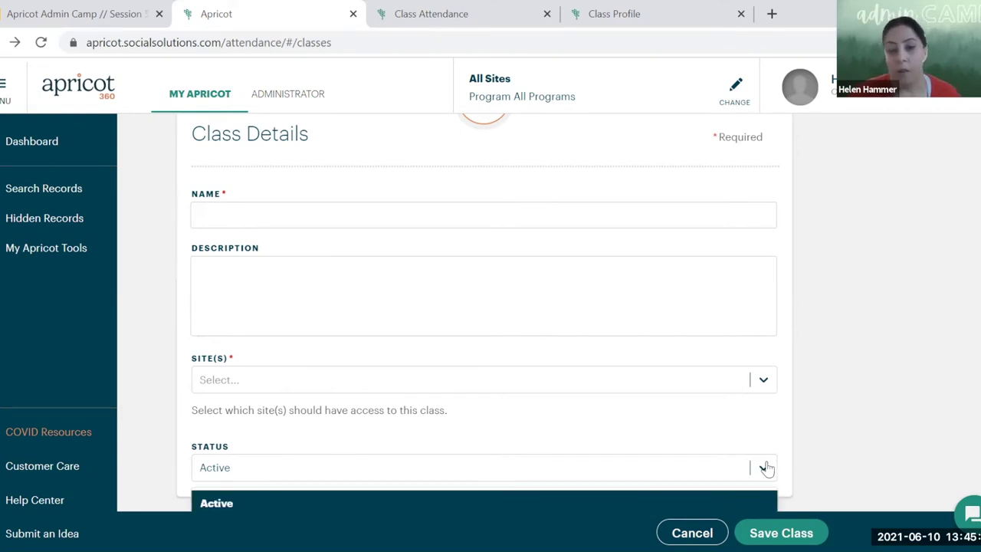
key(Return)
click(630, 348)
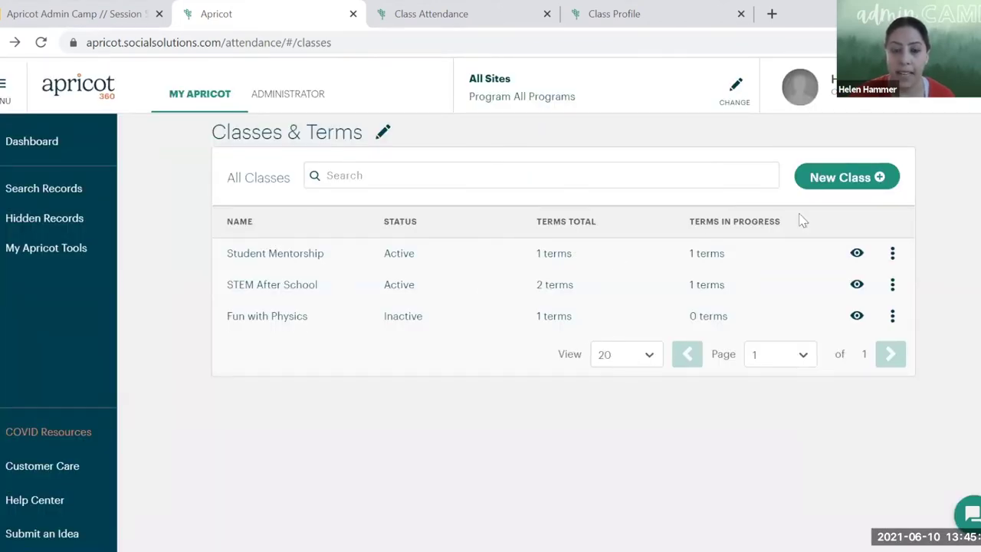
- Open the STEM After School class and start a new term for it
click(855, 285)
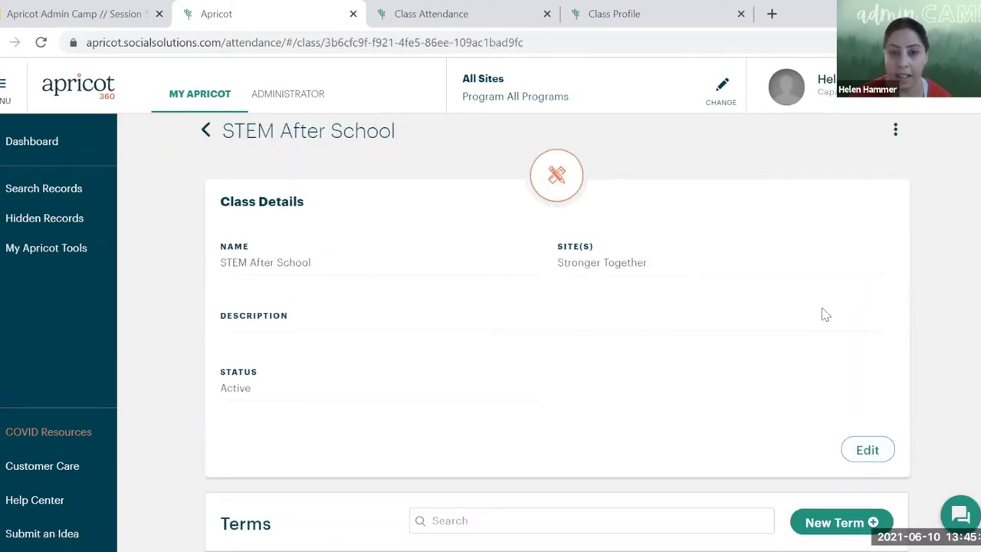
scroll(824, 312, down, 1)
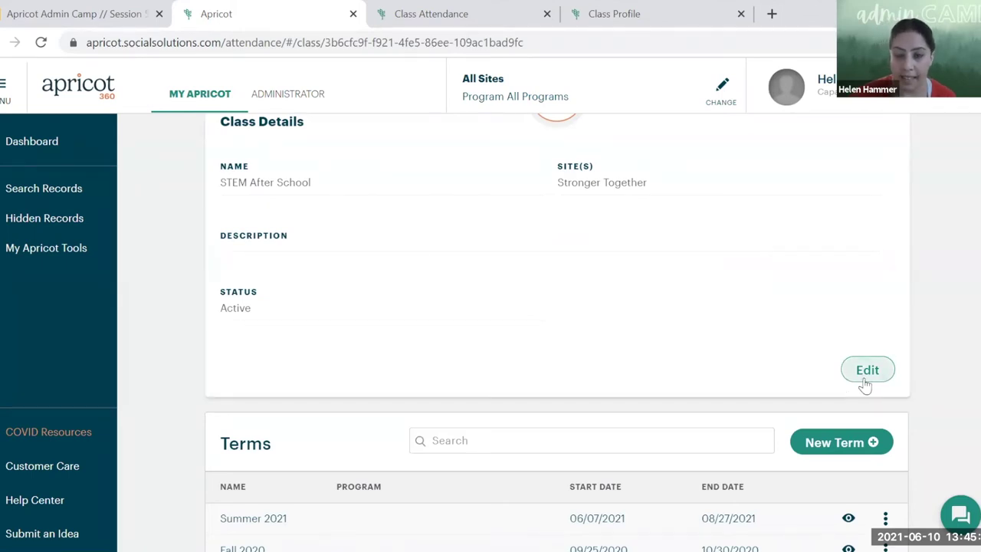
scroll(859, 368, down, 1)
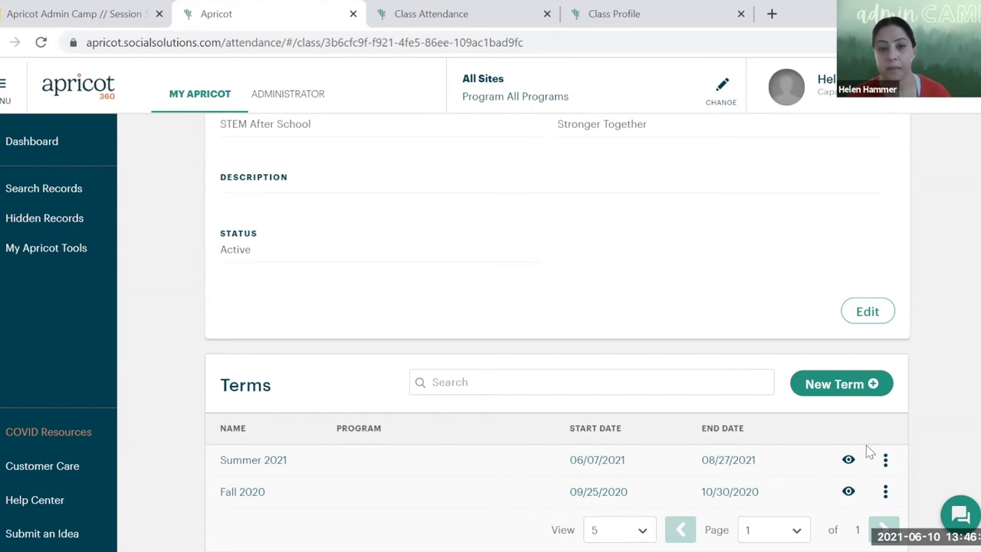
click(860, 392)
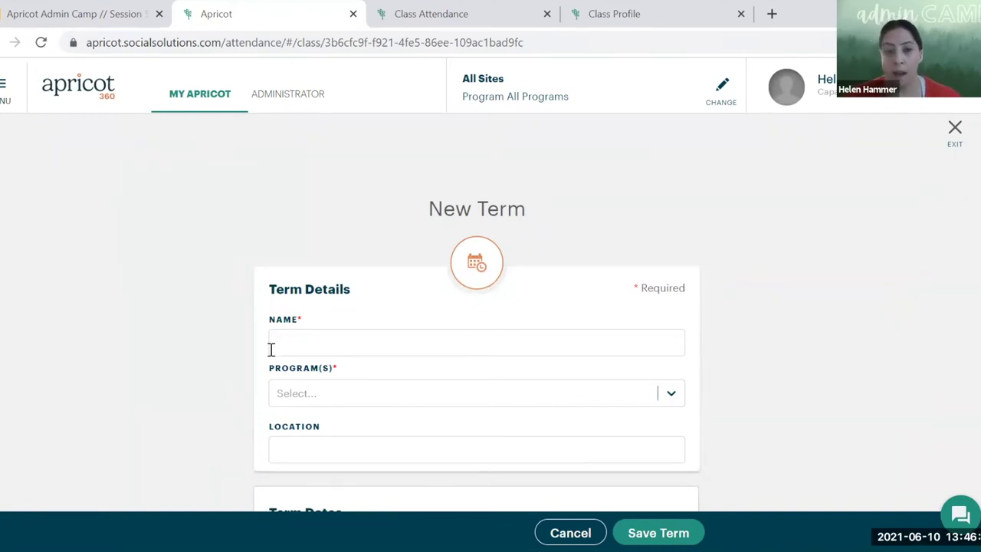
- Name the new term Cohort 1 and assign it to the Girl UP! Mentors program
scroll(291, 353, down, 3)
scroll(305, 355, down, 1)
scroll(319, 332, up, 4)
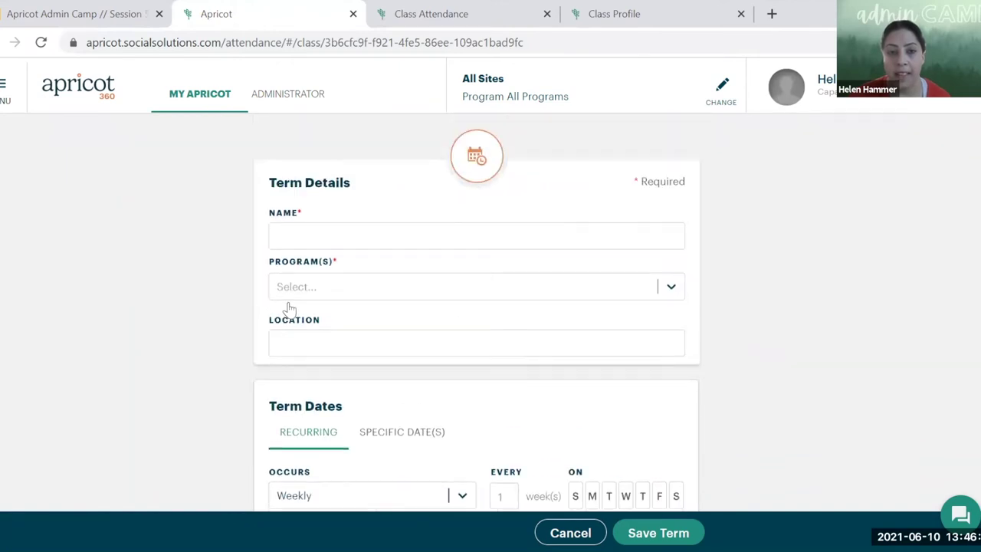
click(302, 268)
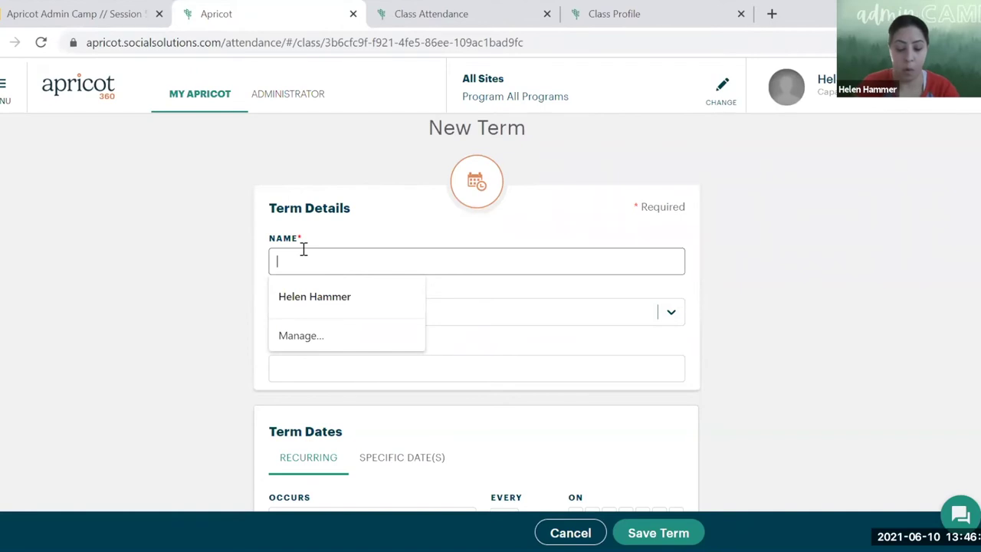
text(Cohort 1)
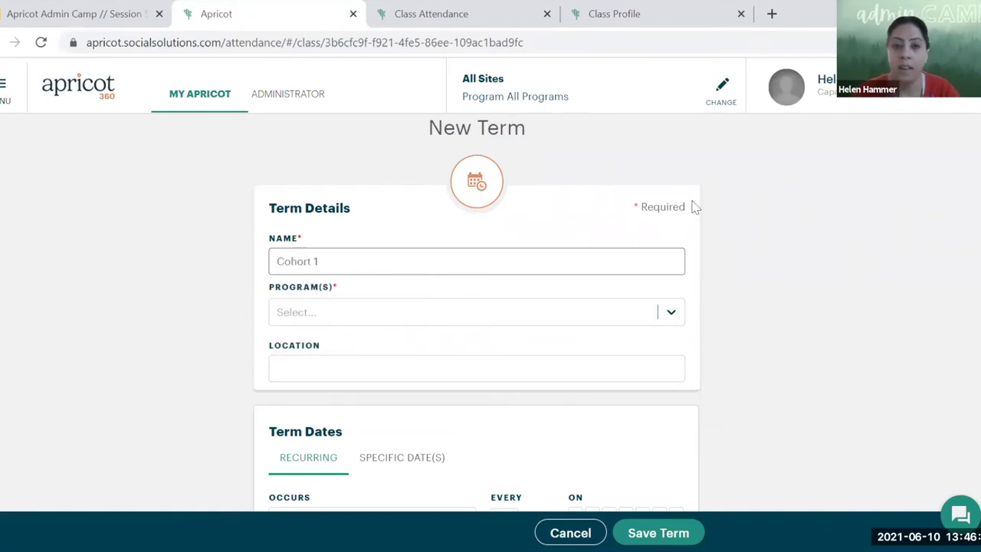
click(680, 311)
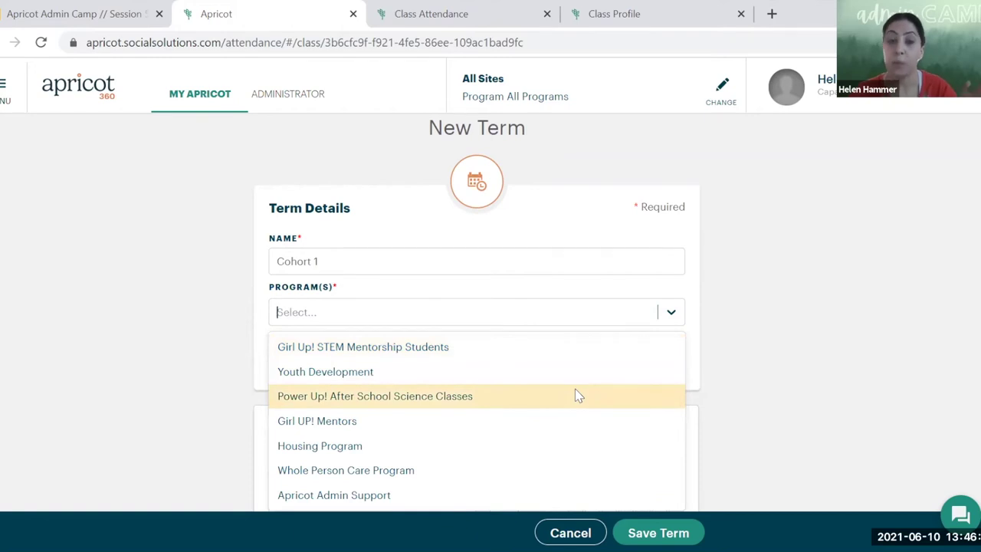
click(527, 421)
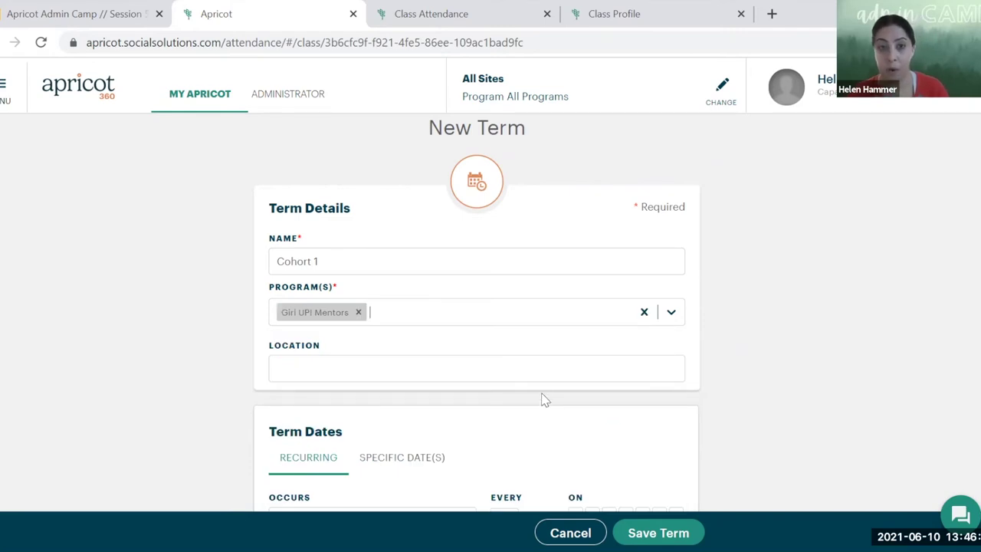
- Look over the recurring options in Term Dates and the calendar for choosing specific attendance dates
scroll(551, 418, down, 2)
scroll(555, 426, down, 2)
scroll(564, 406, up, 1)
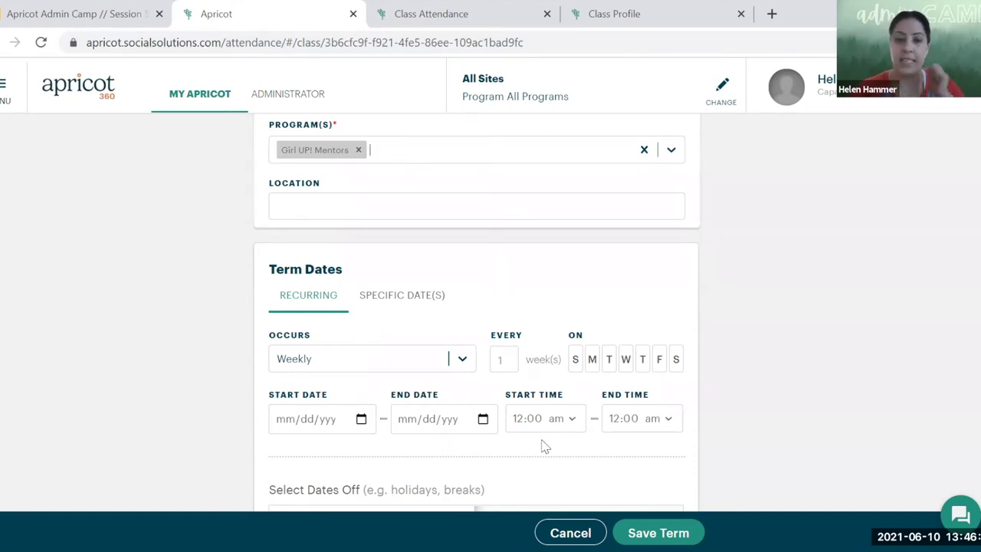
scroll(529, 383, down, 1)
scroll(498, 284, up, 1)
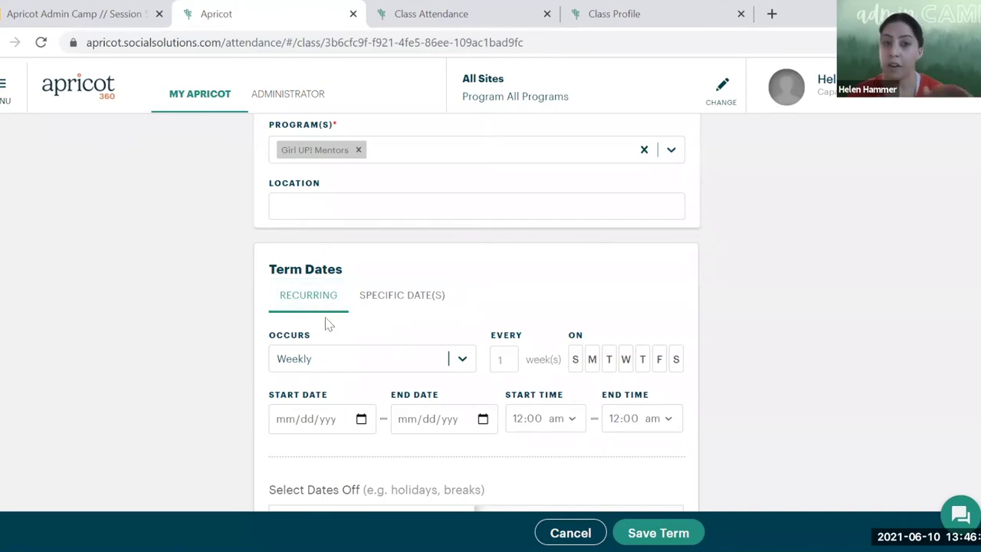
drag(372, 297, 377, 301)
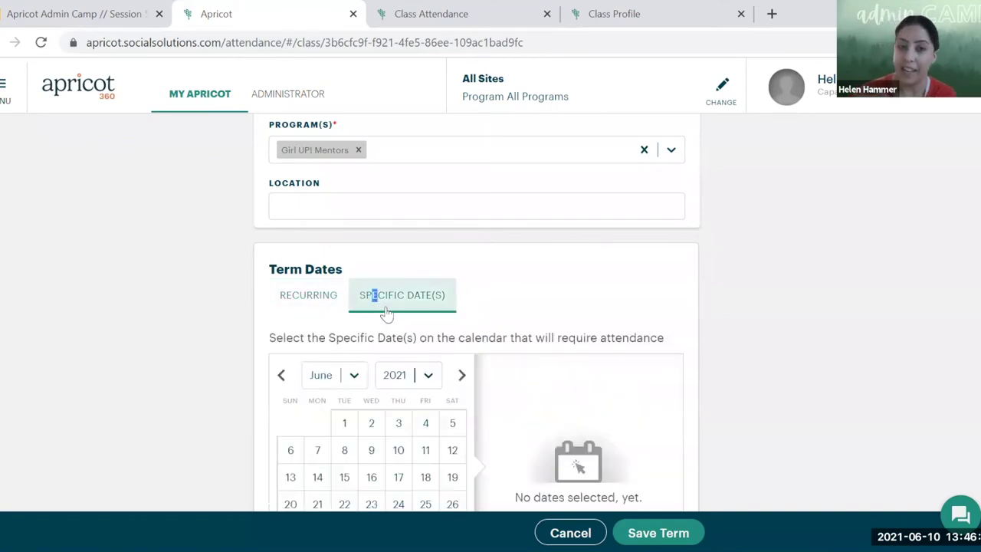
scroll(389, 300, down, 1)
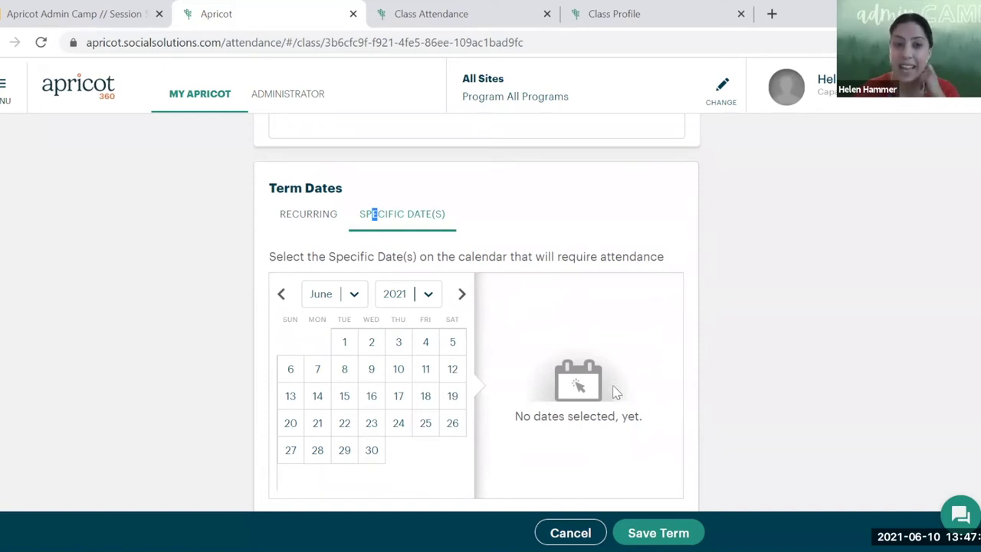
- Return the term dates to a recurring schedule and set the weekly occurrence to Wednesday
click(315, 230)
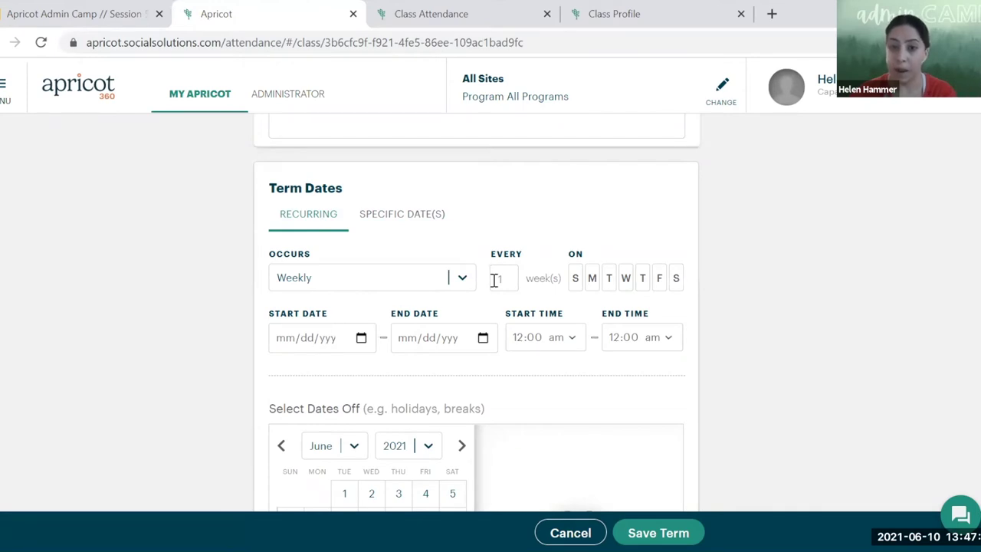
click(626, 278)
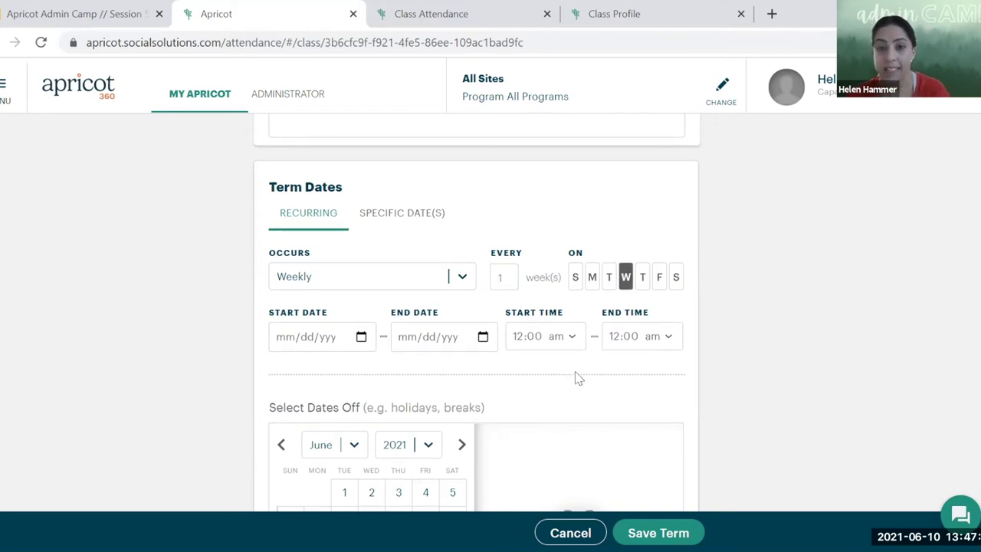
scroll(575, 376, down, 1)
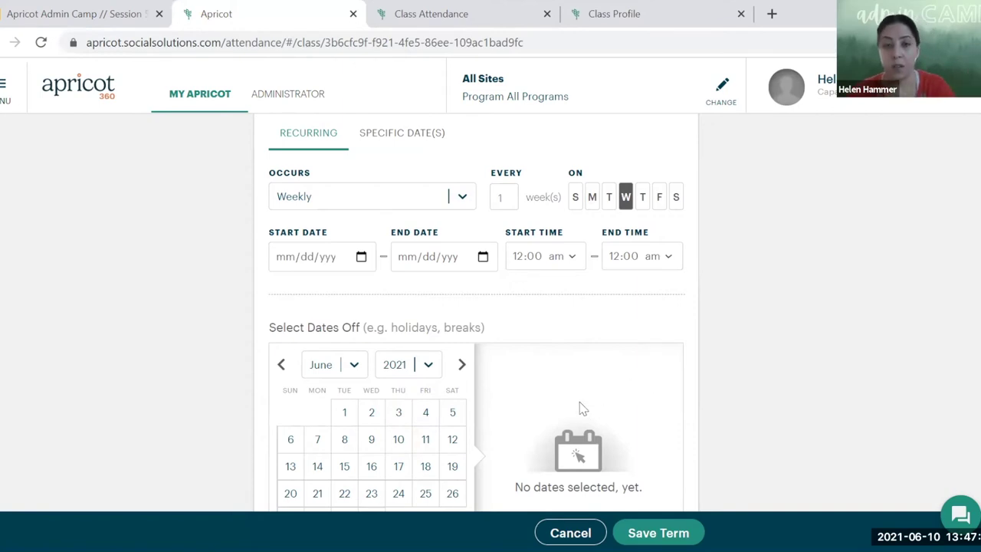
- Mark June 9 and June 30, 2021 as dates off in the term's recurring schedule
scroll(573, 414, down, 1)
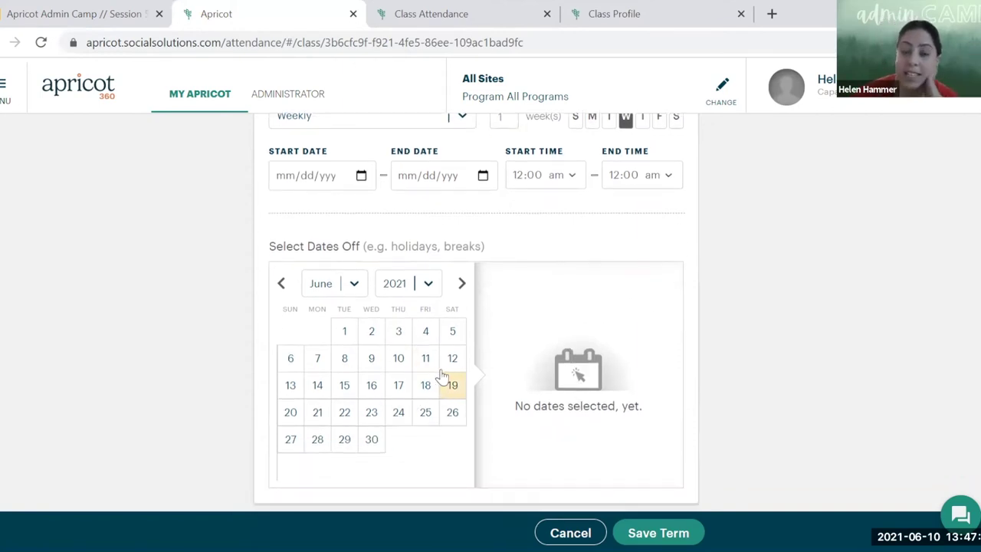
scroll(426, 337, up, 2)
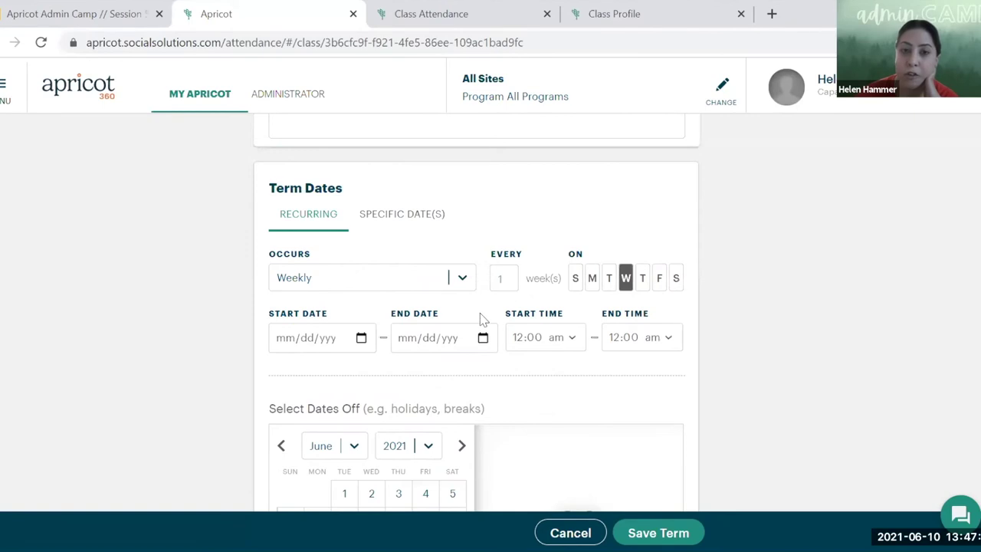
scroll(481, 317, up, 1)
scroll(328, 321, down, 3)
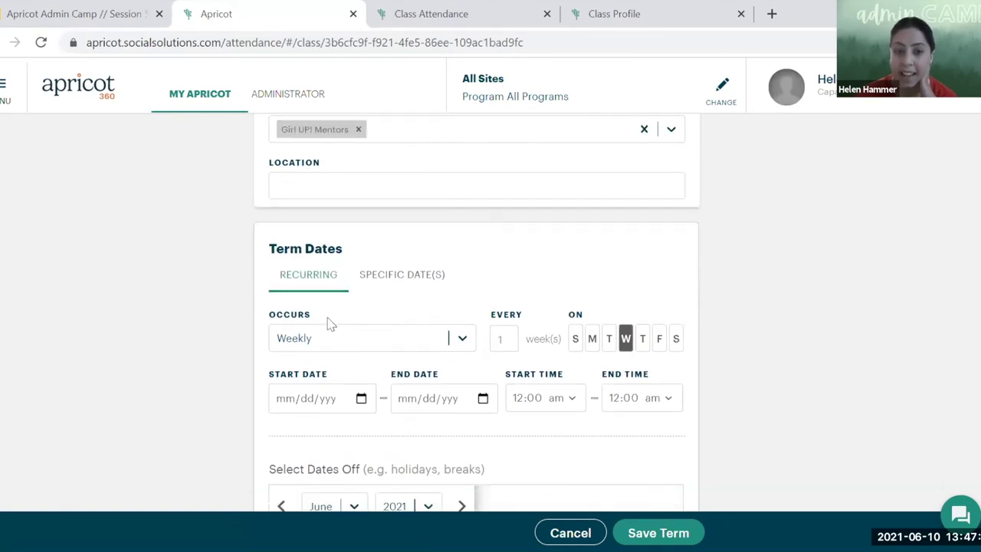
click(373, 368)
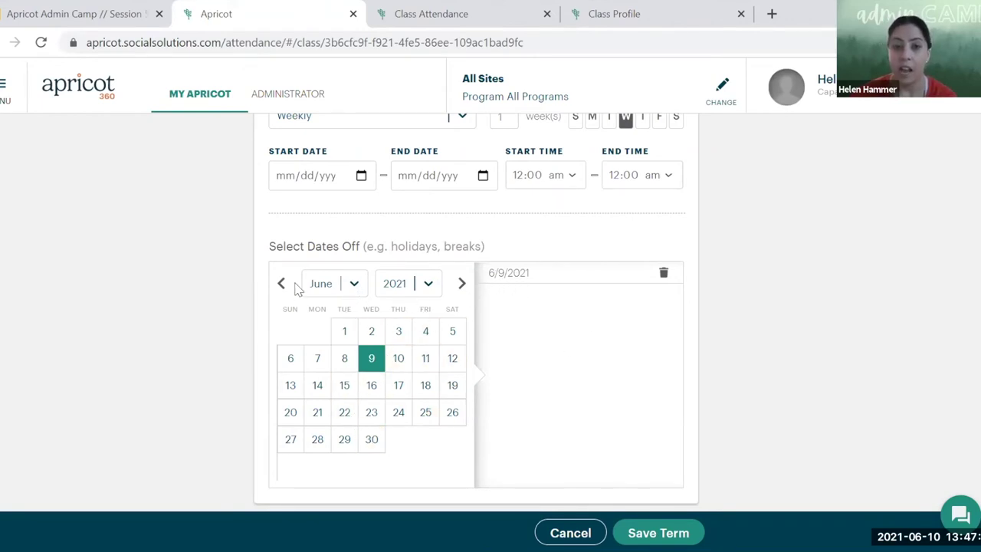
click(372, 445)
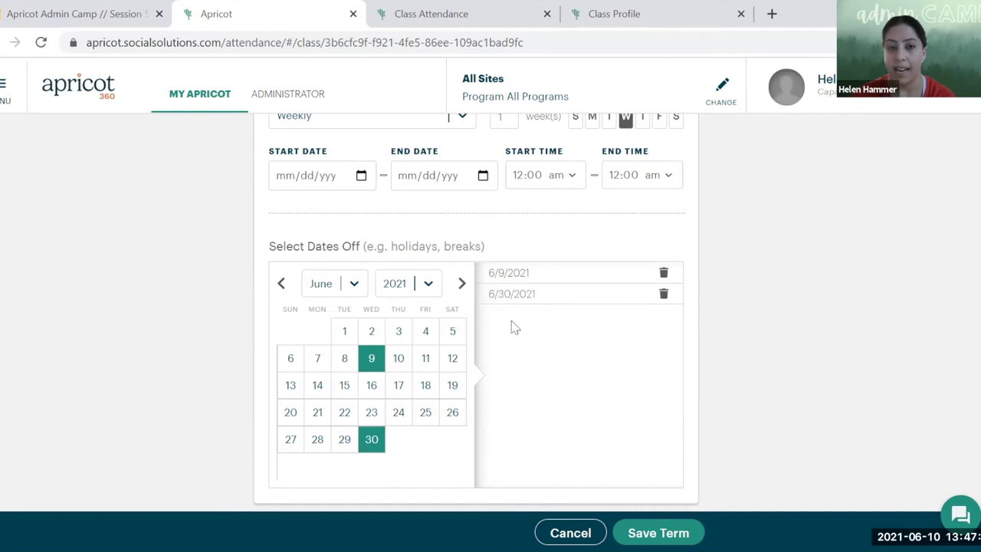
- Switch the term dates to specific dates and select February 5, 2021 as an attendance date
scroll(490, 383, up, 3)
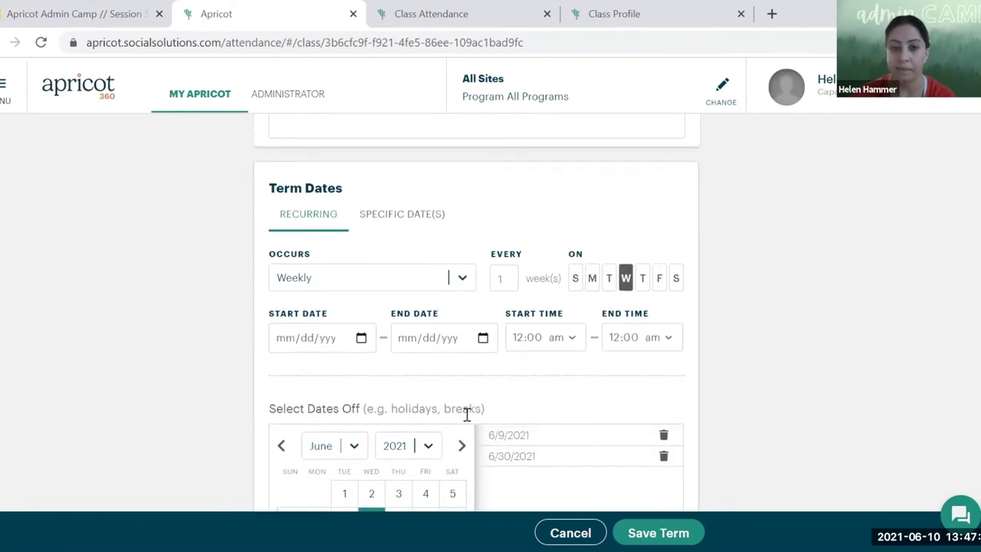
click(413, 228)
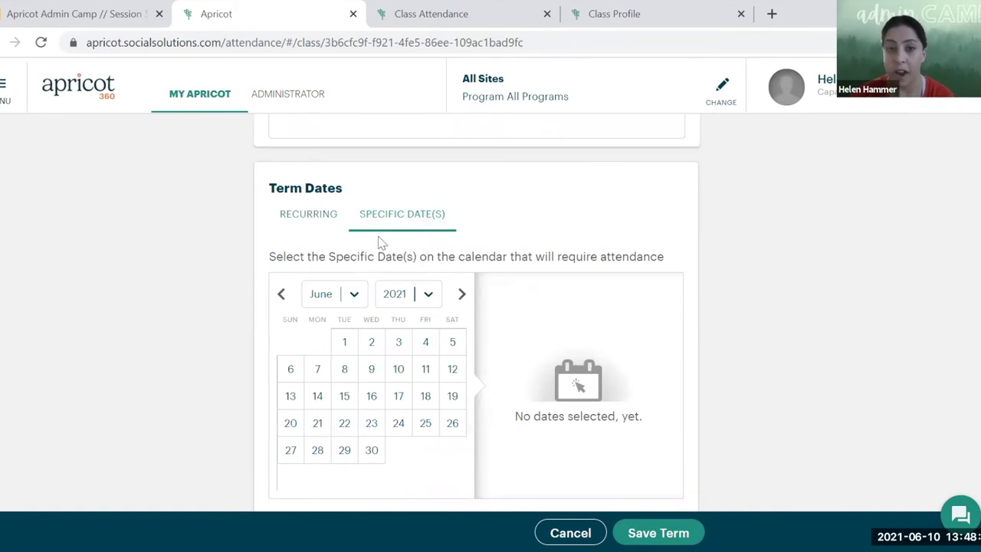
click(365, 290)
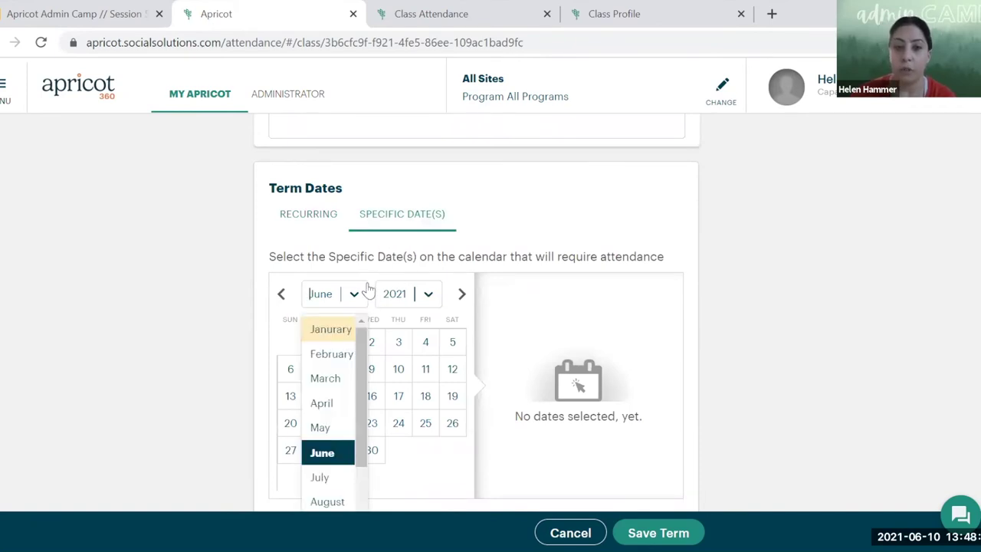
click(330, 353)
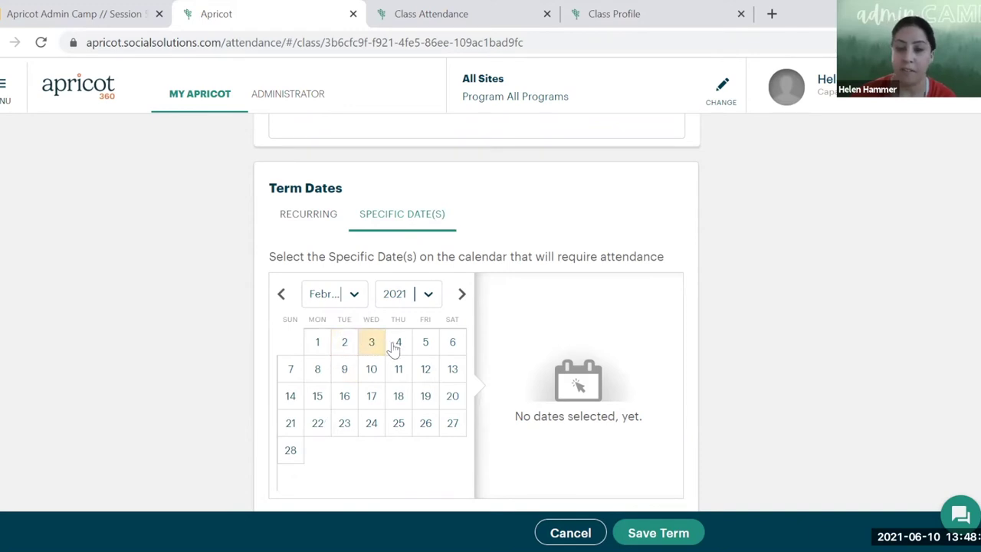
click(420, 349)
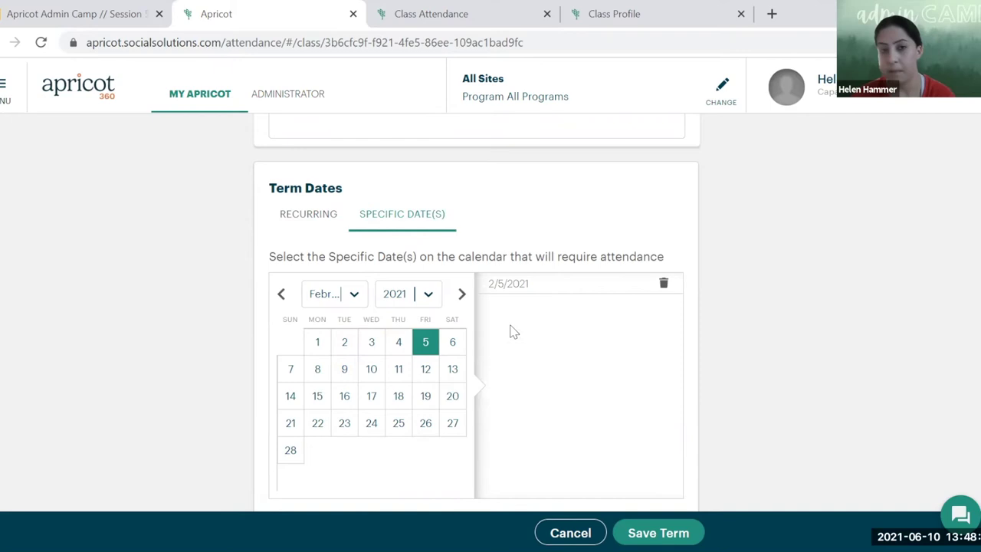
- Switch the use of term completion criteria off and back on for the new term
scroll(512, 336, down, 2)
scroll(511, 335, down, 1)
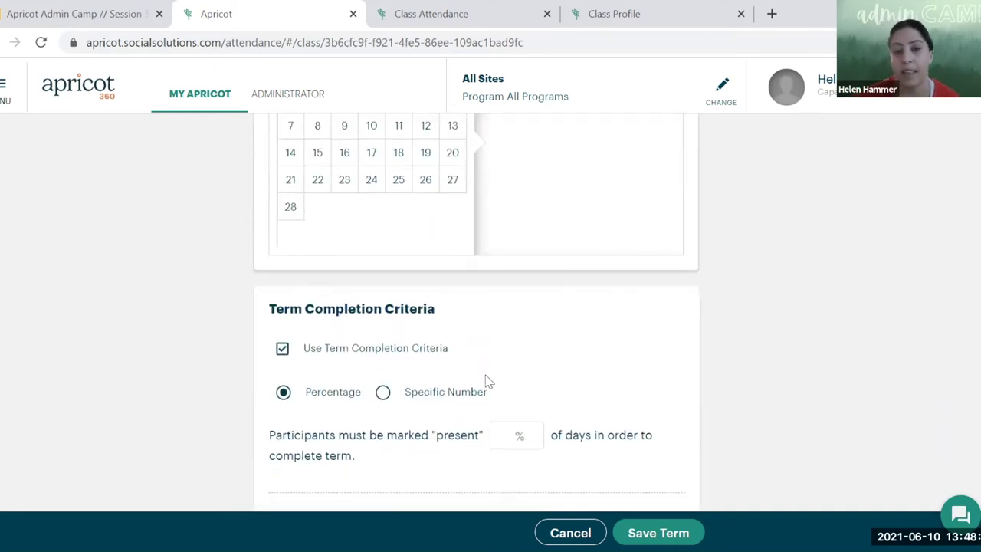
scroll(486, 383, down, 1)
scroll(486, 381, up, 1)
scroll(486, 376, down, 1)
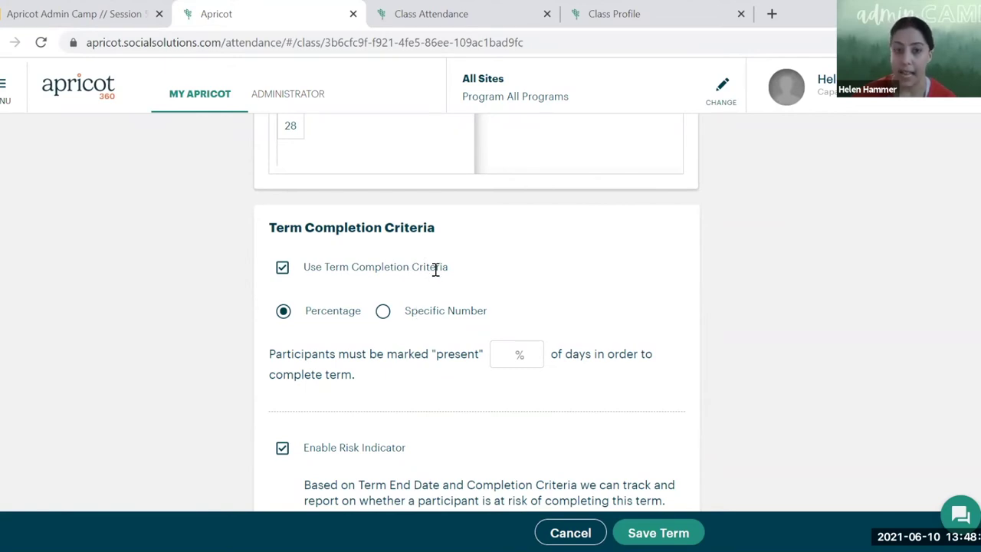
click(282, 272)
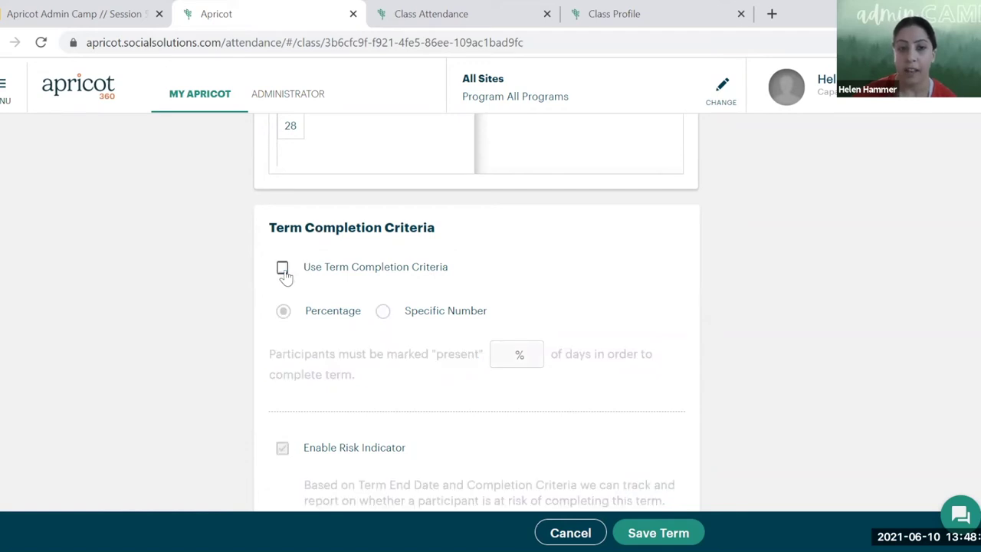
click(283, 269)
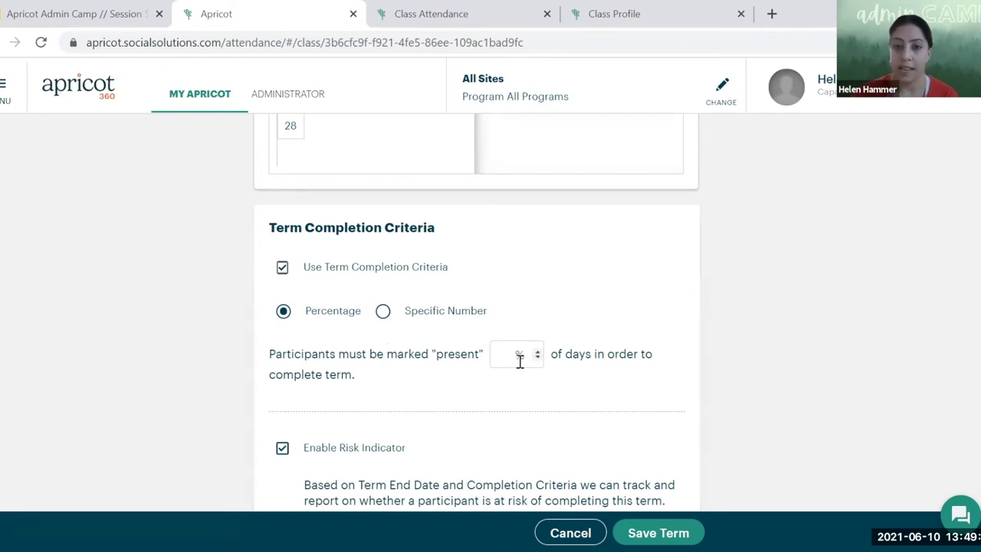
- Base the term completion criteria on a specific number, requiring participants to be present a minimum of 8 days
click(383, 312)
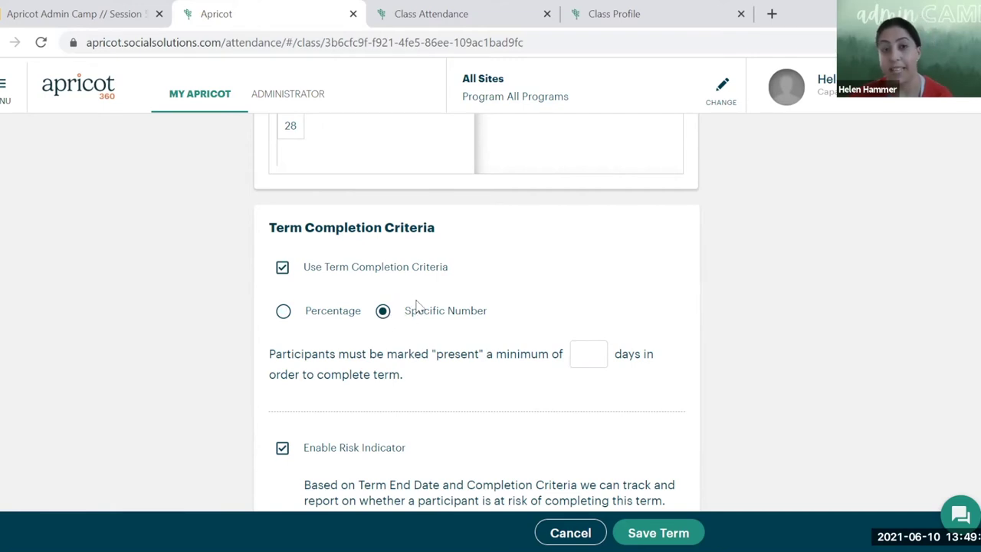
click(590, 351)
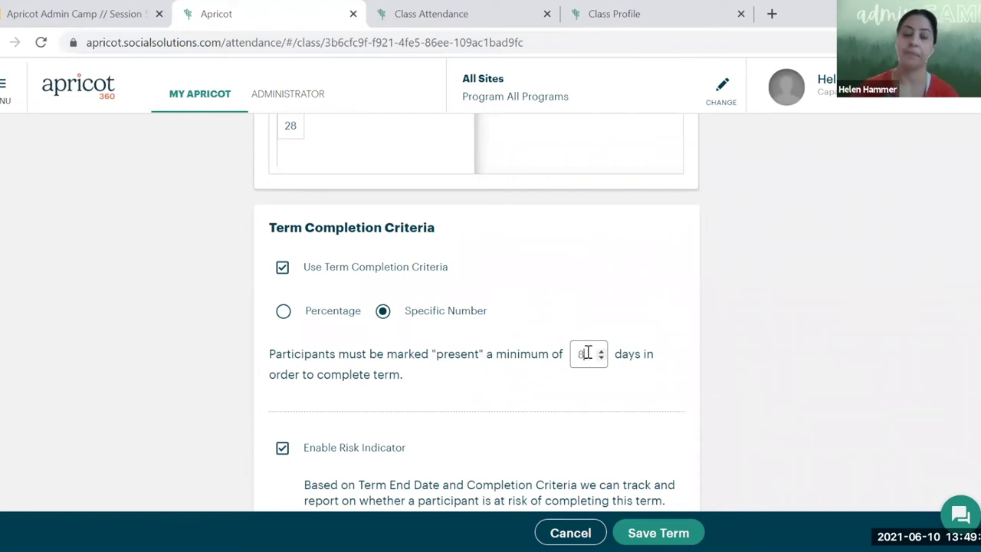
scroll(526, 325, down, 1)
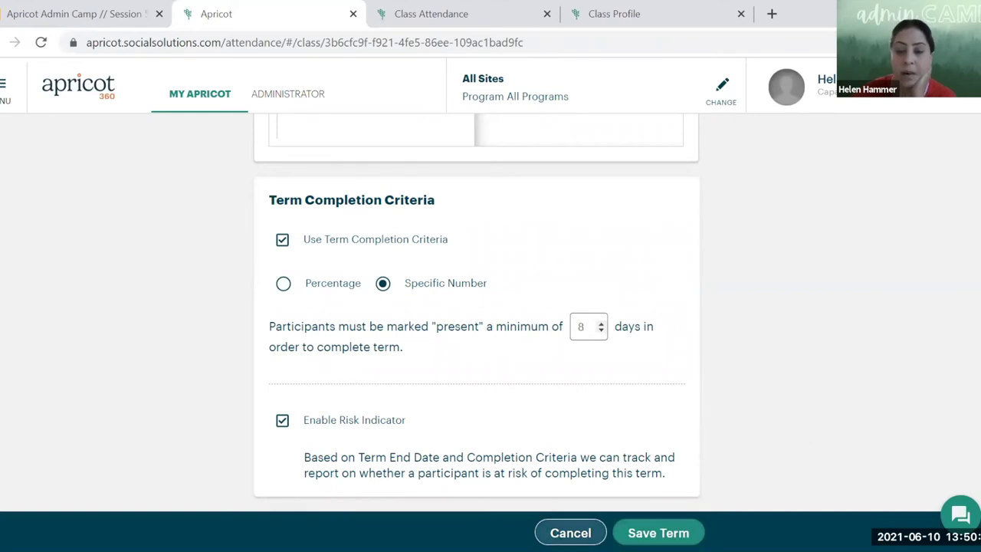
- Discard the unsaved new term and open the Summer 2021 term to look over its attendance grid
click(553, 527)
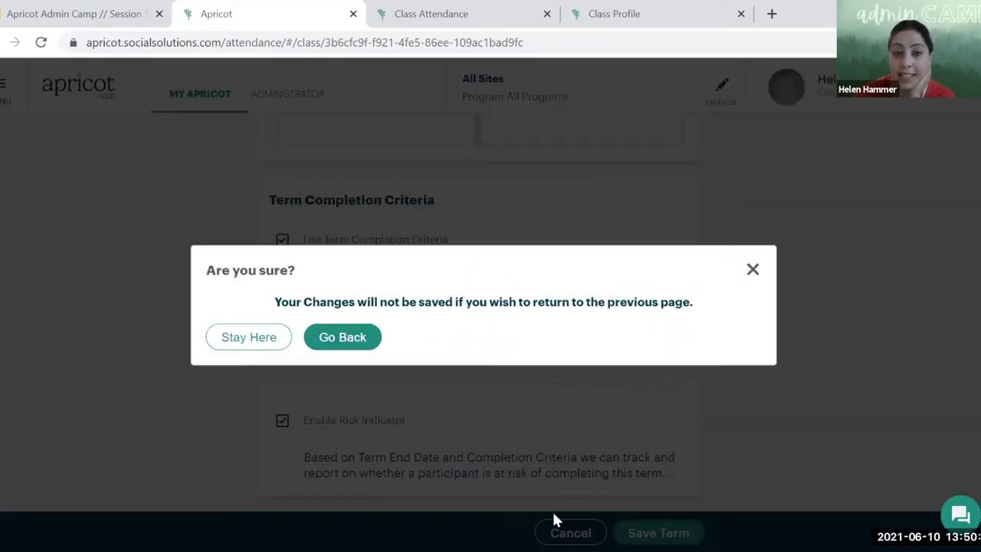
click(342, 337)
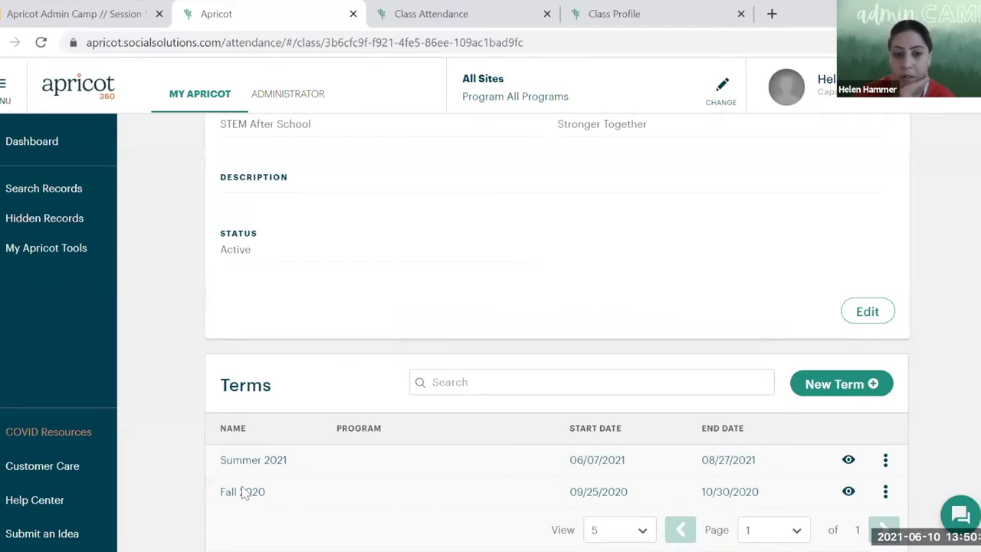
click(848, 460)
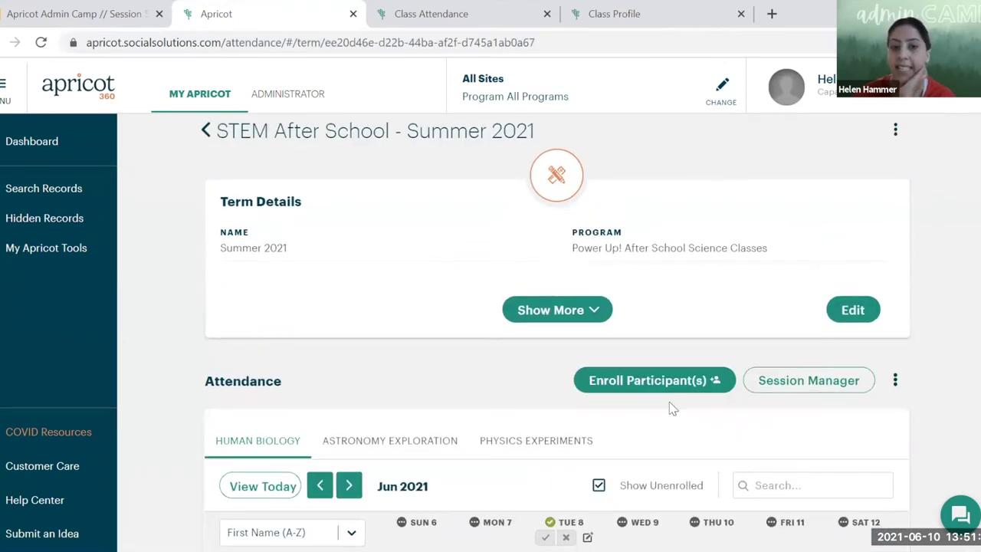
scroll(671, 407, down, 2)
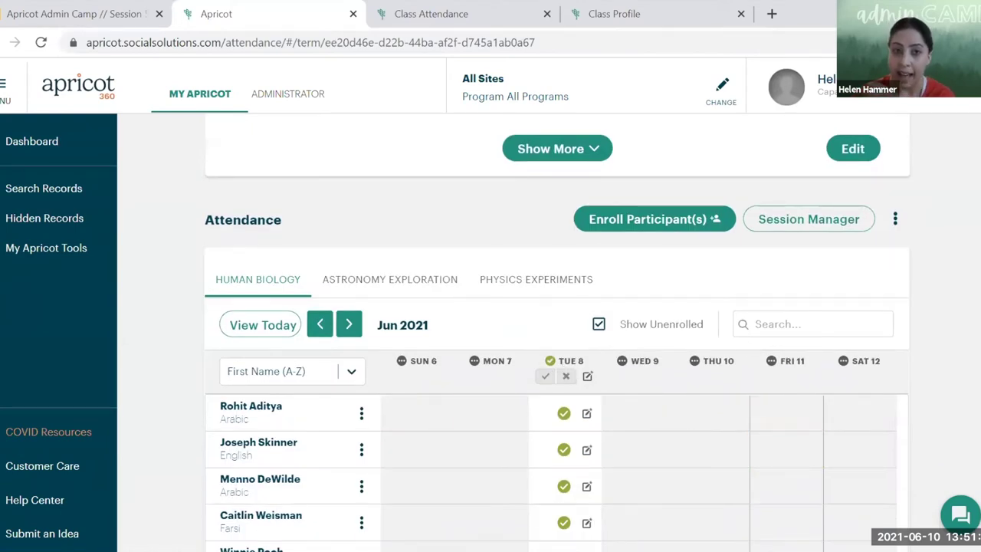
scroll(610, 403, up, 2)
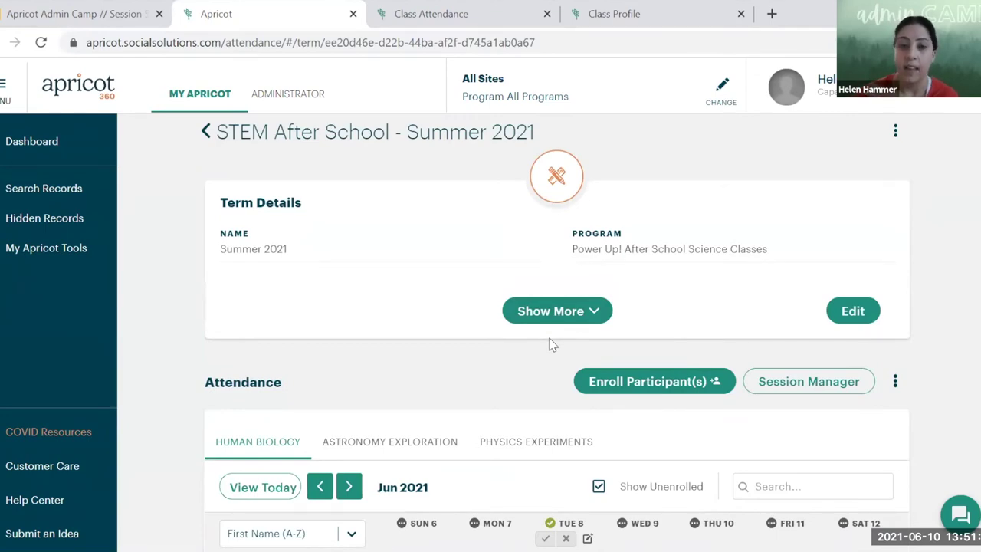
scroll(560, 368, down, 2)
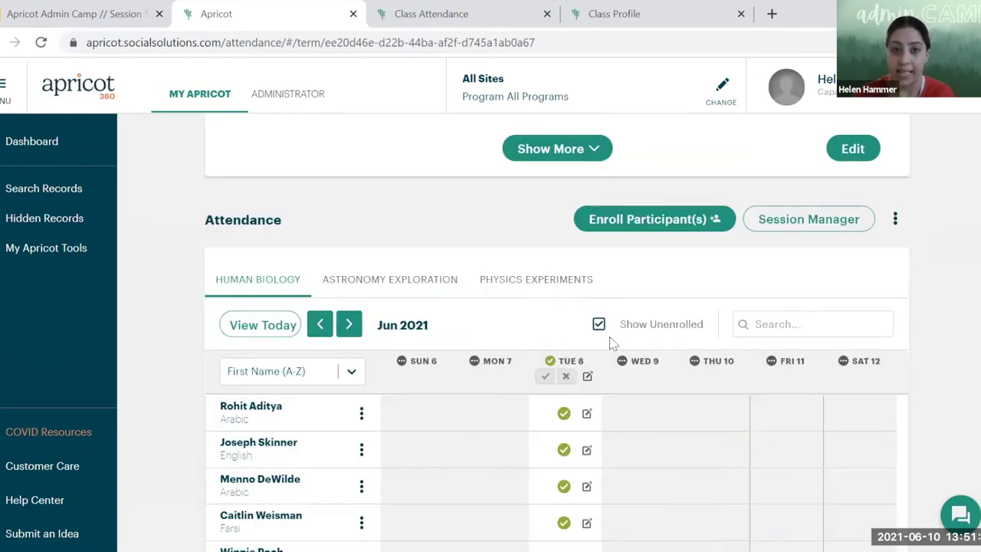
scroll(613, 347, down, 1)
scroll(551, 364, up, 1)
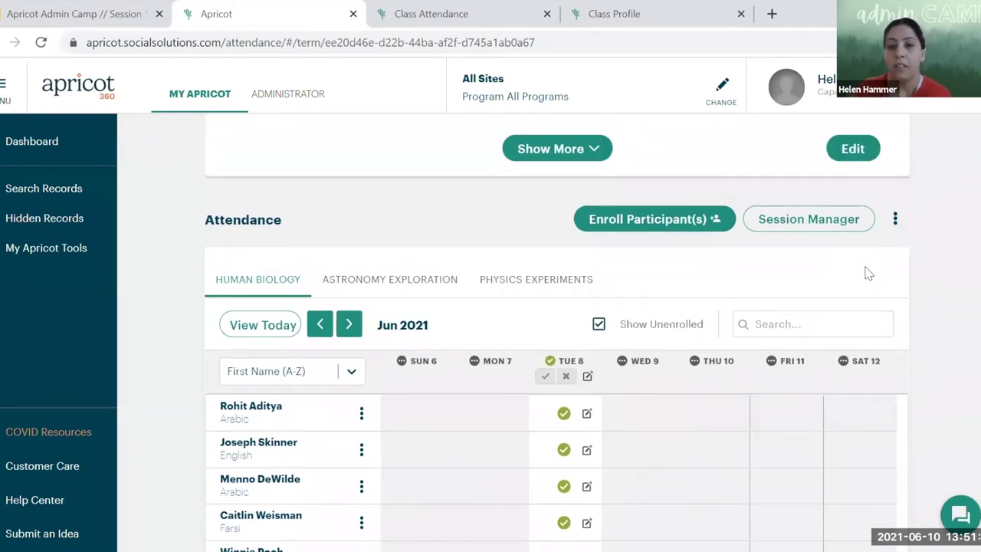
- Enroll the third participant on page 2 of the available list in the Summer 2021 term and save the enrollment
click(678, 221)
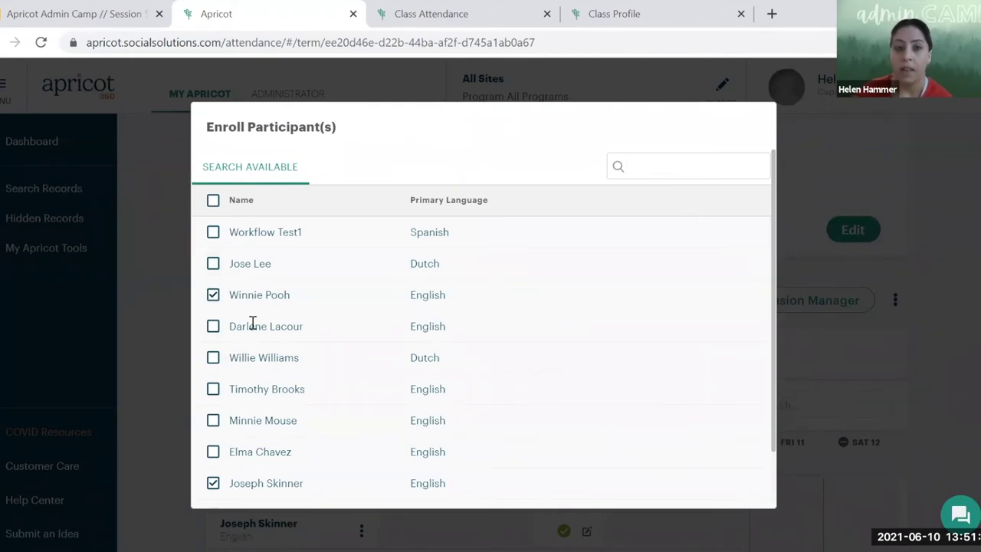
scroll(256, 290, down, 1)
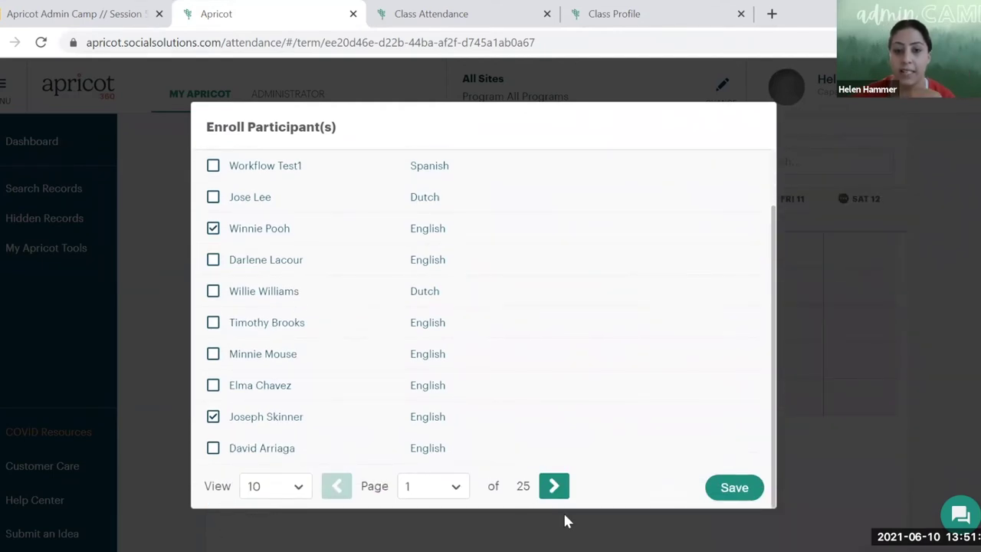
click(554, 487)
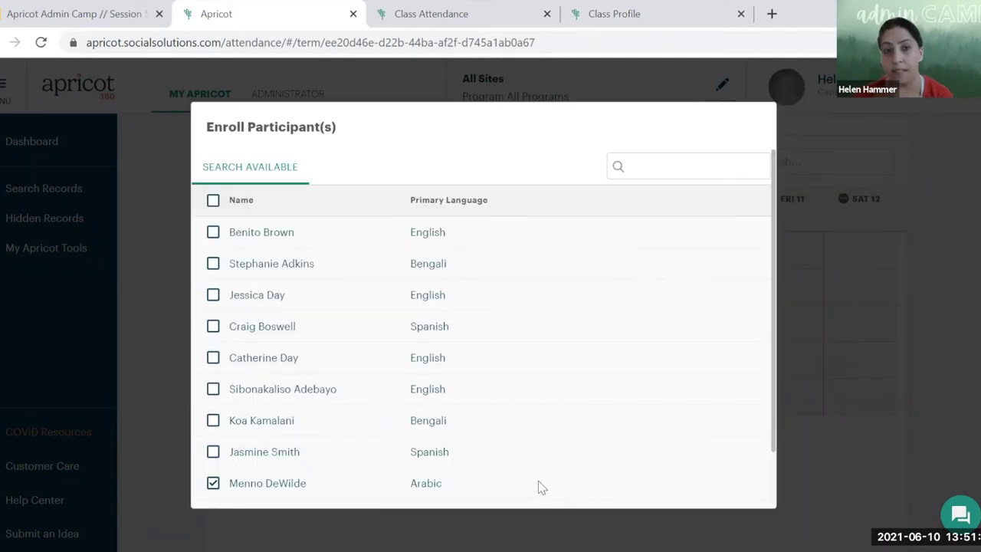
click(213, 300)
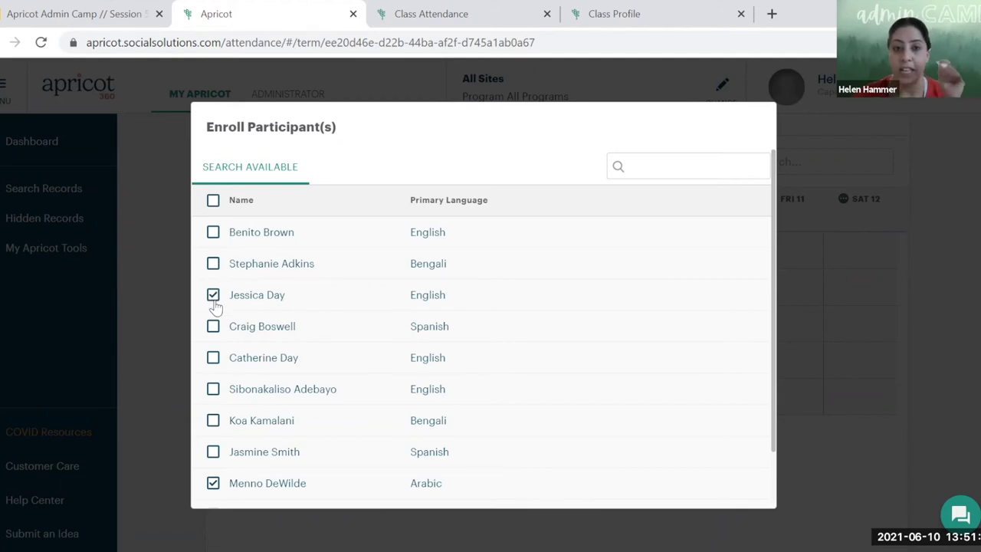
drag(590, 184, 526, 429)
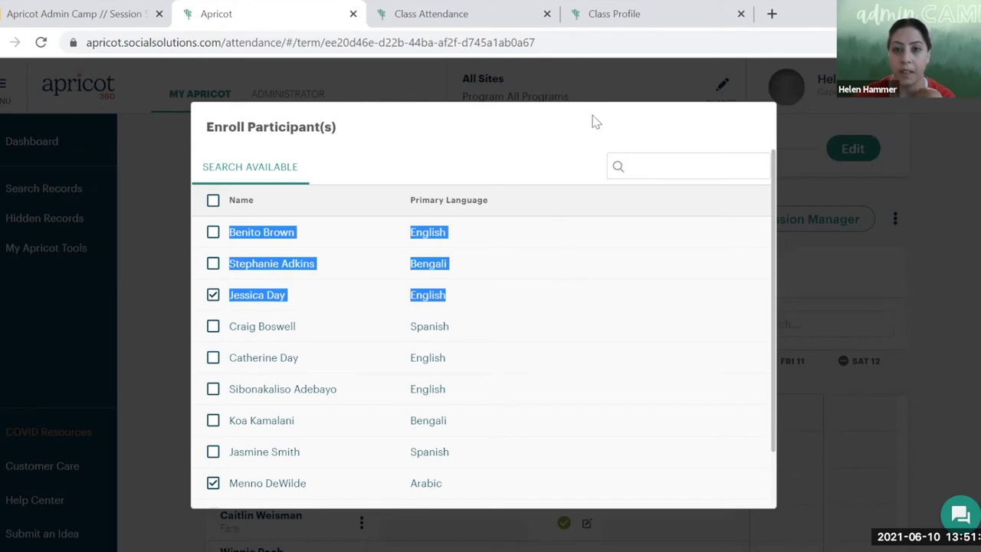
click(668, 199)
scroll(700, 486, down, 2)
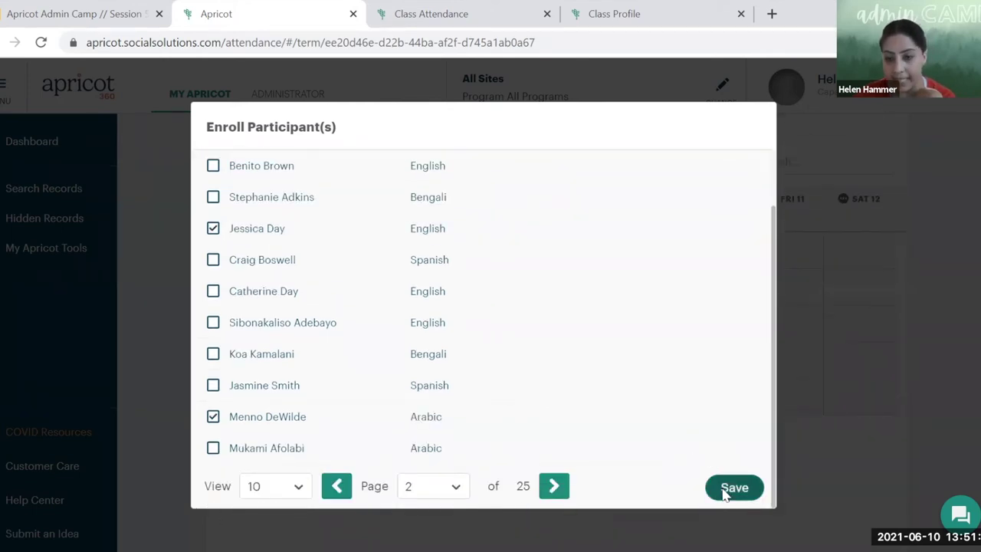
click(725, 490)
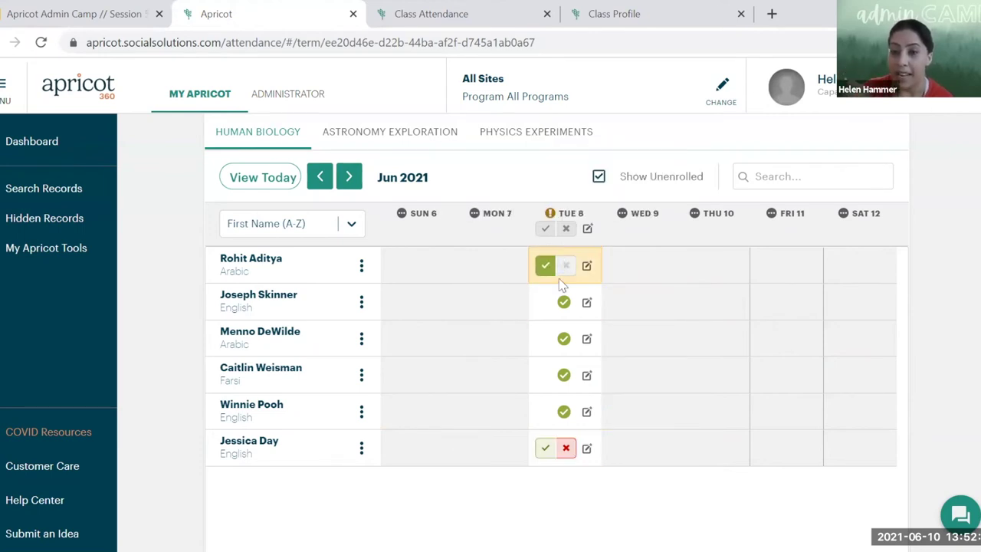
- Mark the second participant absent for Tuesday, June 8 in Human Biology and review the available attendance tags, activities and notes
click(544, 303)
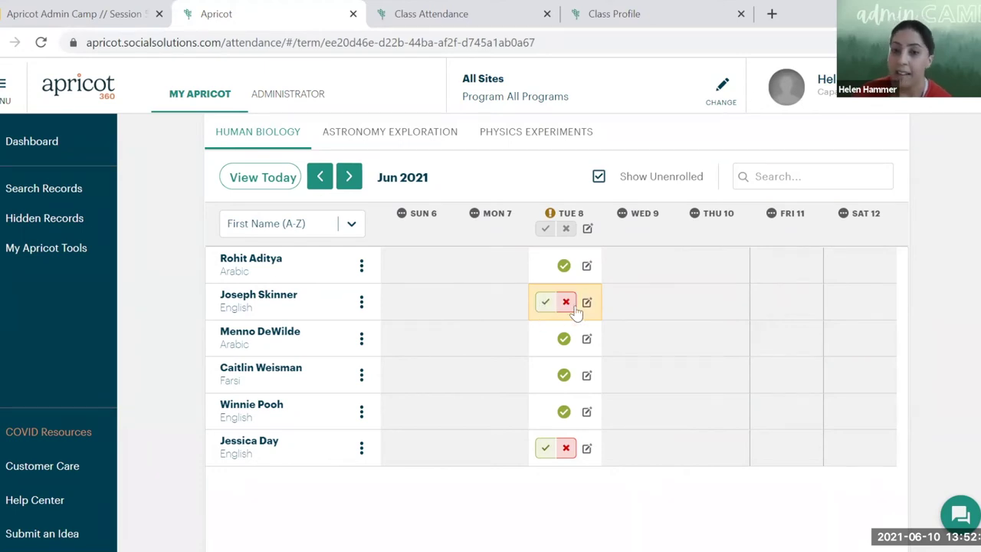
click(565, 303)
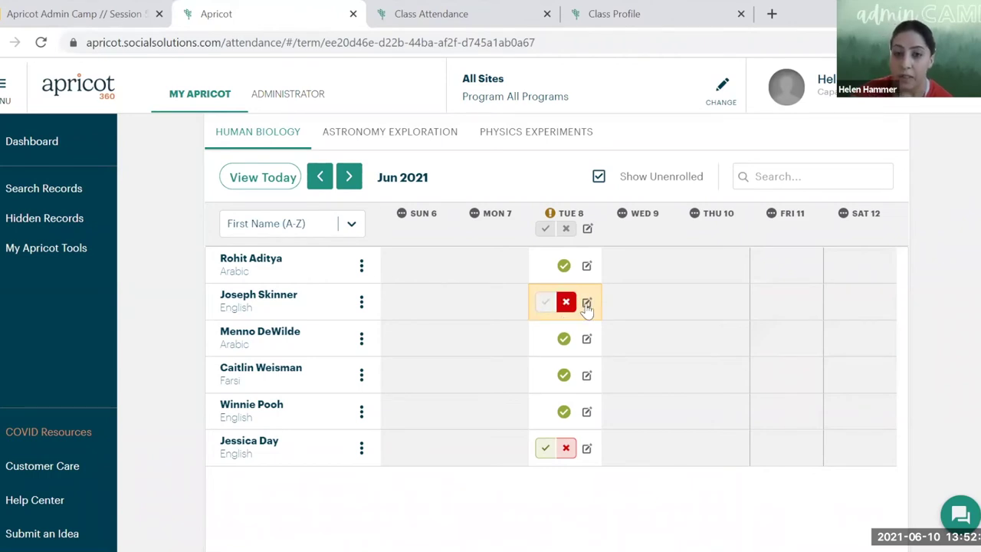
click(586, 302)
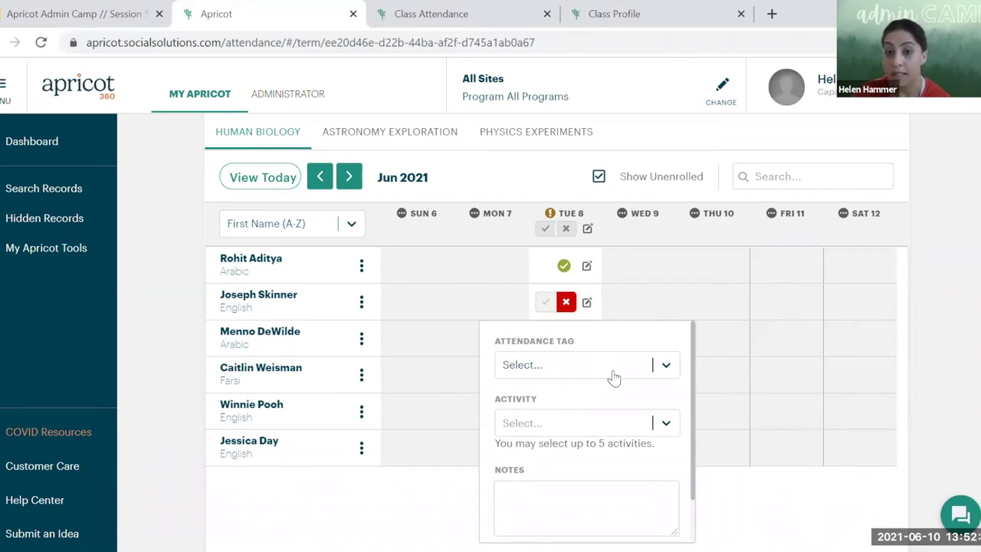
click(668, 367)
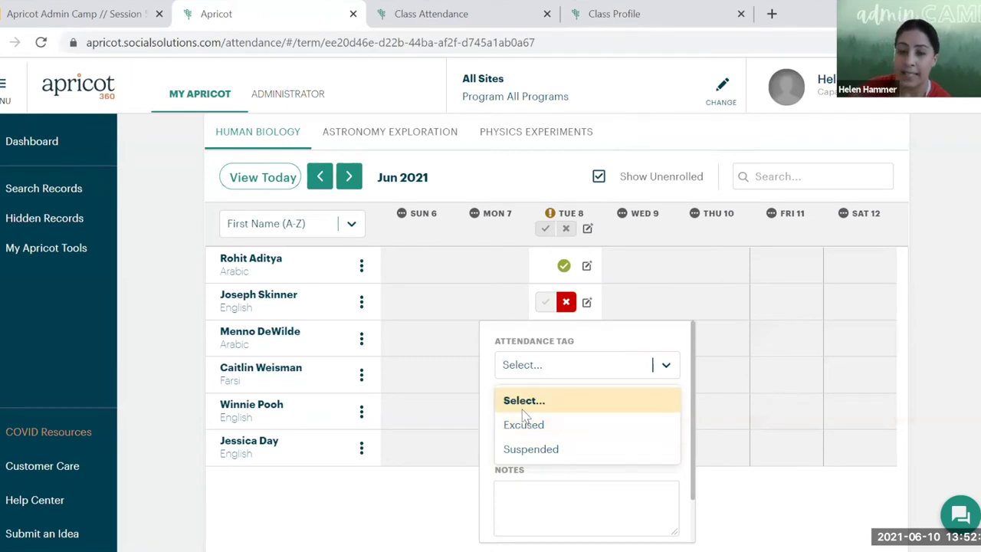
click(636, 510)
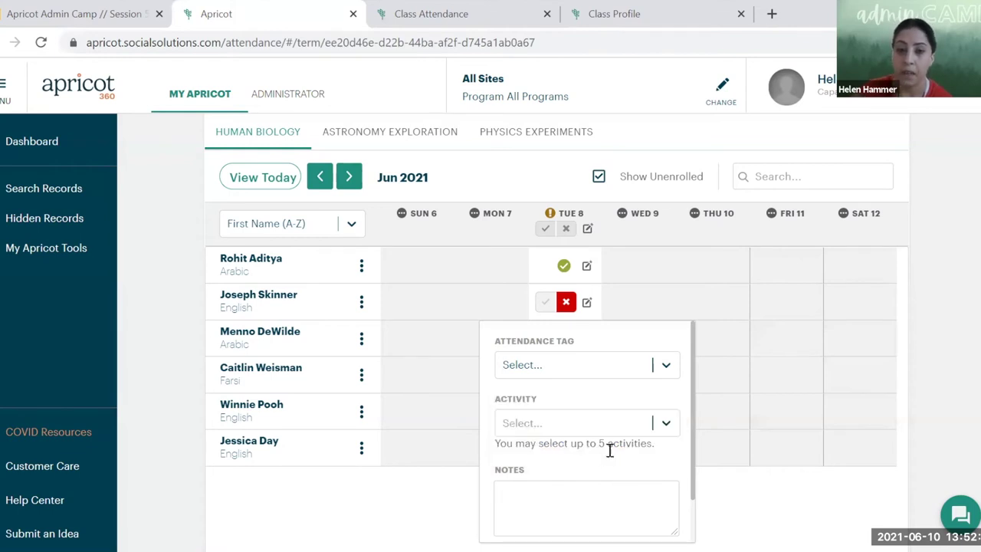
click(641, 427)
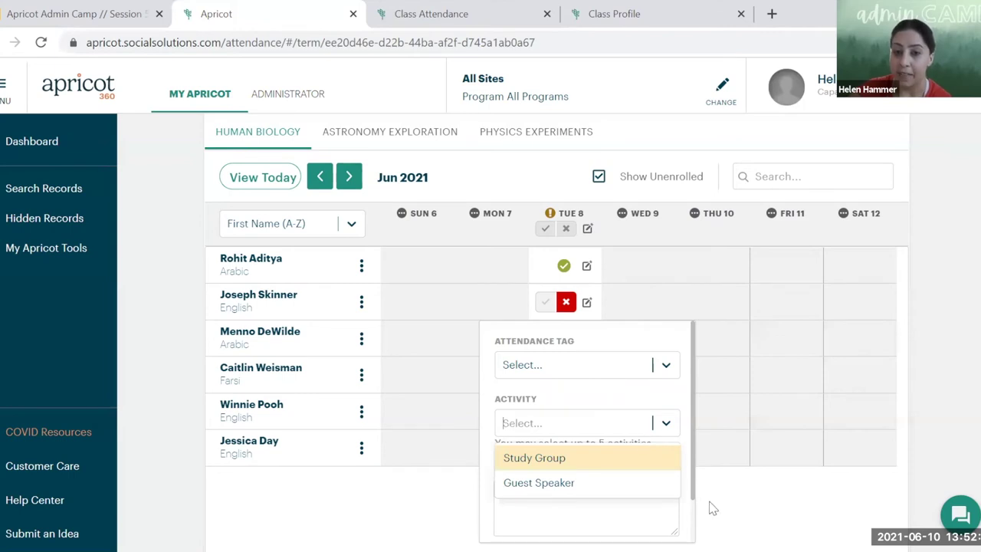
click(550, 515)
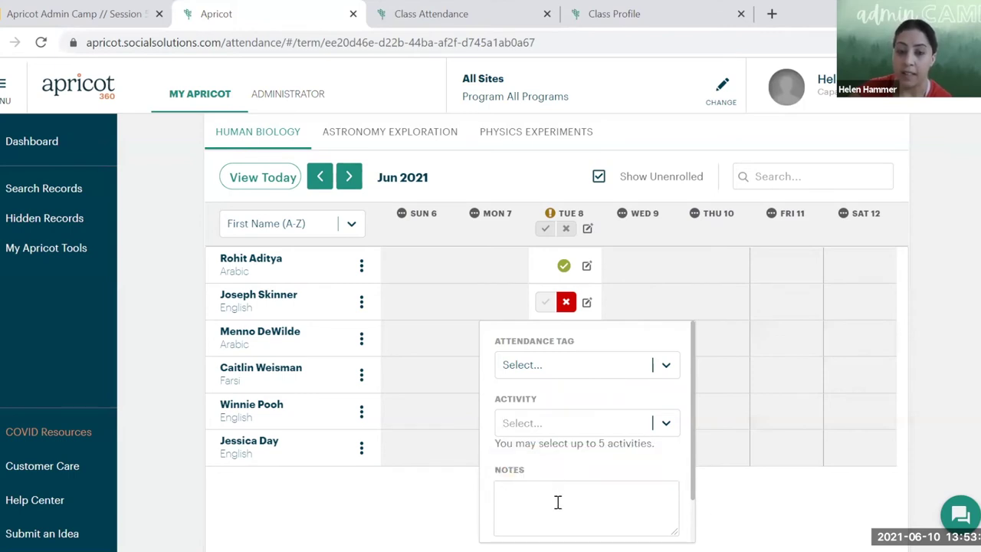
scroll(557, 501, down, 3)
click(750, 486)
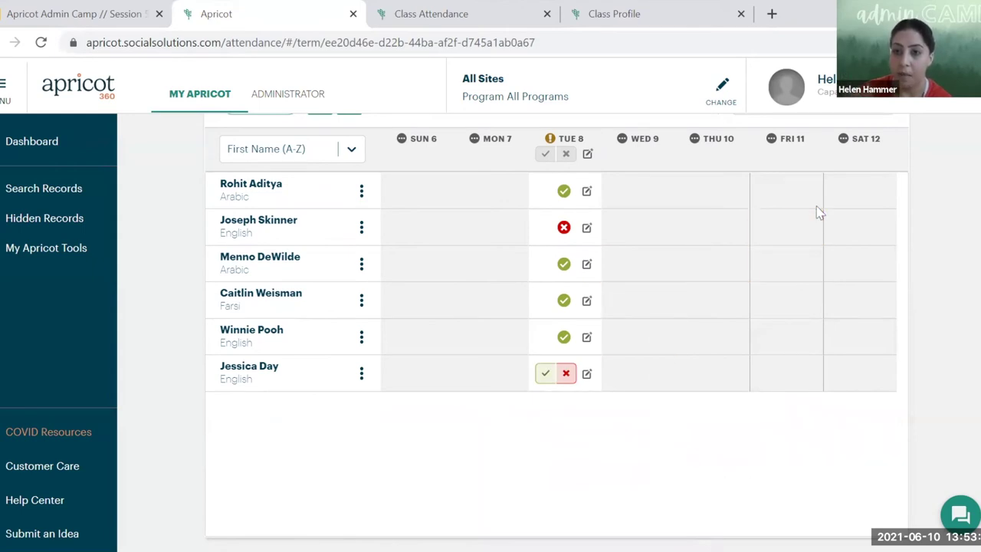
- Review the display and activity options in the Attendance Note Settings, switching attendance tagging off and back on
scroll(907, 221, up, 3)
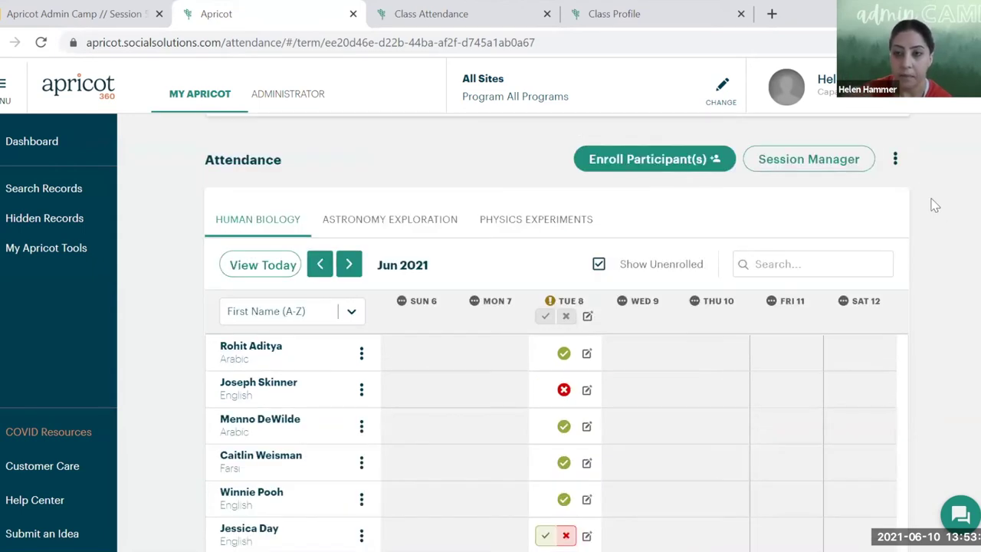
click(895, 159)
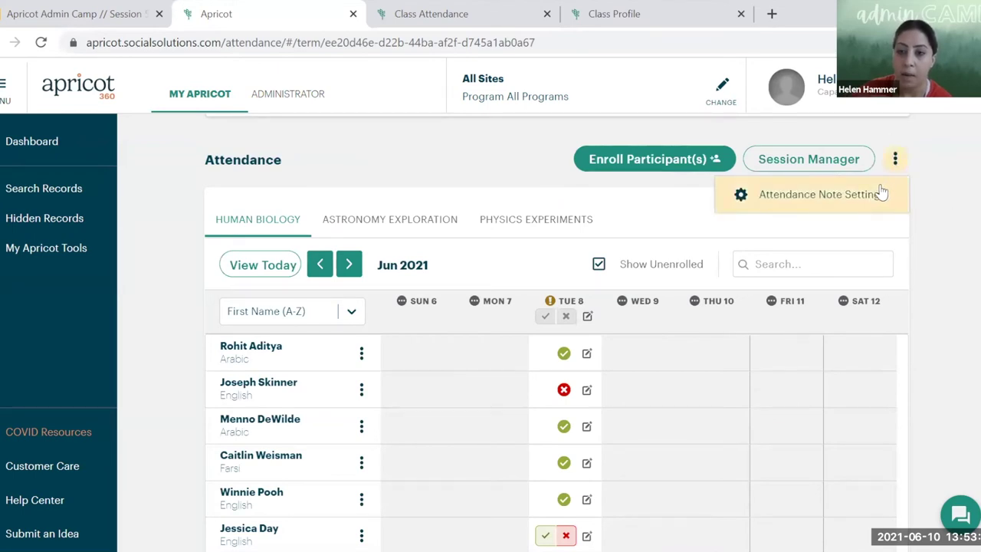
click(881, 192)
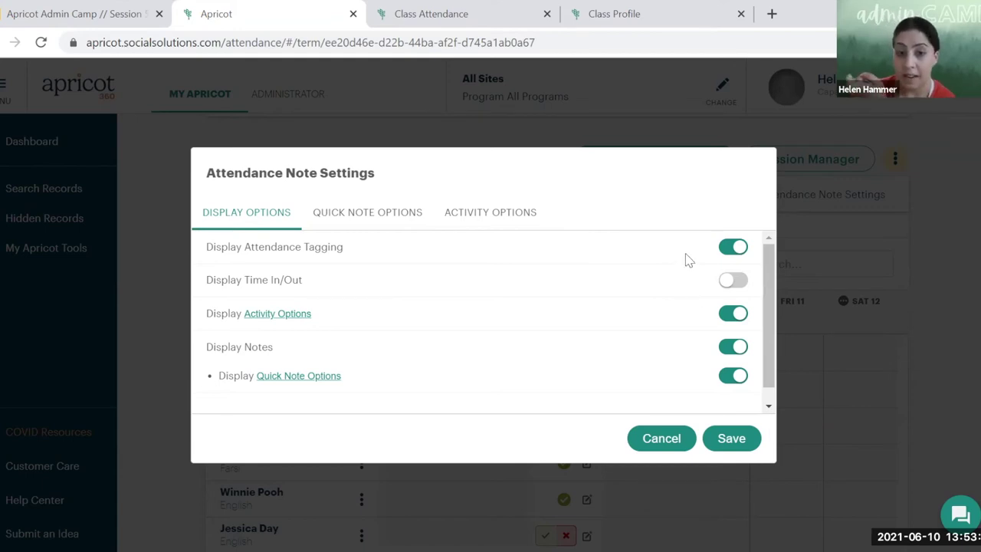
click(733, 255)
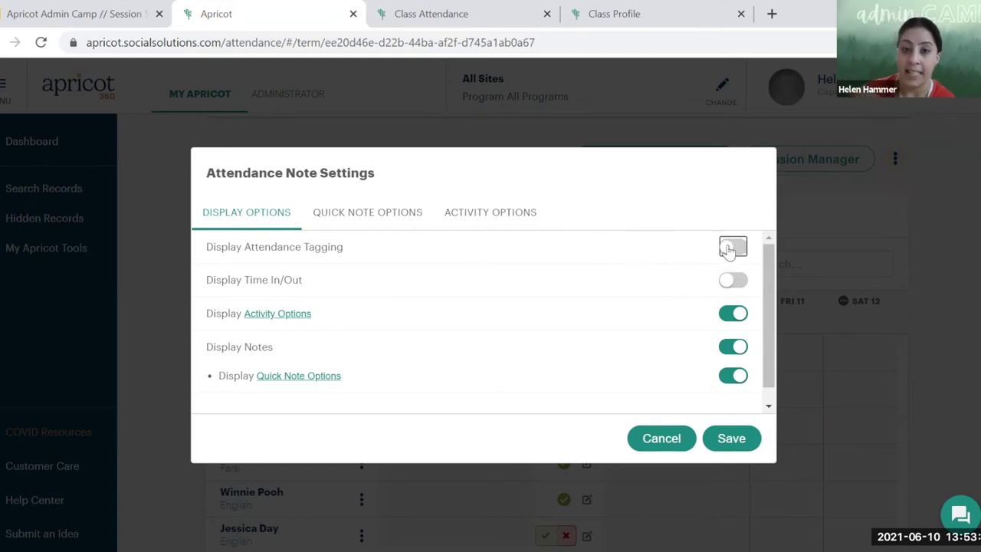
click(735, 256)
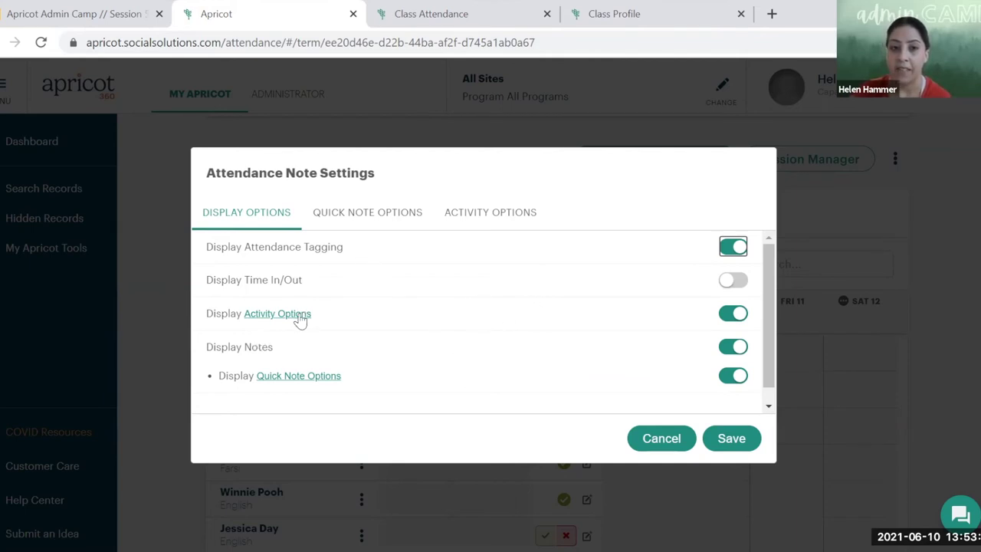
click(502, 218)
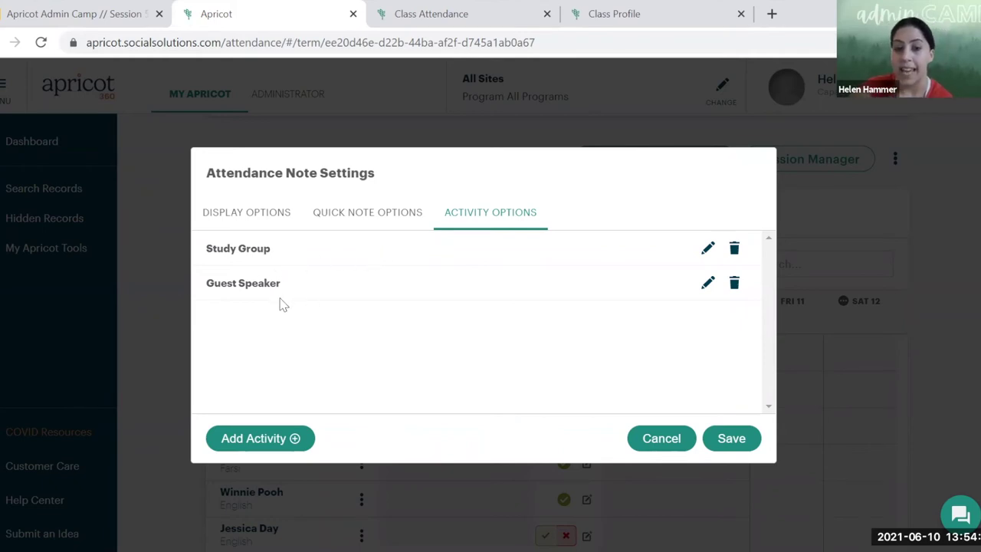
- Add an activity option named Science Experiment in the Attendance Note Settings
click(284, 443)
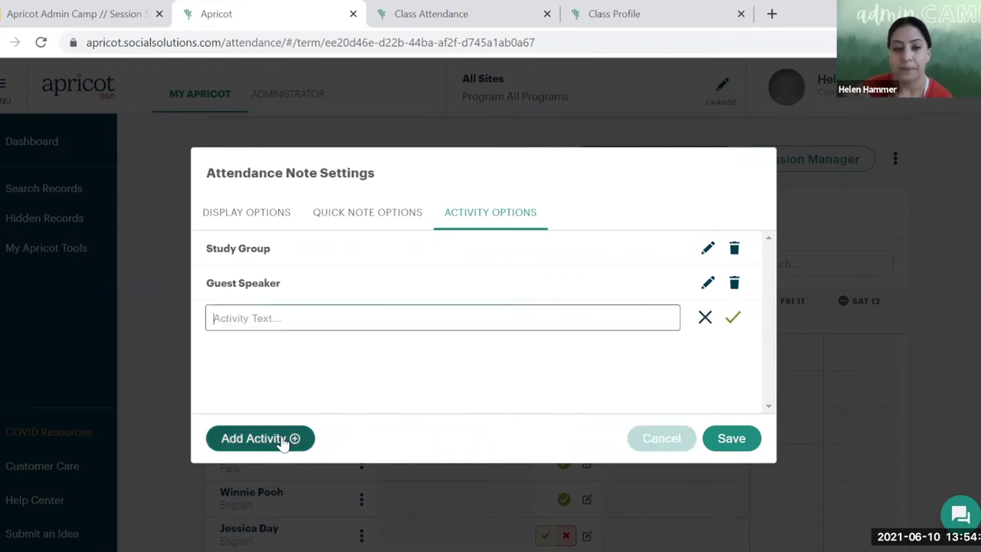
click(355, 317)
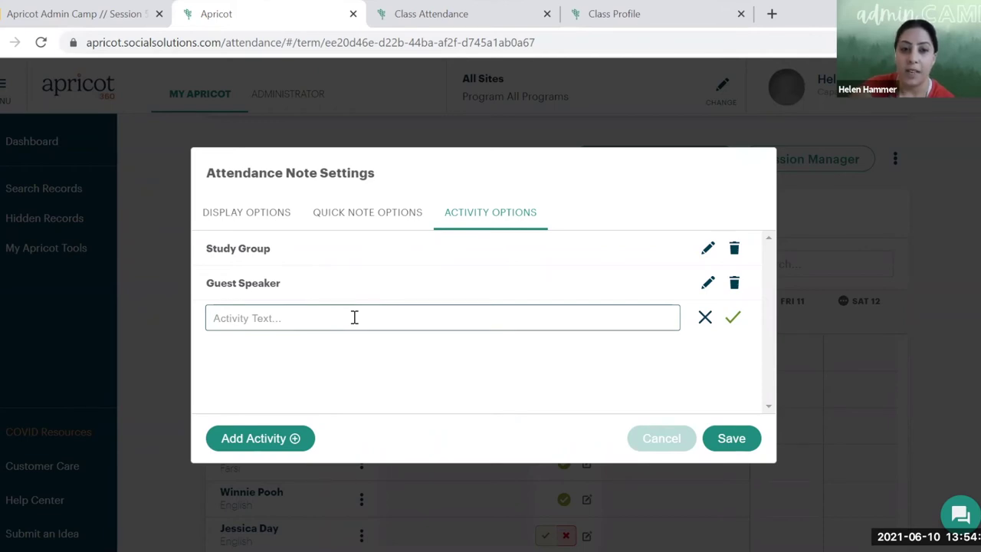
text(Science Experiment)
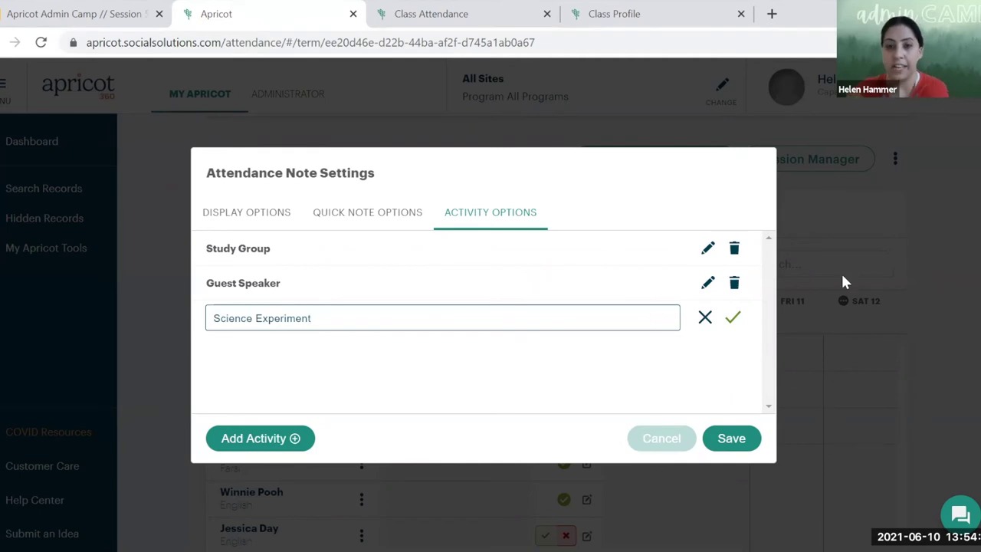
click(732, 317)
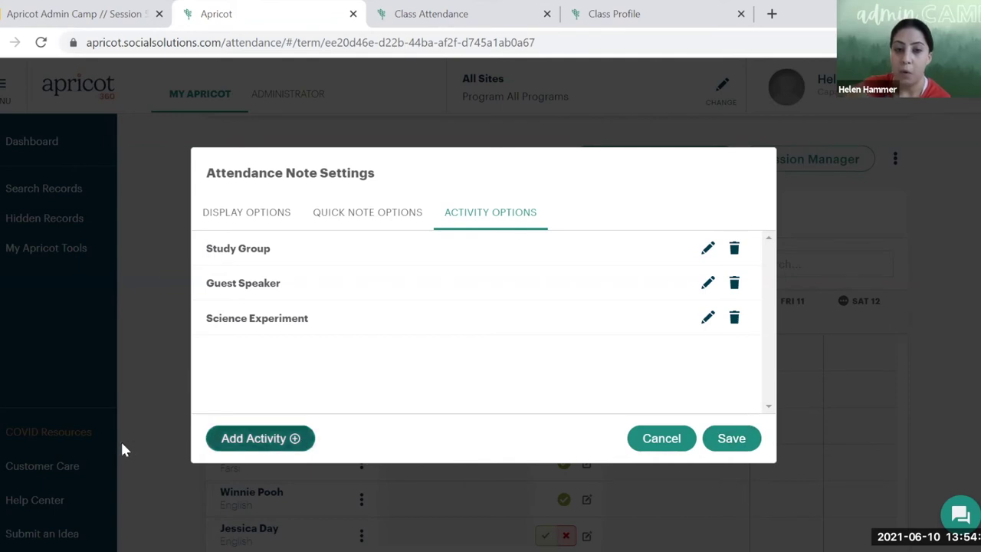
- Add the quick note option "Participant was engaged" and save the Attendance Note Settings
click(396, 214)
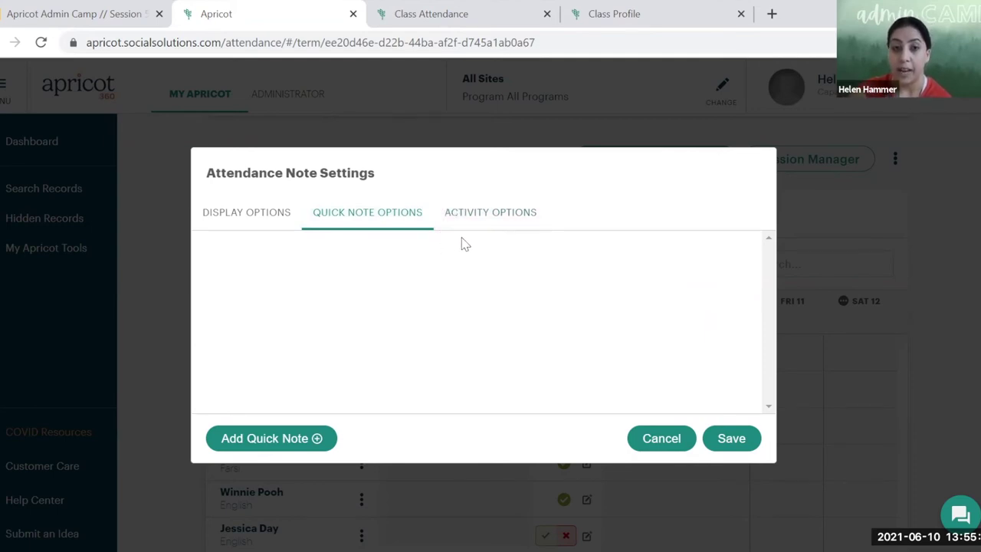
click(269, 436)
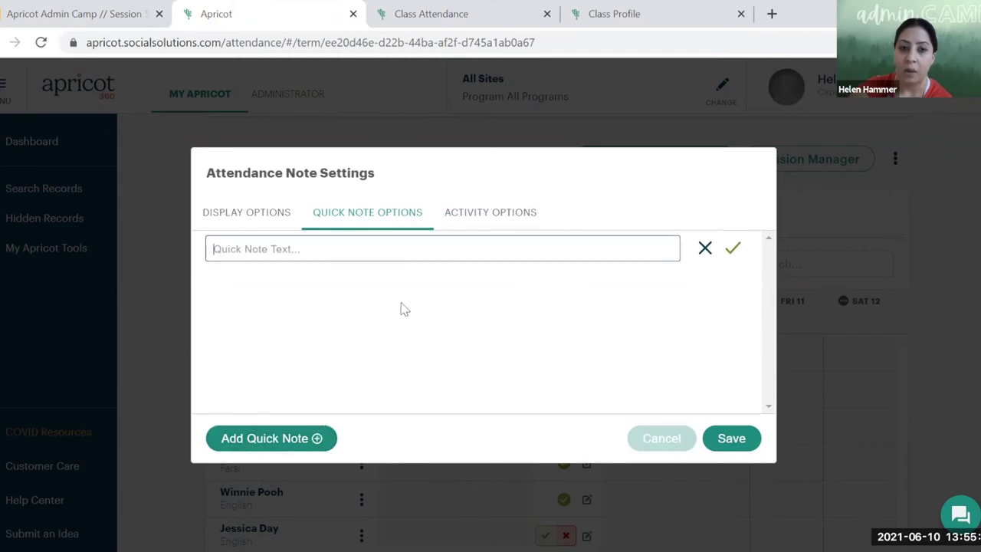
click(401, 259)
text(Participant was engaged)
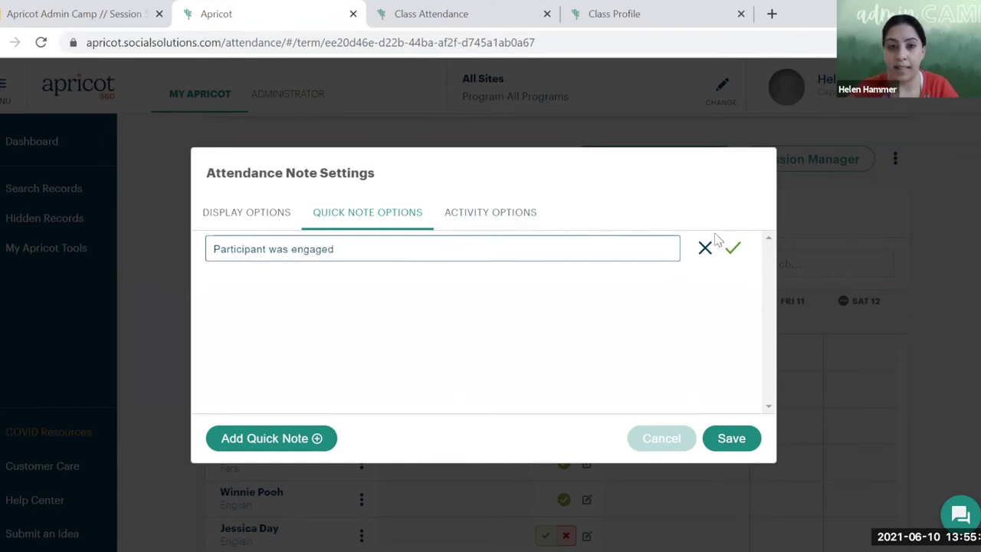
click(734, 247)
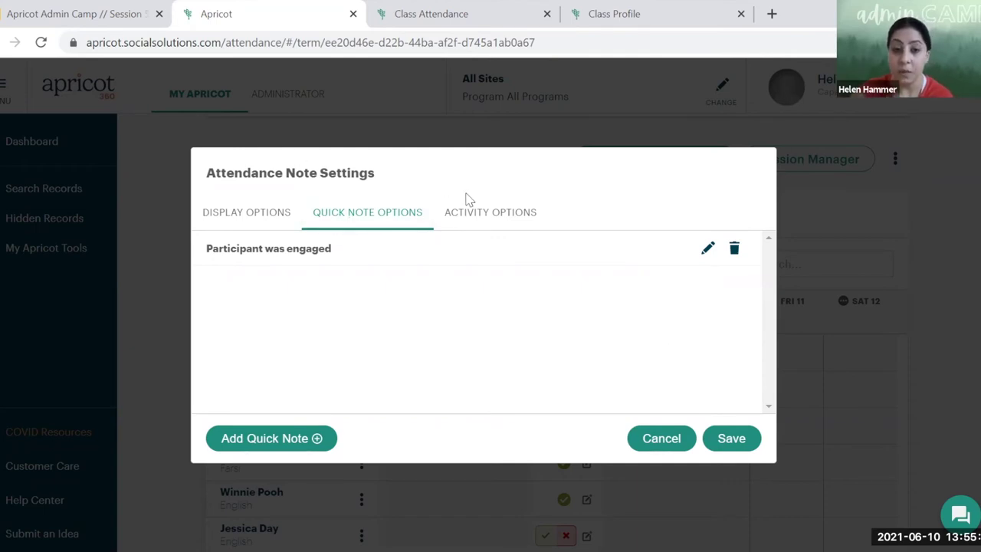
click(277, 230)
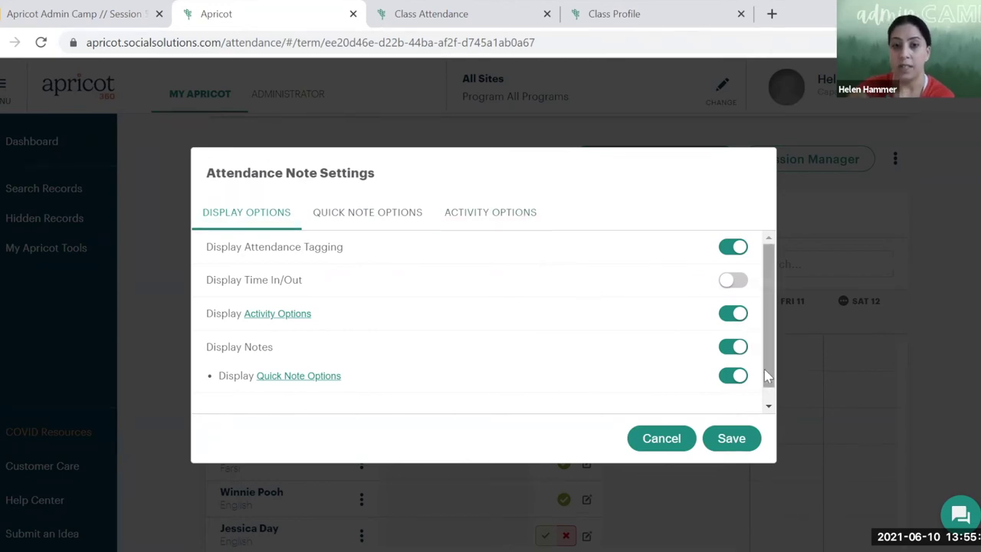
click(734, 435)
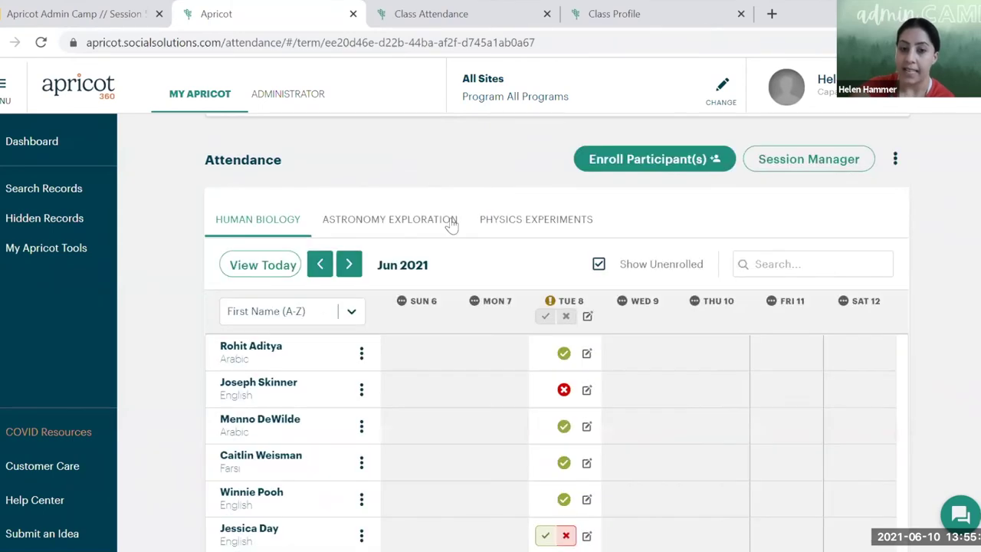
- Check the first participant's attendance note fields for Tuesday, June 8 in Human Biology, and mark all participants present for that day
click(586, 354)
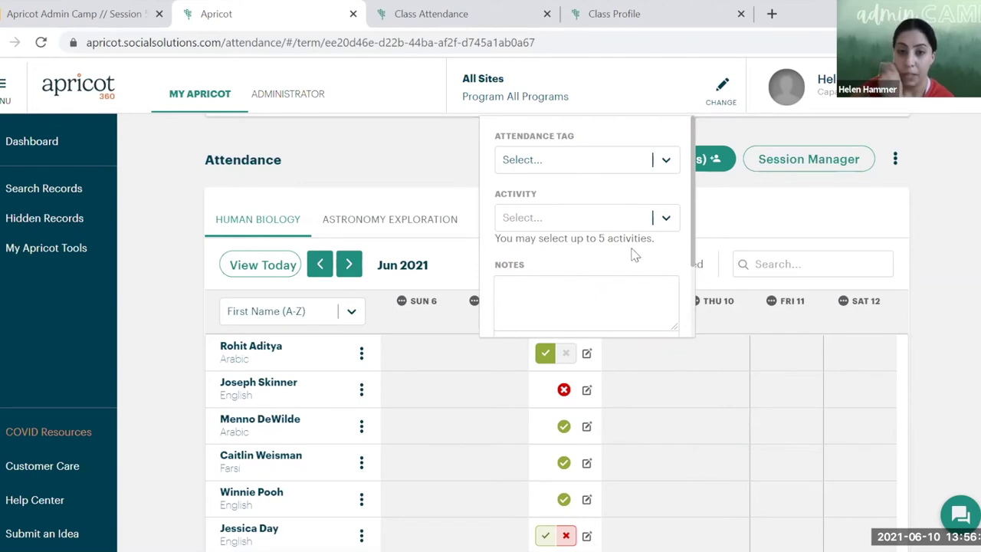
click(706, 328)
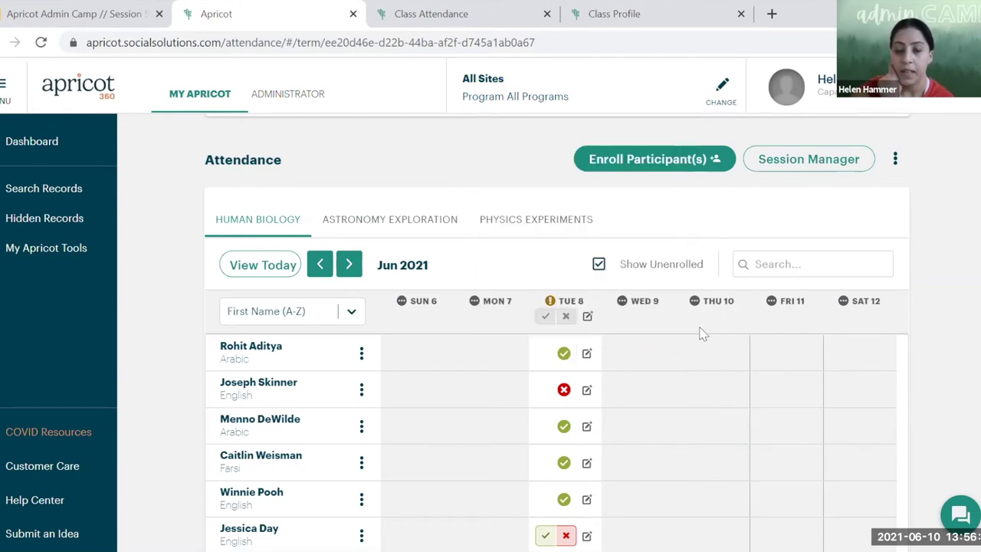
scroll(564, 203, down, 1)
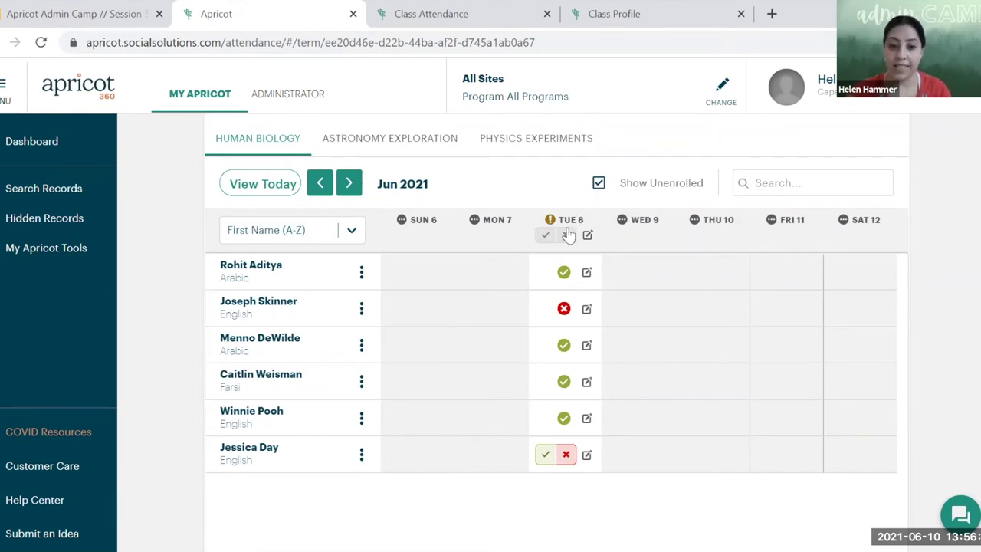
mouse_move(578, 263)
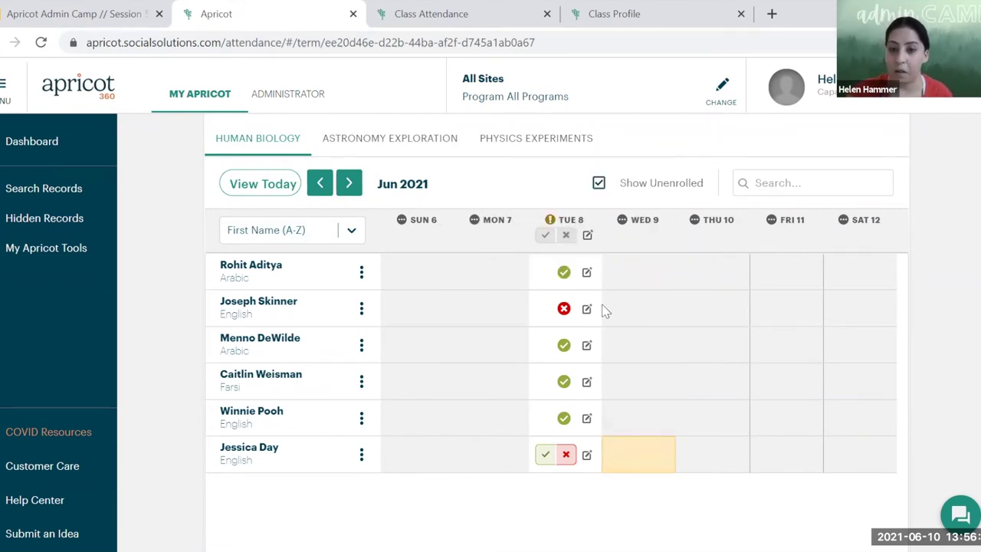
mouse_move(587, 347)
mouse_move(587, 309)
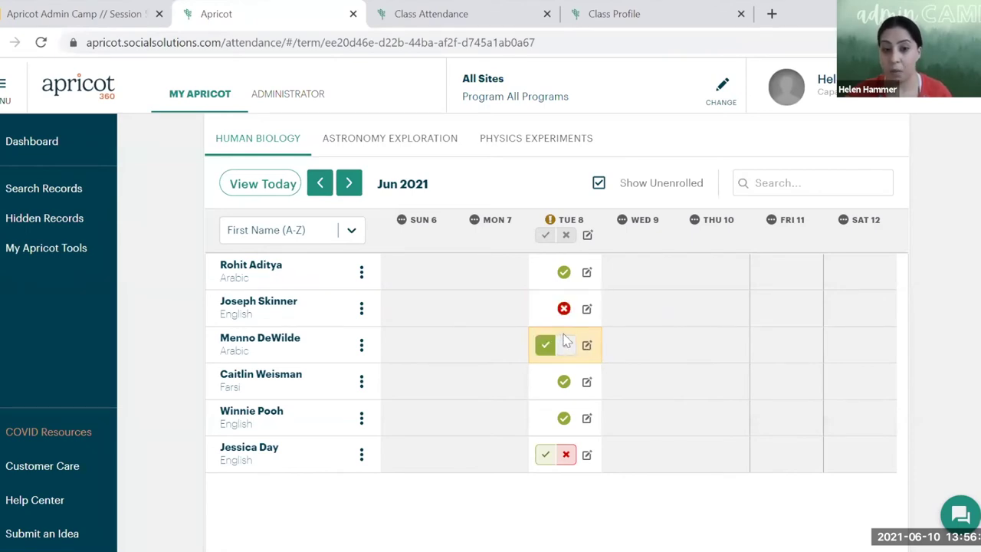
click(546, 236)
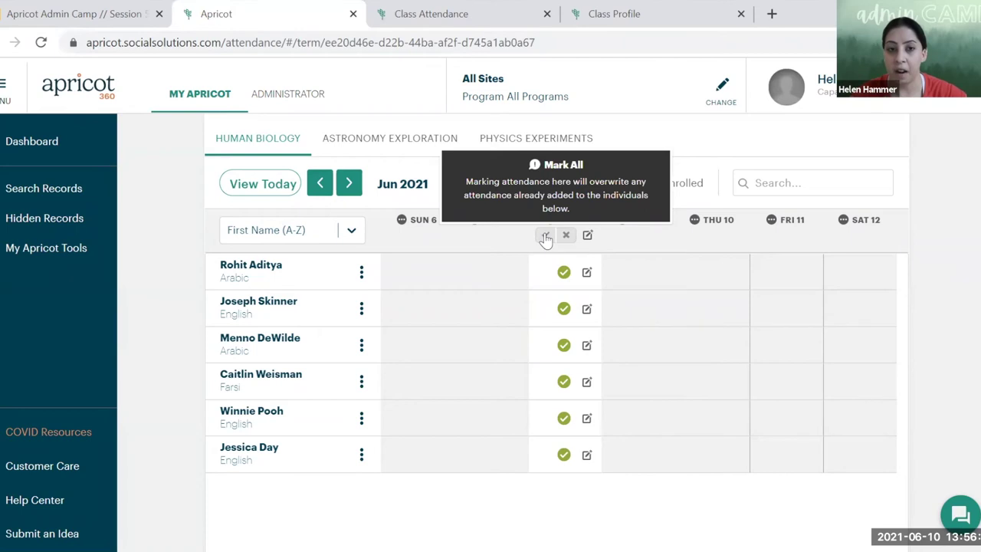
- Review the term's sessions in the Session Manager, open the Human Biology name for editing, and cancel without changing anything
scroll(706, 202, up, 2)
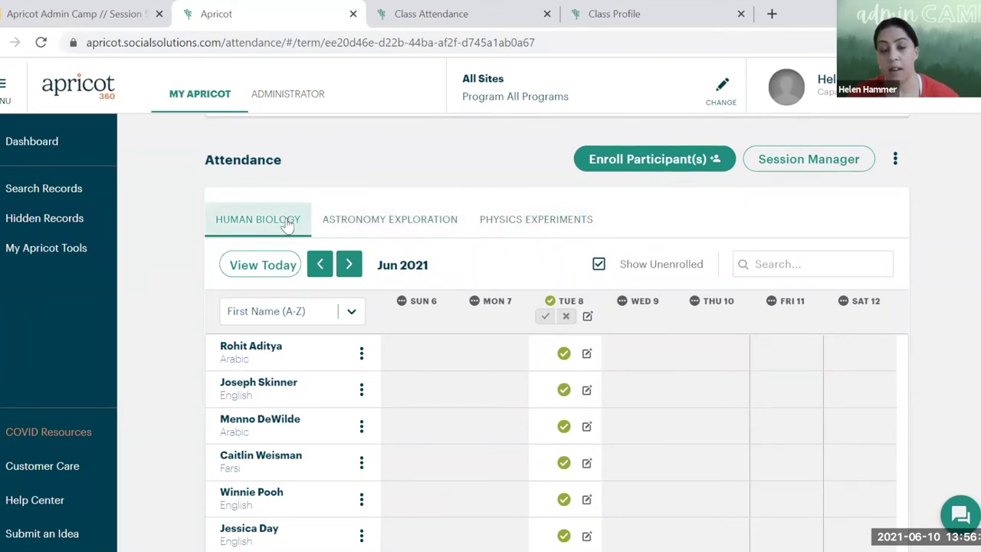
scroll(306, 231, up, 2)
scroll(306, 232, down, 1)
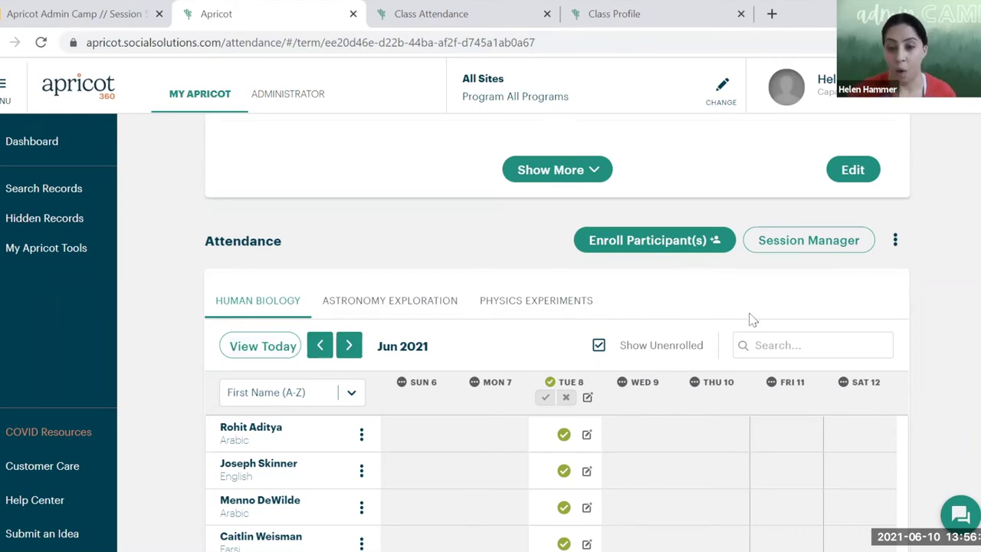
click(816, 238)
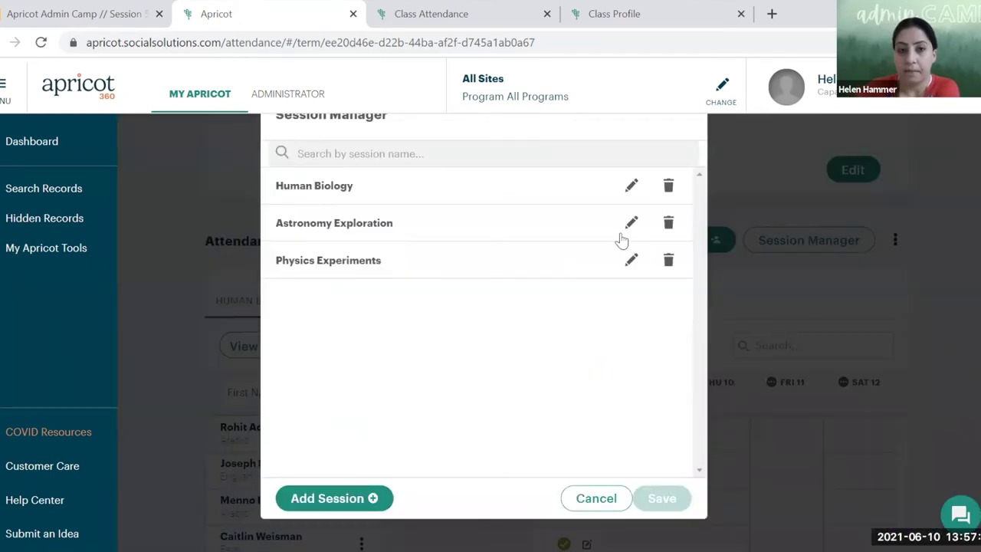
click(634, 188)
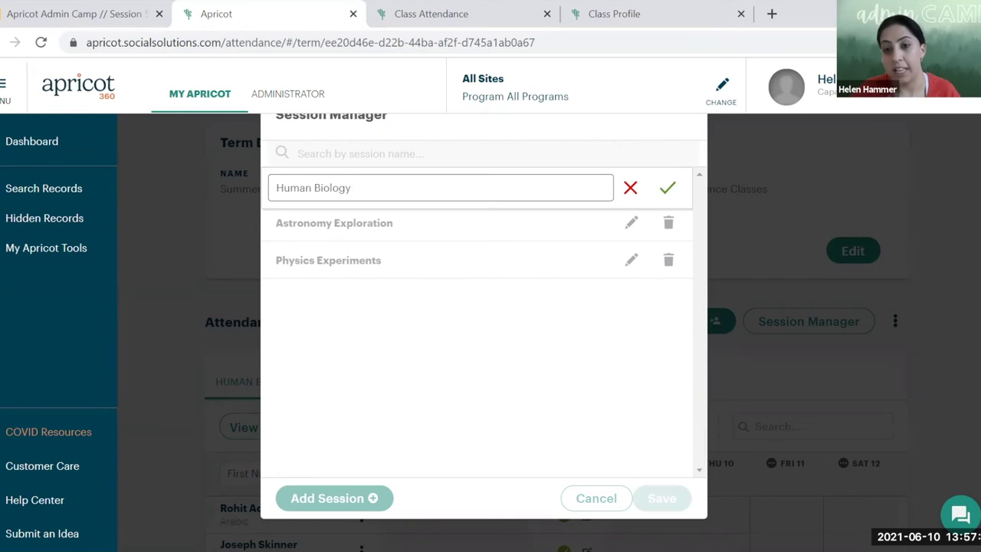
scroll(904, 311, up, 1)
scroll(903, 307, down, 4)
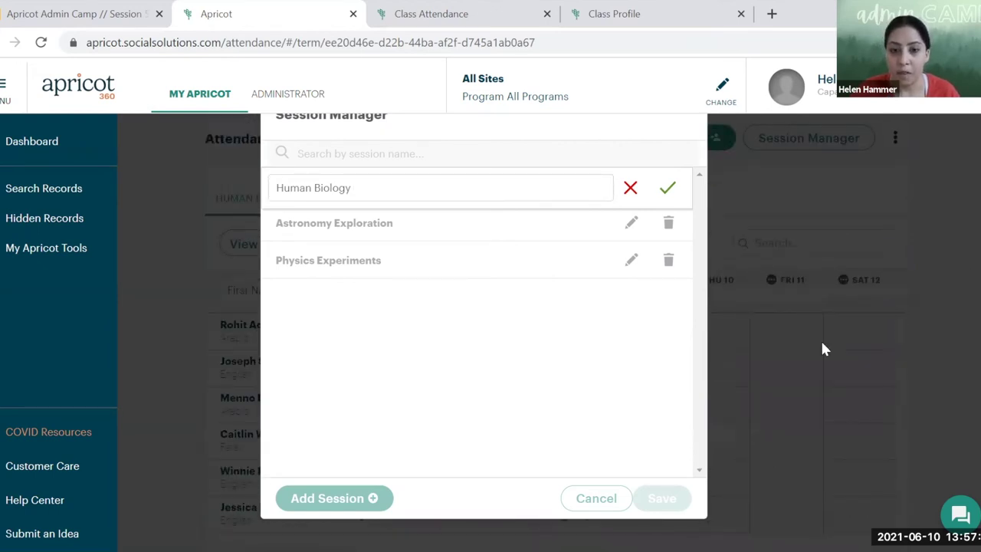
scroll(567, 429, up, 3)
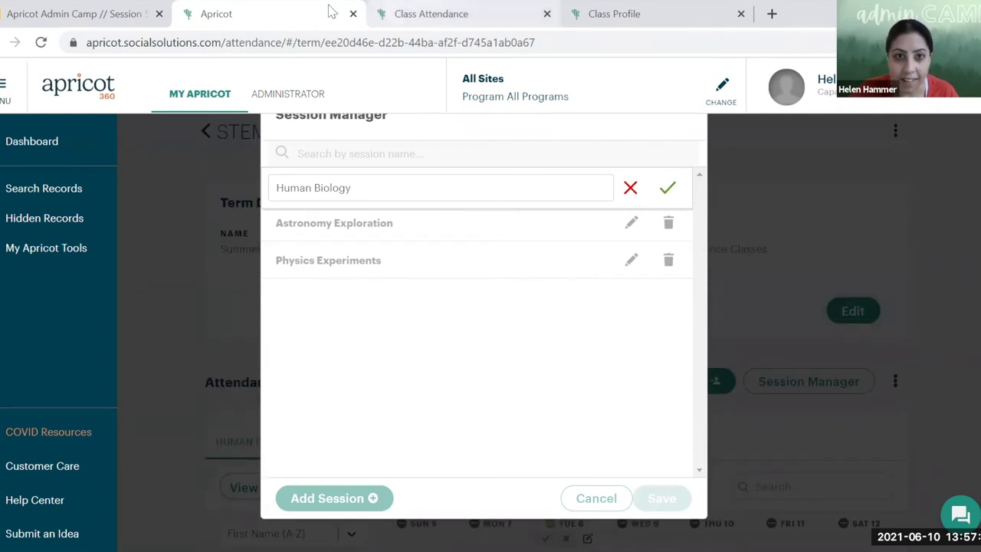
drag(418, 513, 638, 434)
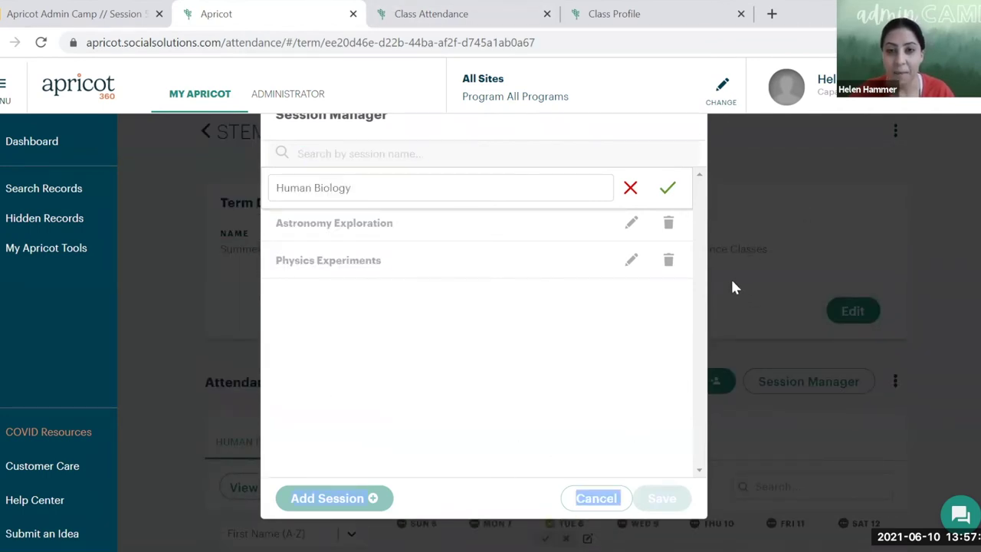
click(624, 193)
drag(707, 160, 642, 335)
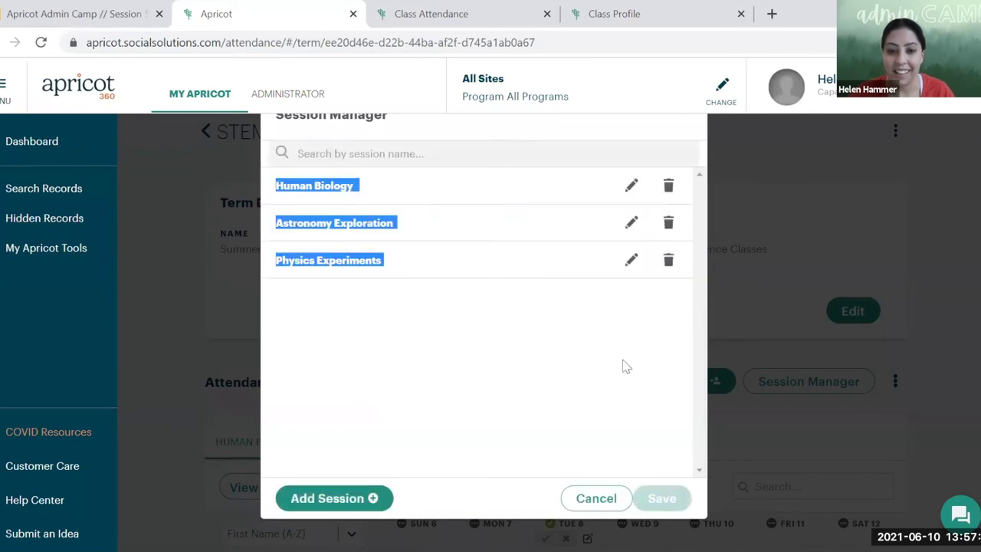
click(587, 504)
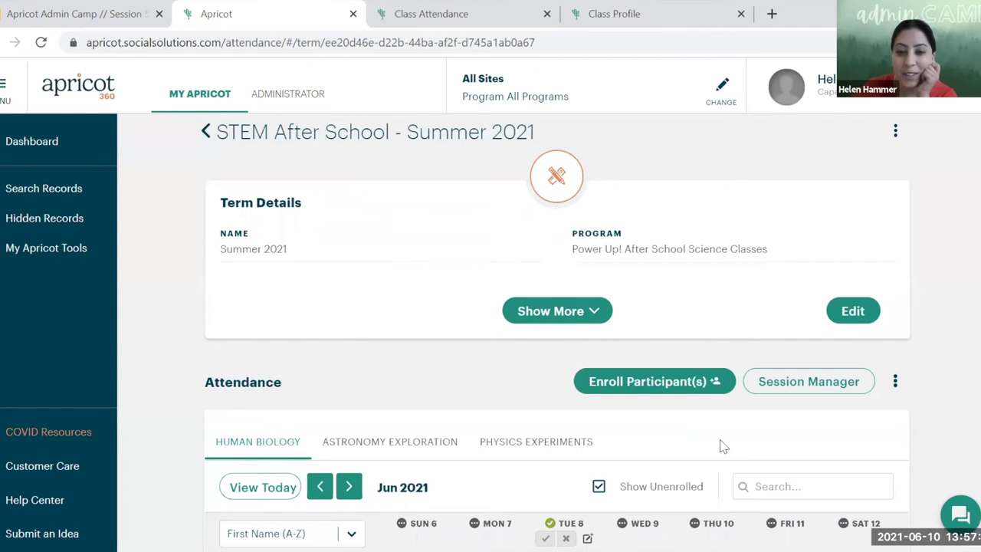
- Look at the attendance grids of the Astronomy Exploration and Physics Experiments sessions and return to Human Biology
scroll(734, 414, down, 5)
scroll(326, 122, up, 3)
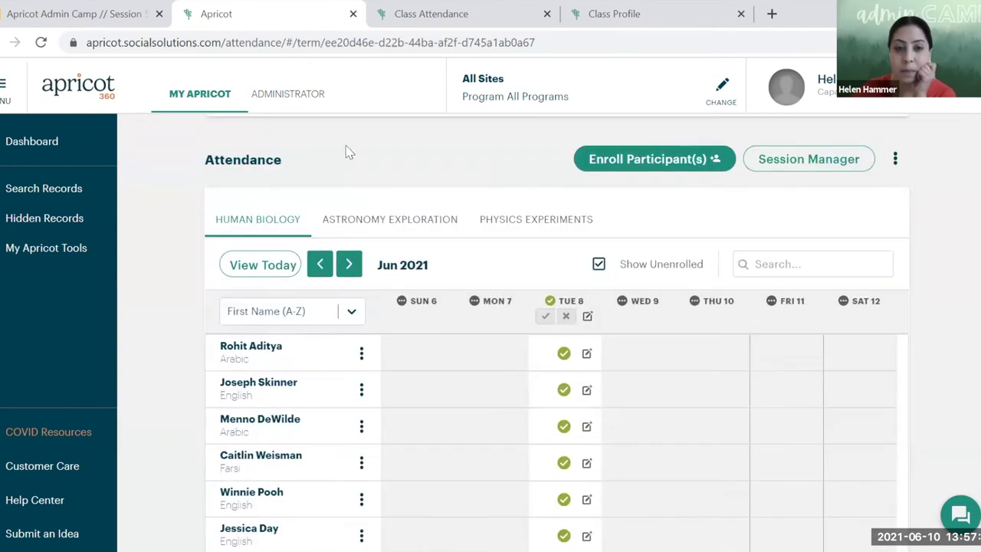
click(341, 228)
click(550, 218)
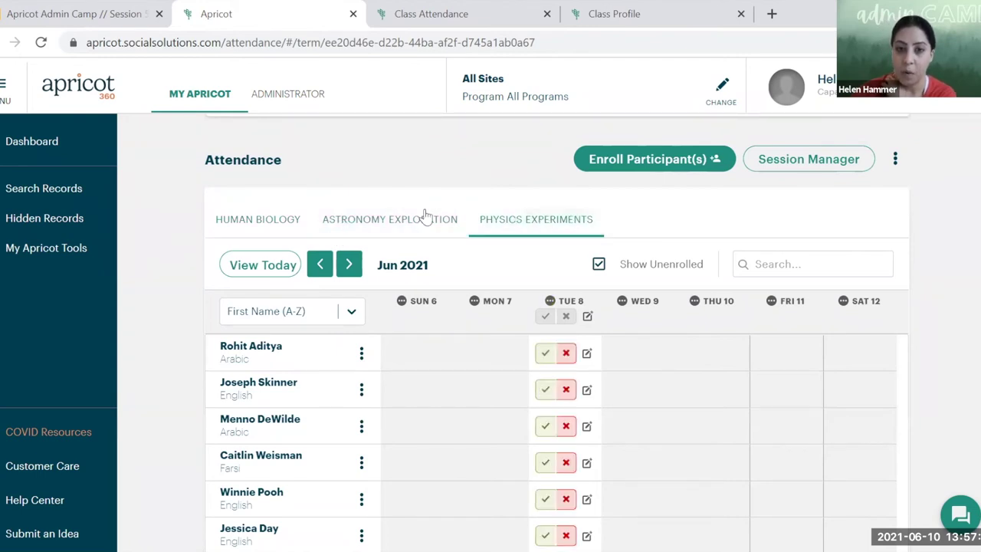
click(297, 226)
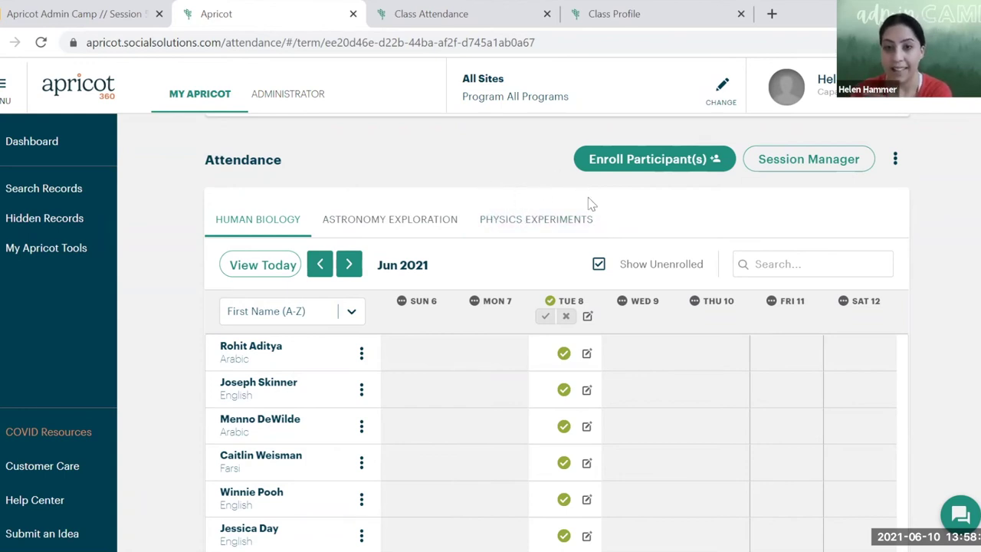
- View the first participant's record in a new browser tab, glance at the Class Attendance form design, and return to the term's attendance grid
scroll(684, 245, down, 2)
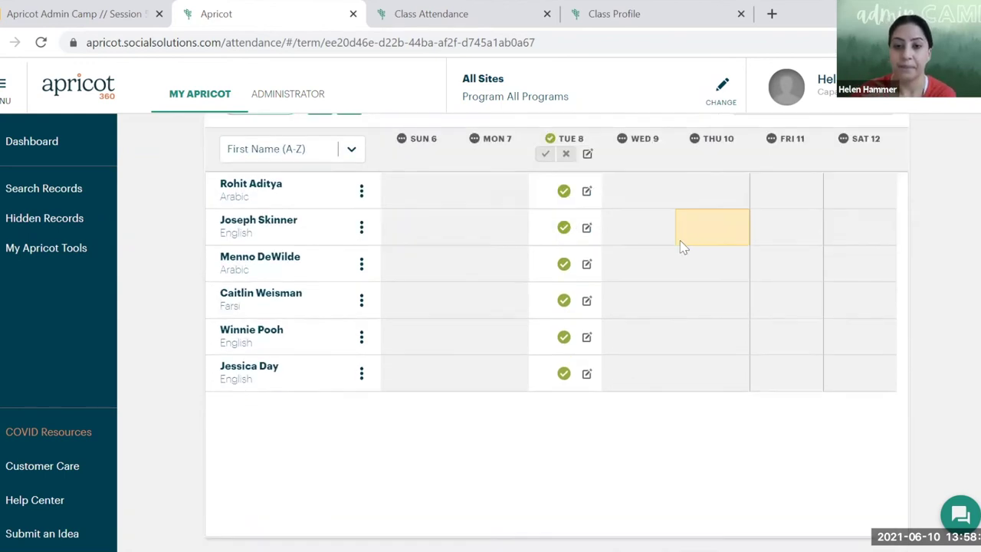
click(362, 193)
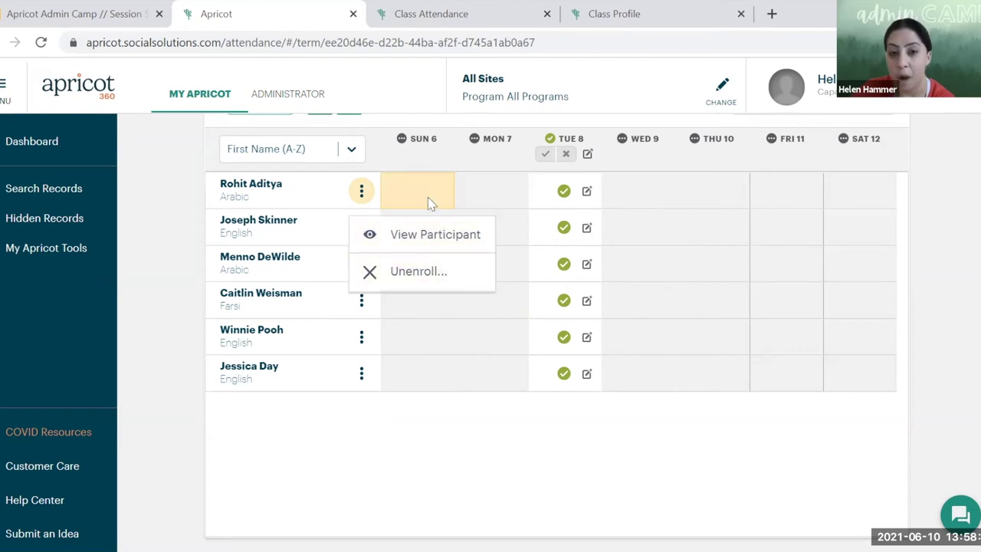
right_click(433, 236)
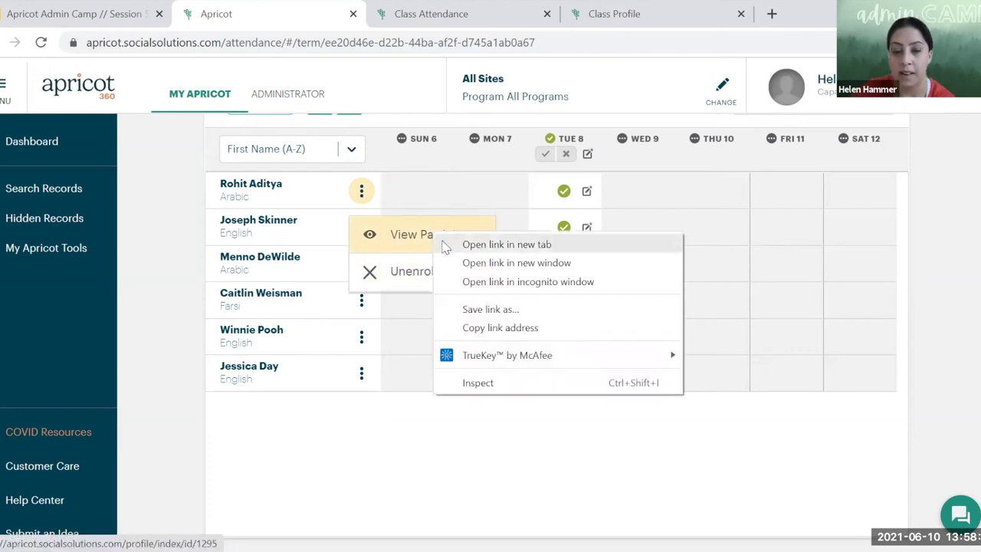
click(447, 244)
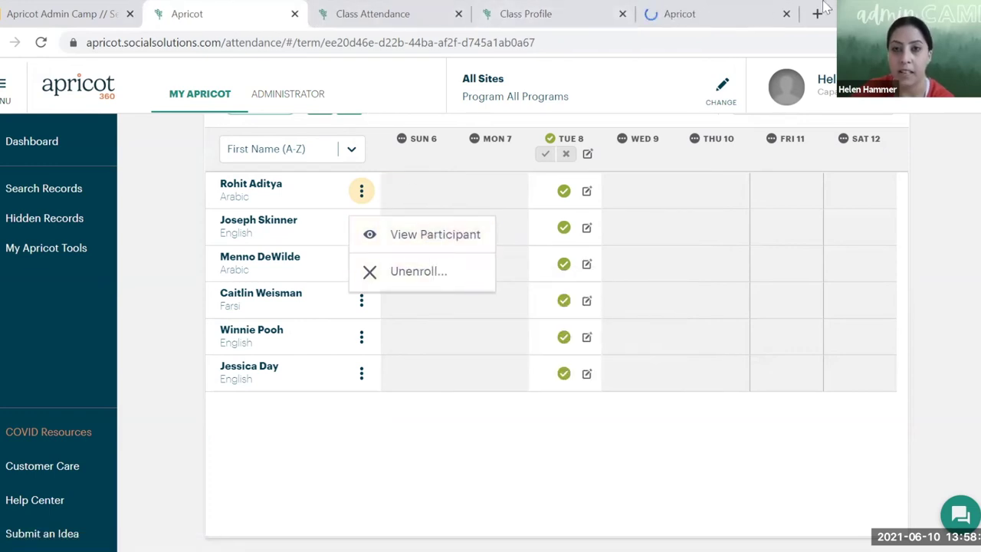
click(708, 13)
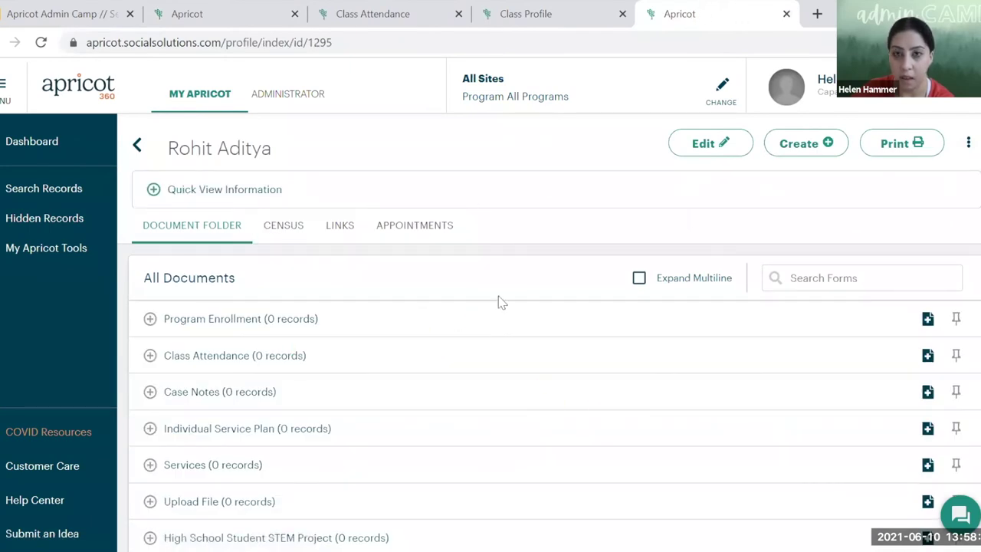
click(431, 10)
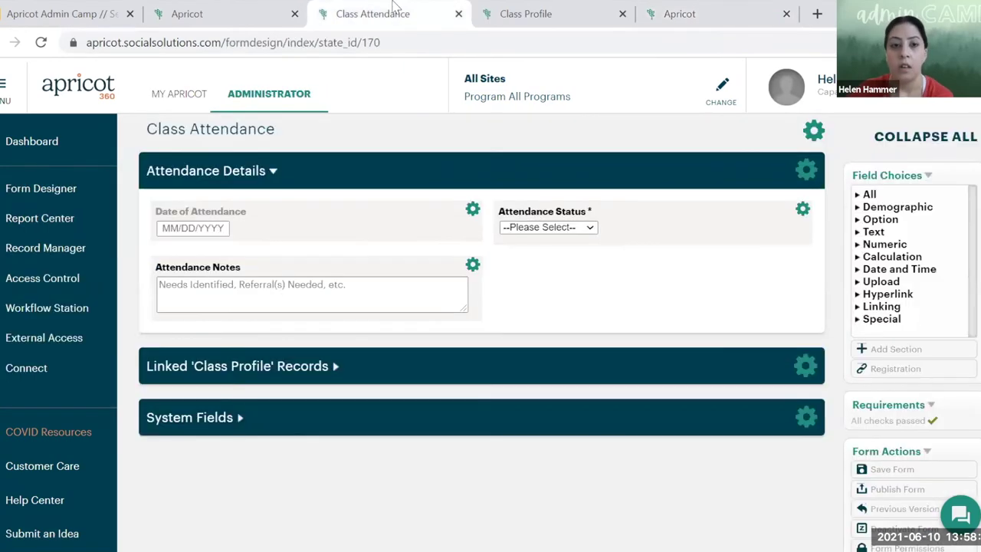
click(222, 14)
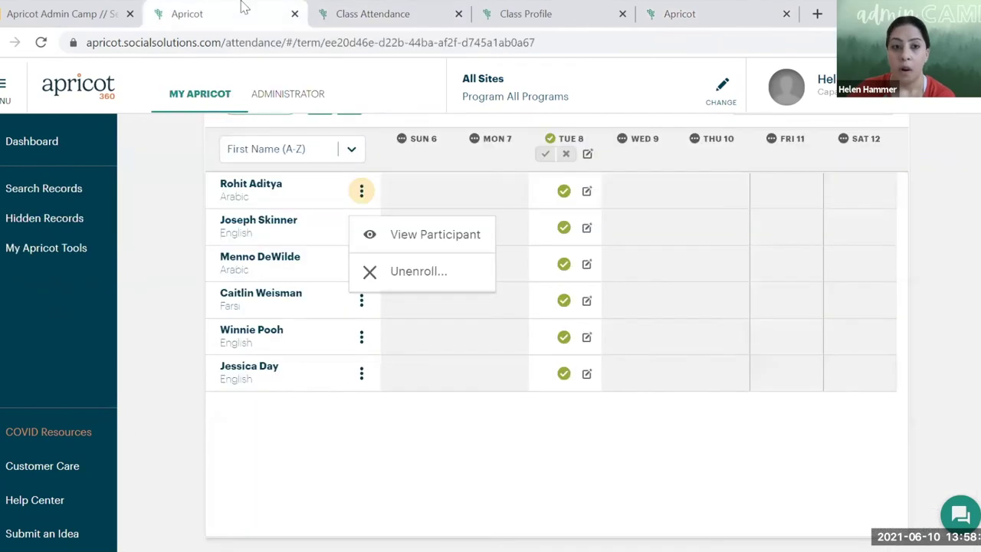
- Unenroll the first participant from the term with Health/Medical Issue as the reason, after looking over the other available reasons
click(419, 273)
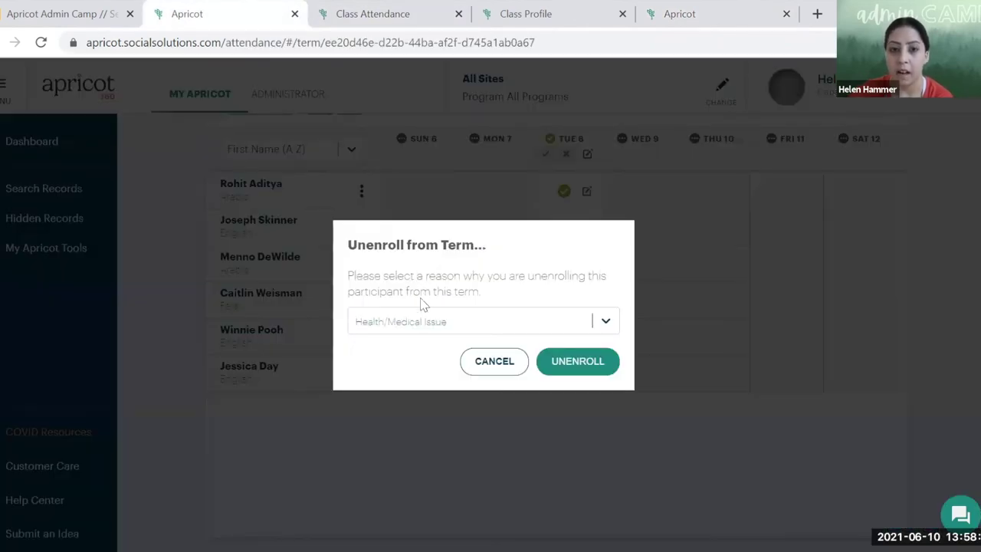
click(438, 319)
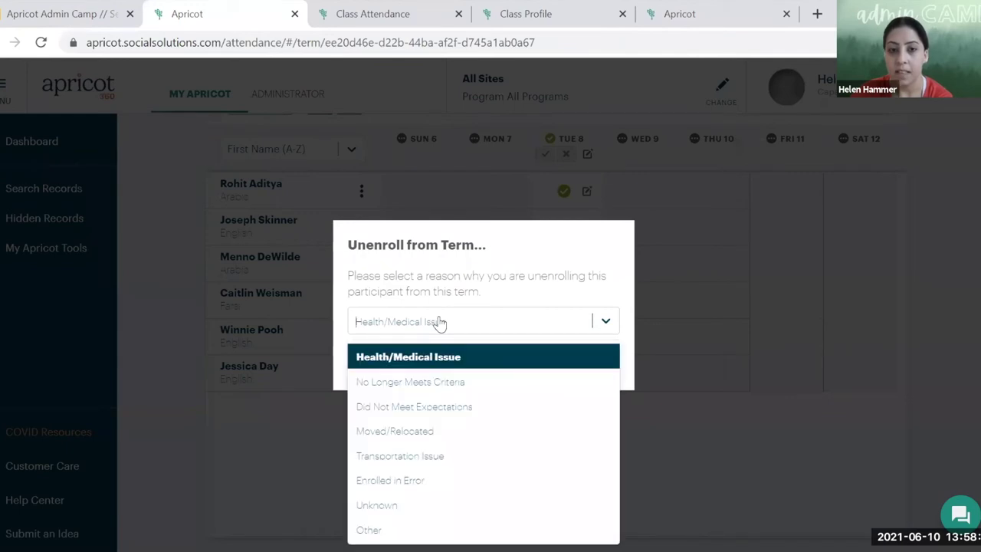
click(442, 306)
drag(439, 245, 463, 245)
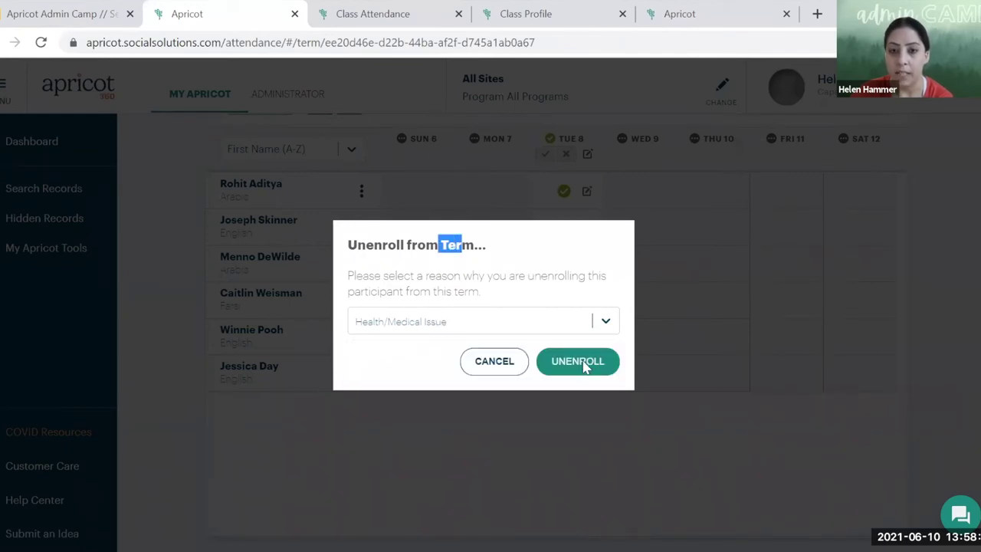
click(605, 320)
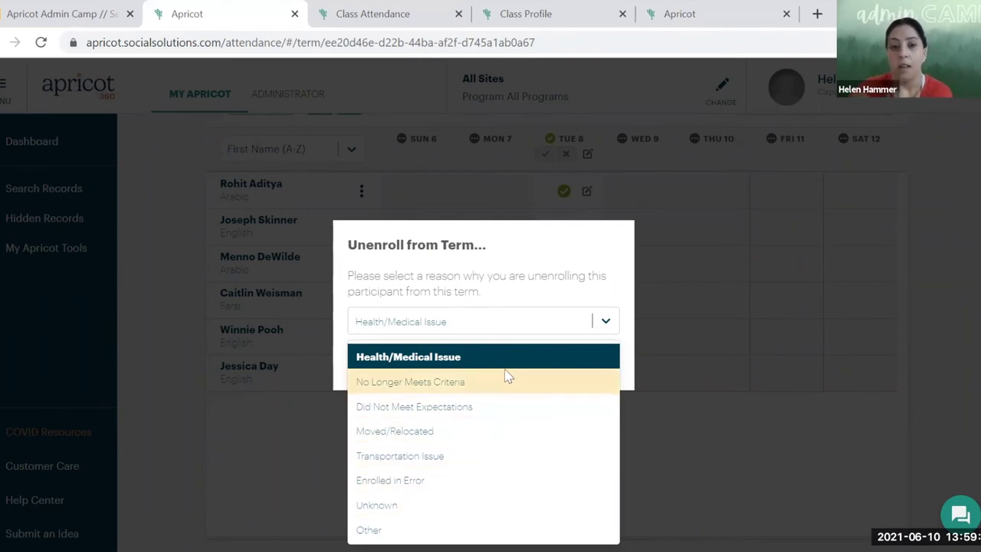
click(534, 281)
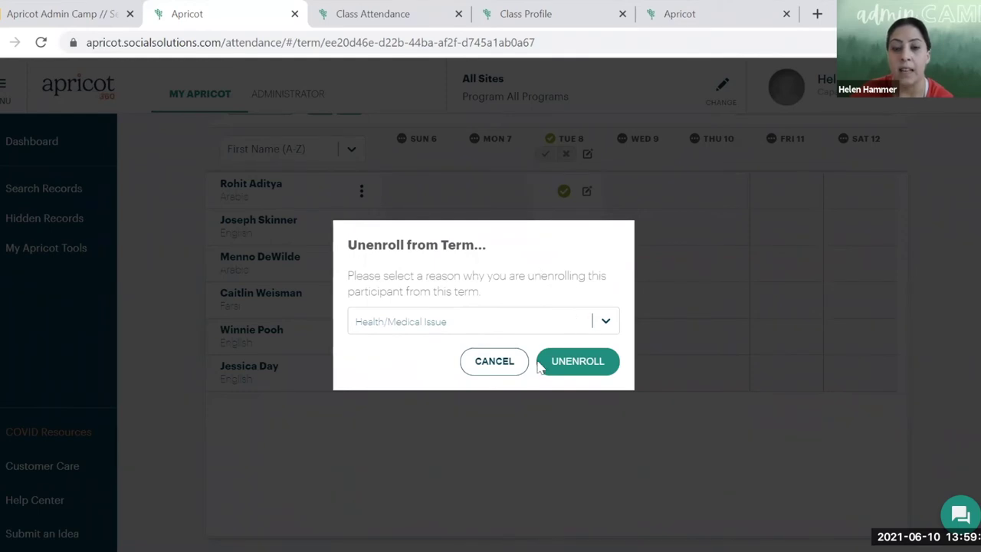
click(578, 361)
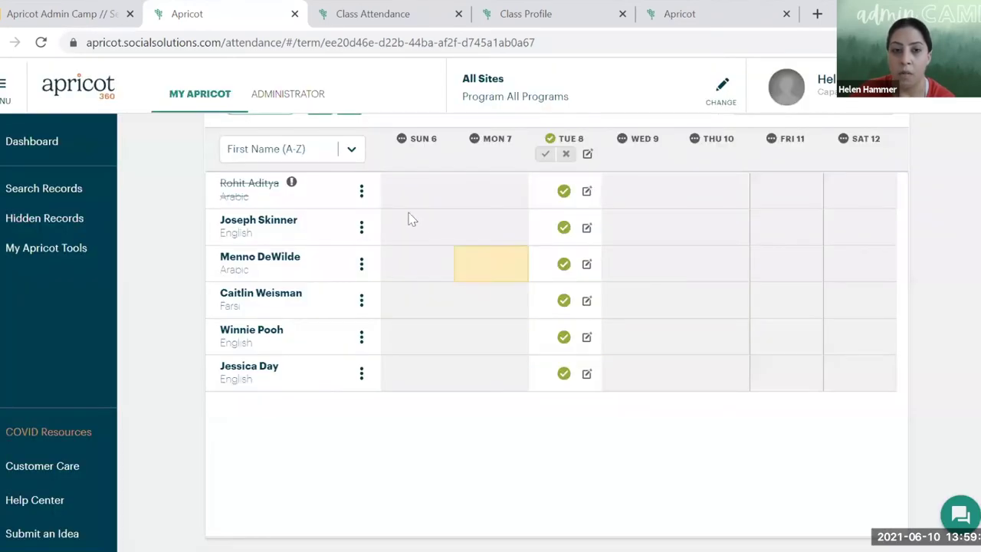
- Check the unenrollment details for the first participant in the term's attendance grid
mouse_move(292, 183)
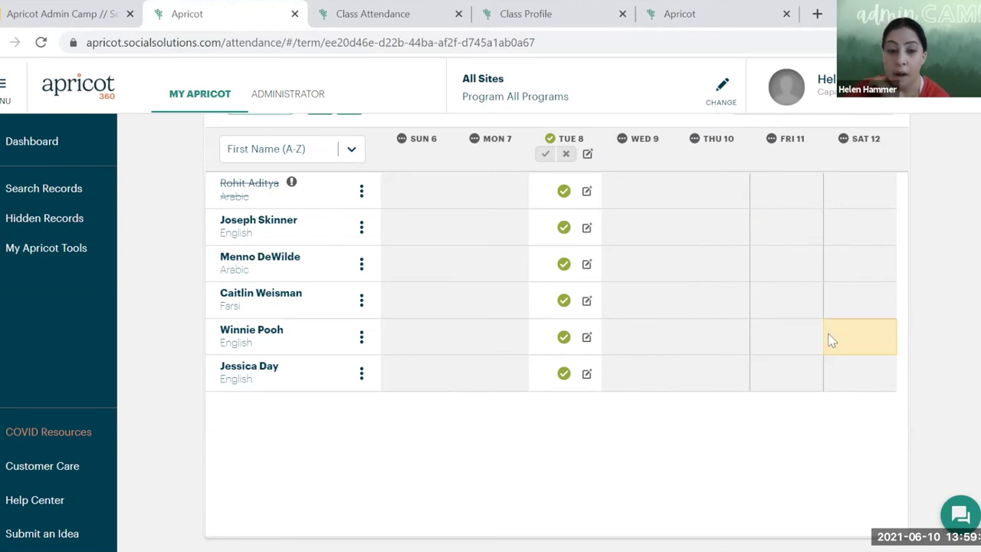
scroll(664, 286, up, 2)
scroll(648, 275, down, 1)
scroll(647, 276, down, 2)
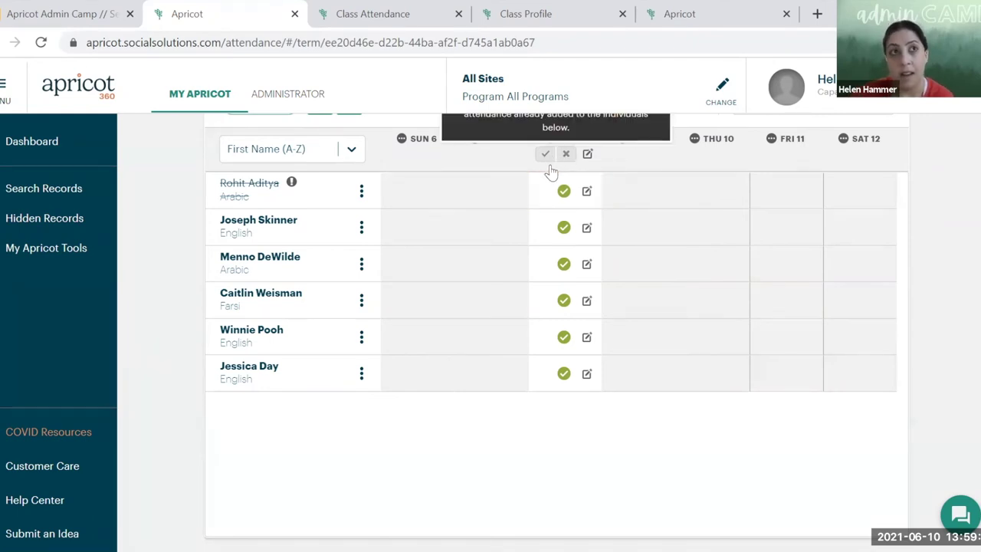
mouse_move(285, 203)
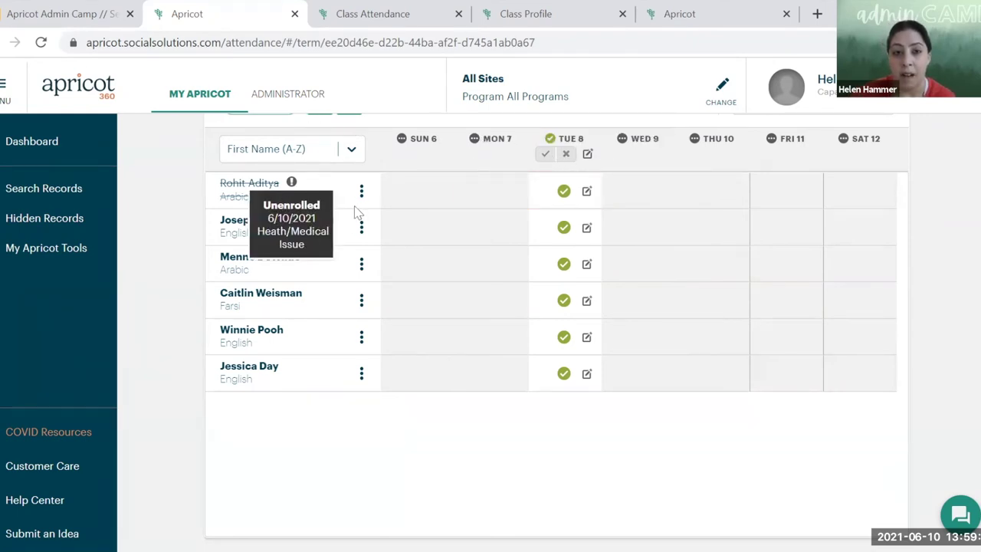
- View the second participant's record and go back to the Classes & Terms list
click(361, 225)
click(443, 268)
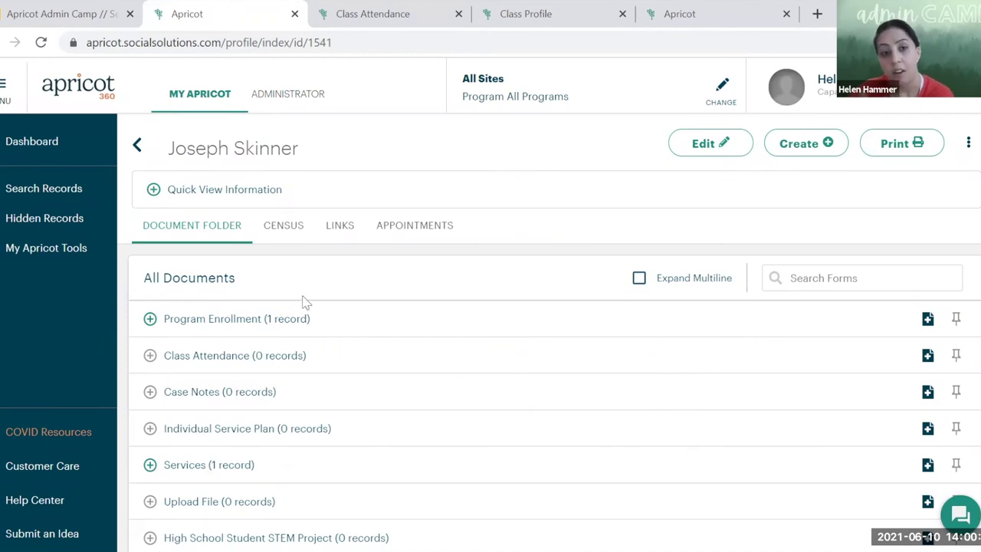
click(139, 146)
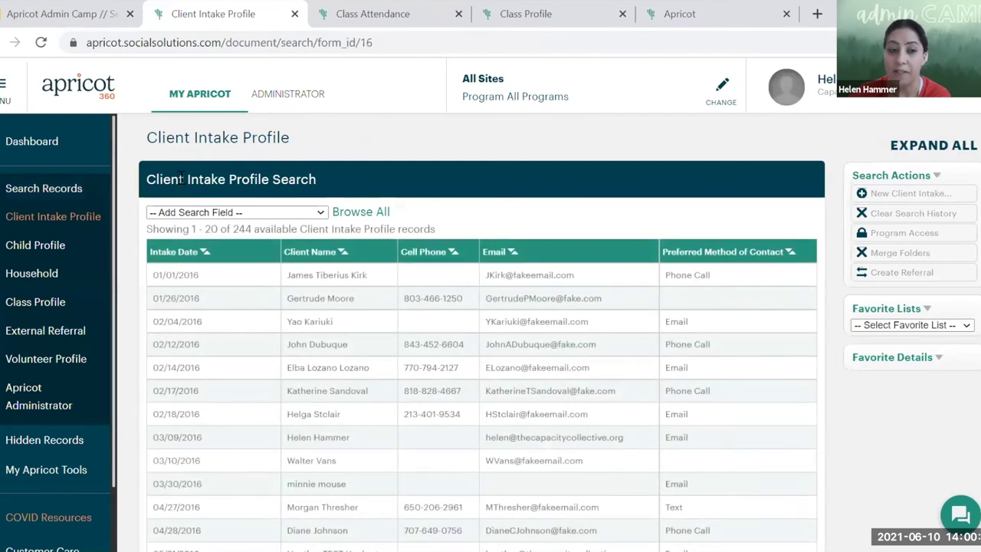
click(157, 119)
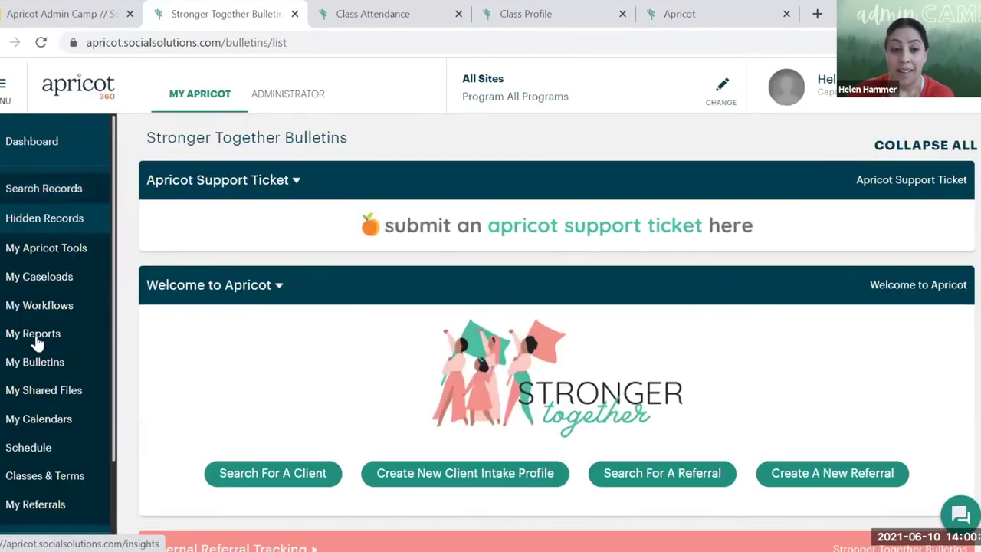
click(68, 476)
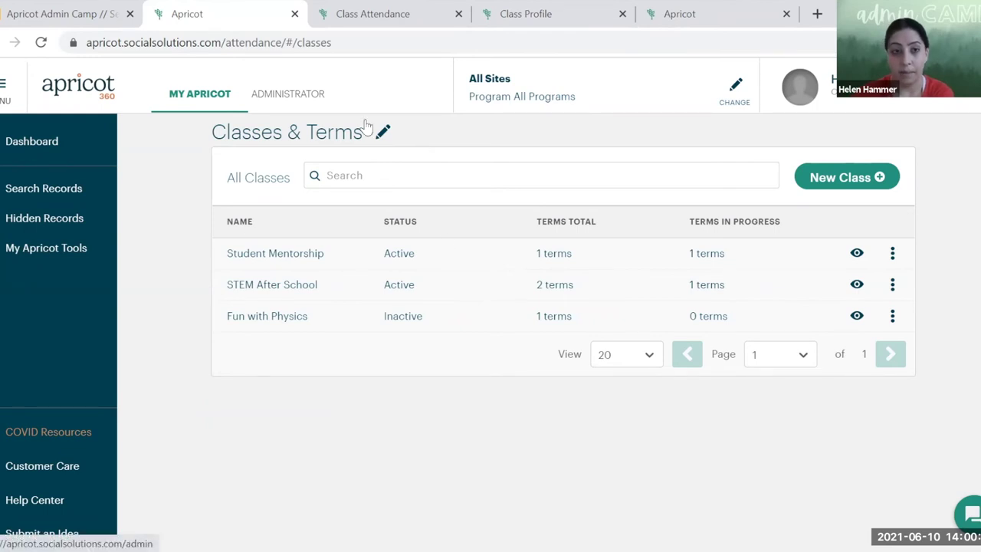
- Open the 2021 STEM After School Attendance report from the administrator's Stronger Together Reports category for editing
click(252, 96)
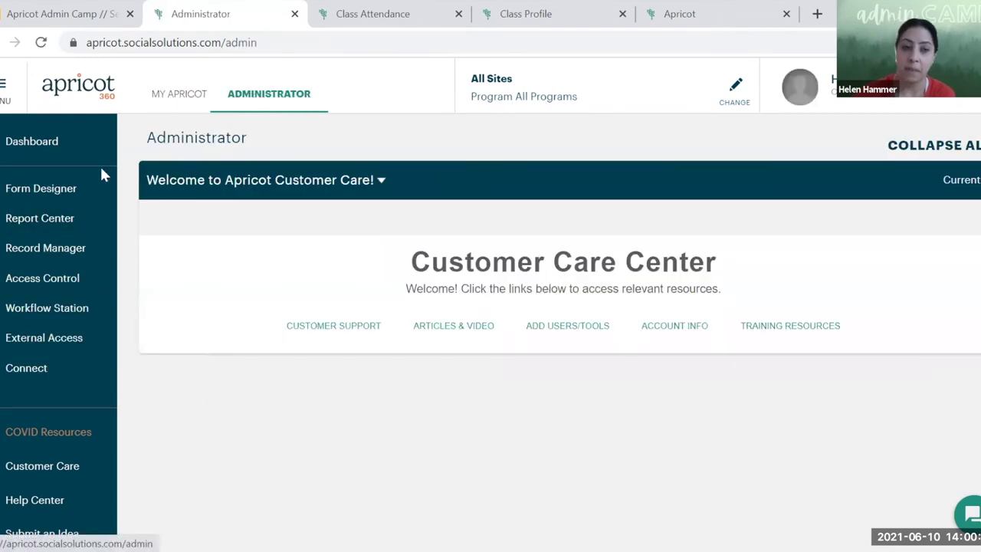
click(70, 228)
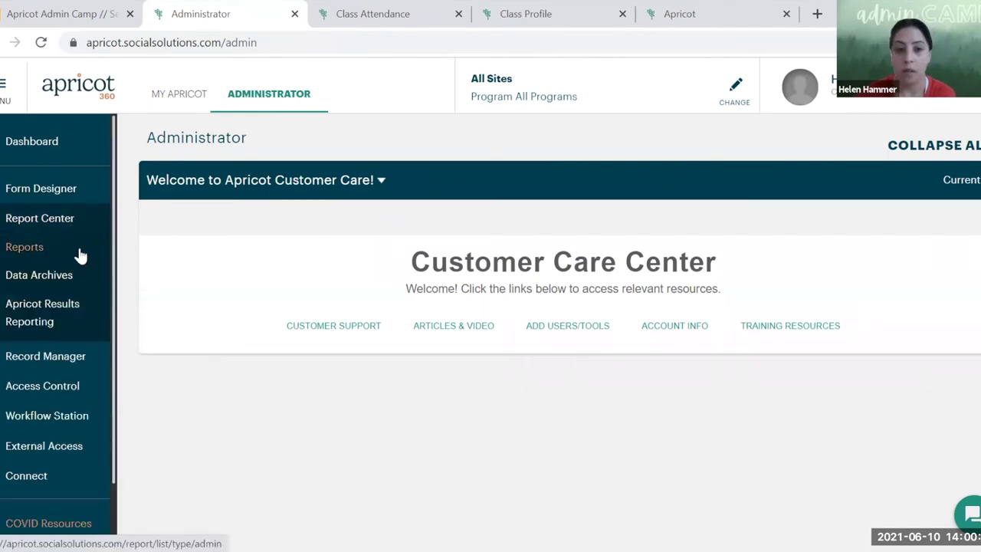
click(80, 255)
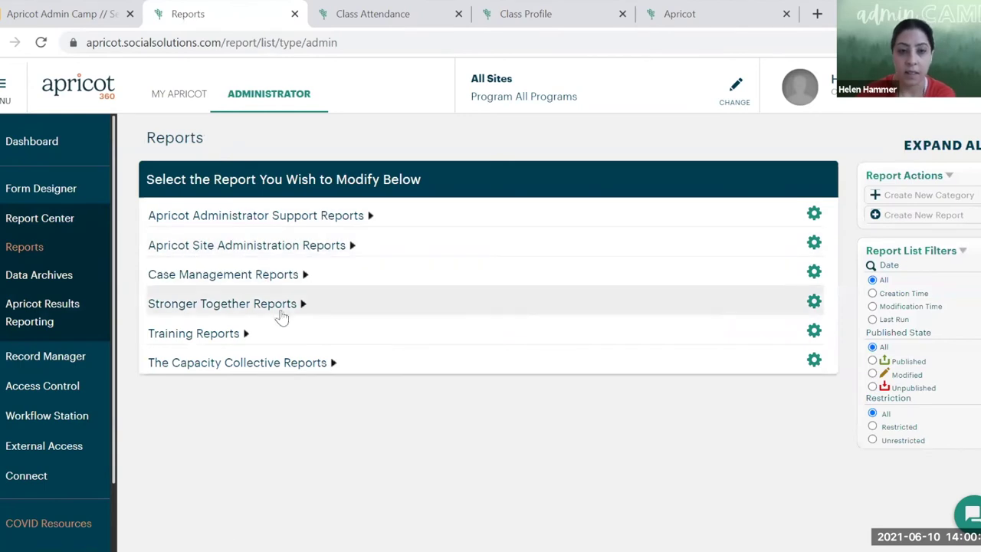
click(291, 306)
scroll(432, 266, down, 1)
click(768, 248)
click(780, 271)
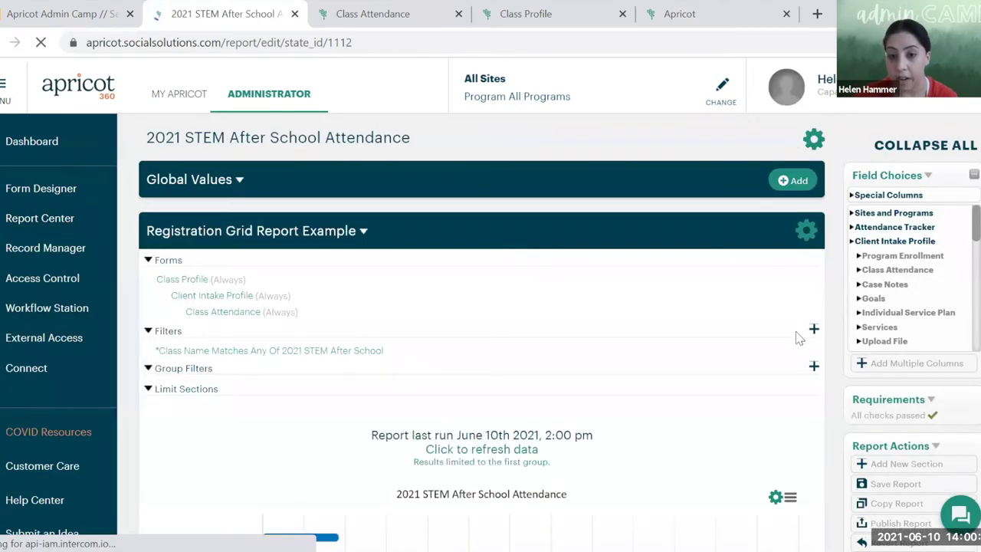
- Examine the Registration Grid Report Example section's forms, class name filter, attendance chart and grouped attendance rows
scroll(758, 280, down, 1)
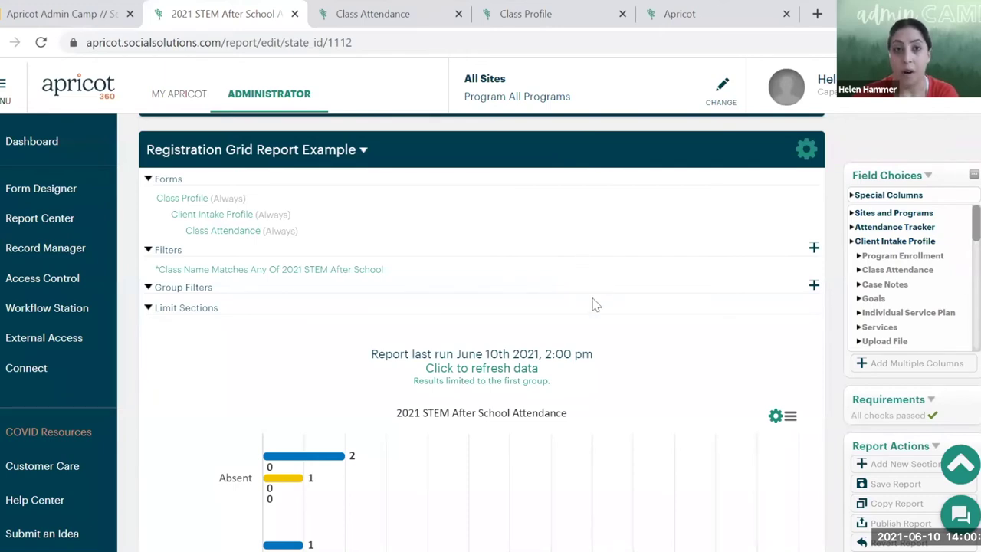
scroll(582, 230, up, 1)
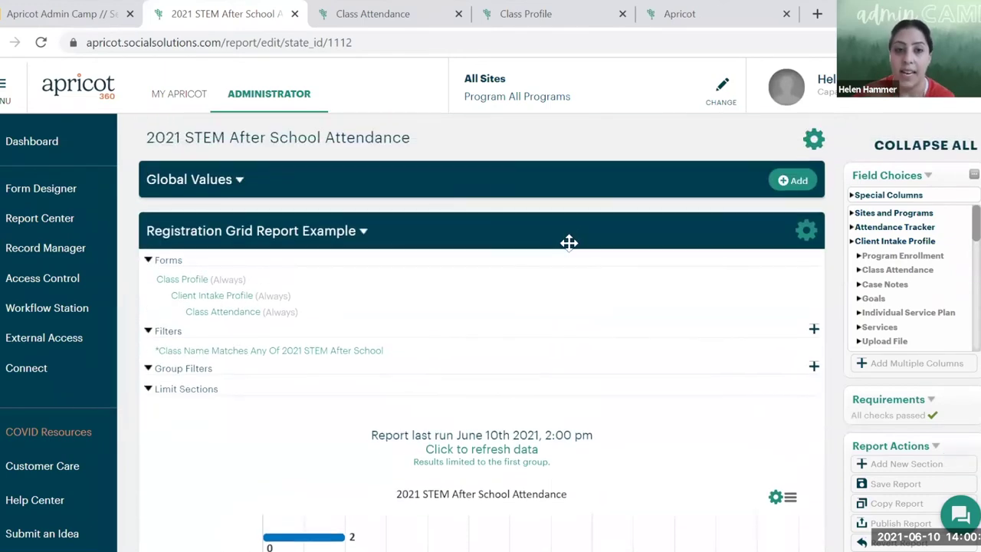
scroll(580, 252, down, 2)
scroll(590, 257, down, 3)
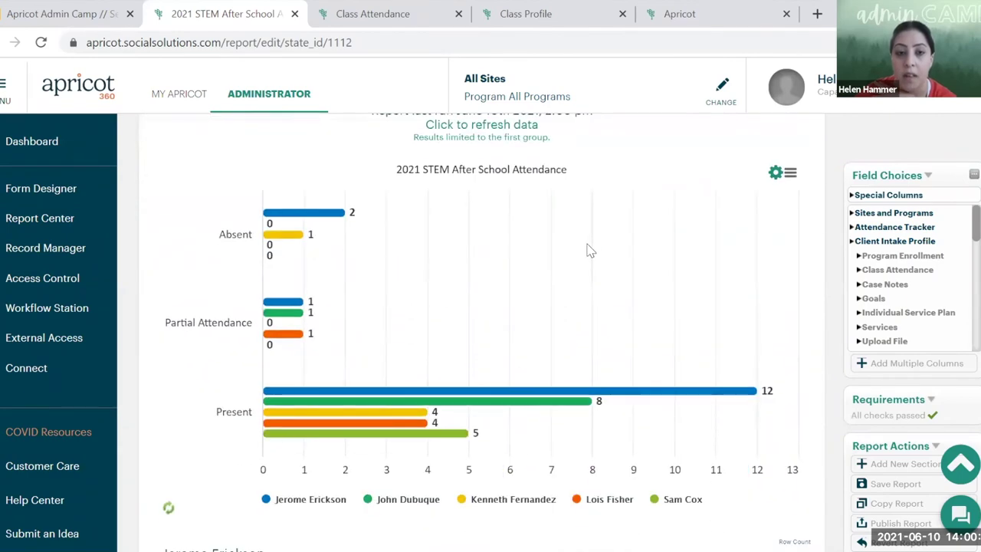
scroll(583, 265, up, 1)
scroll(589, 278, down, 2)
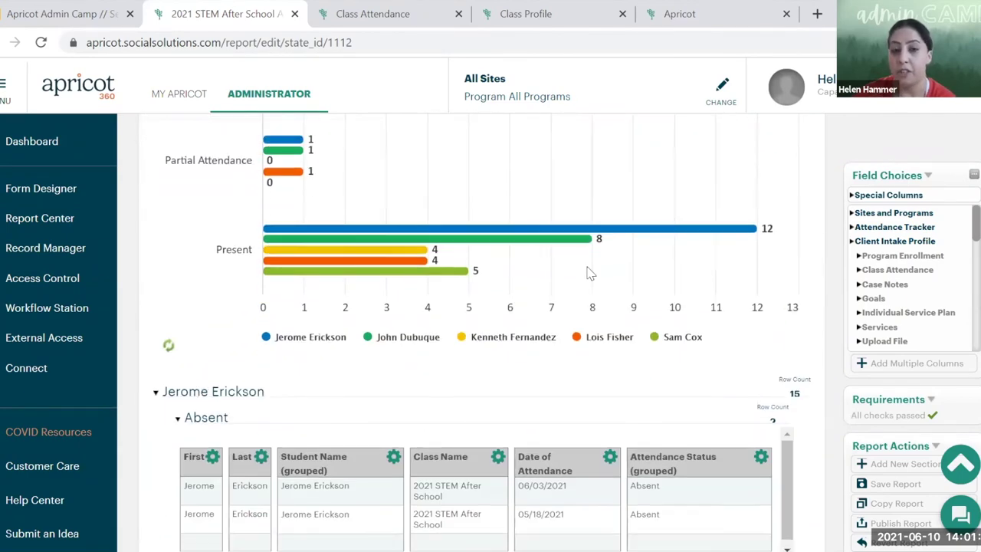
scroll(592, 274, down, 1)
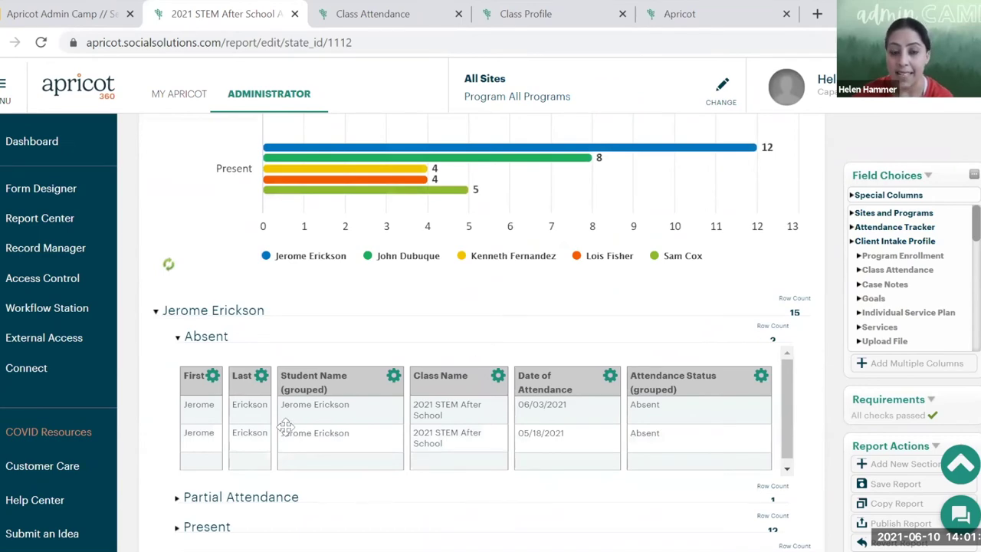
scroll(253, 432, up, 3)
scroll(288, 222, up, 4)
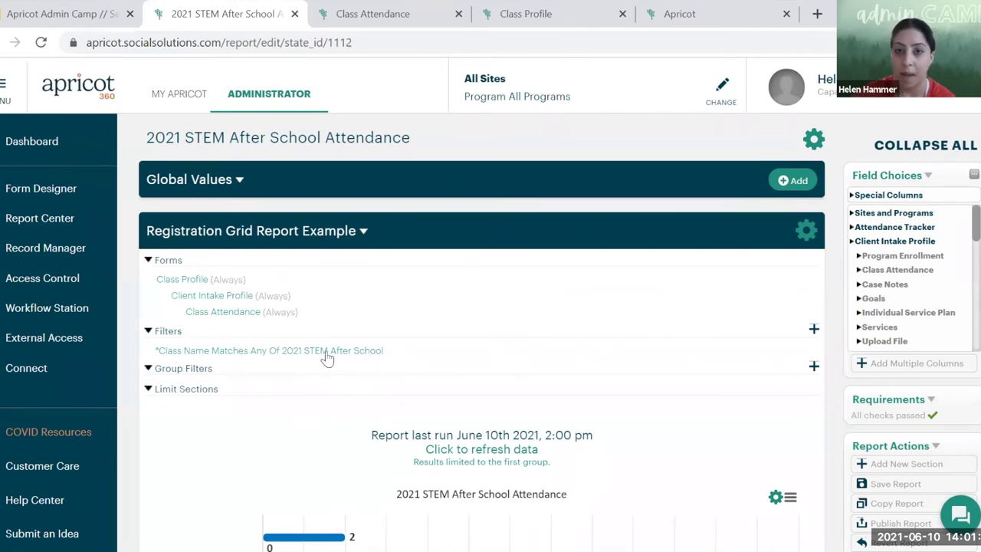
scroll(323, 363, down, 7)
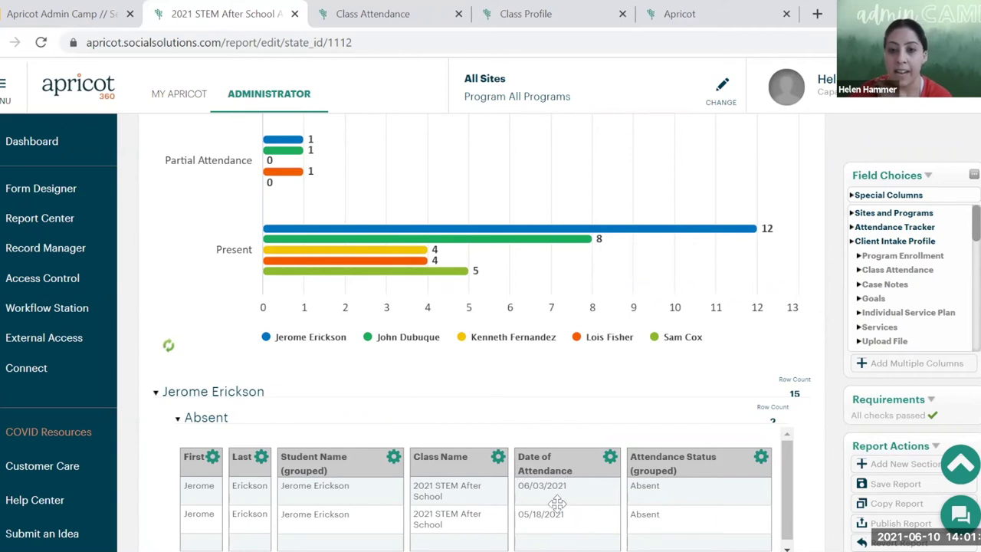
scroll(609, 465, up, 1)
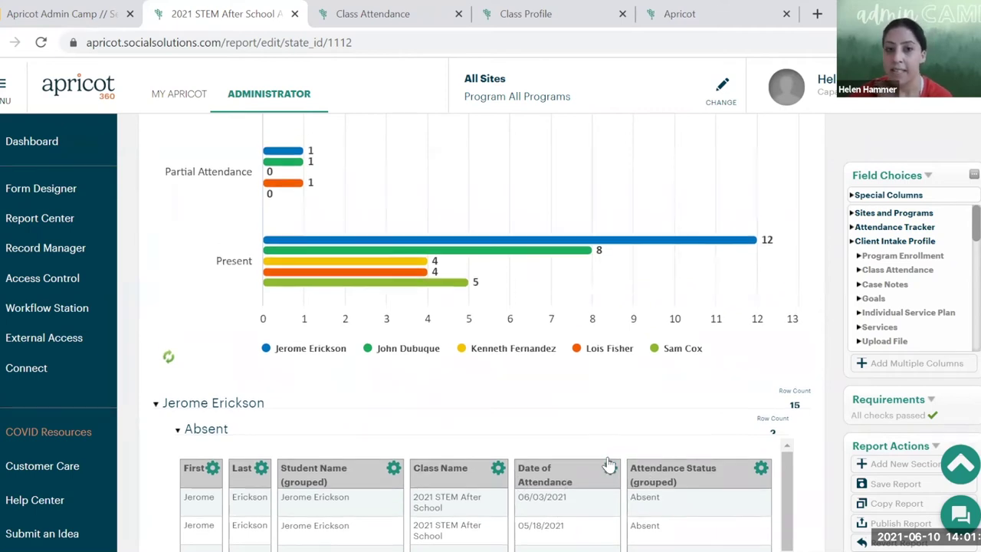
scroll(609, 465, up, 1)
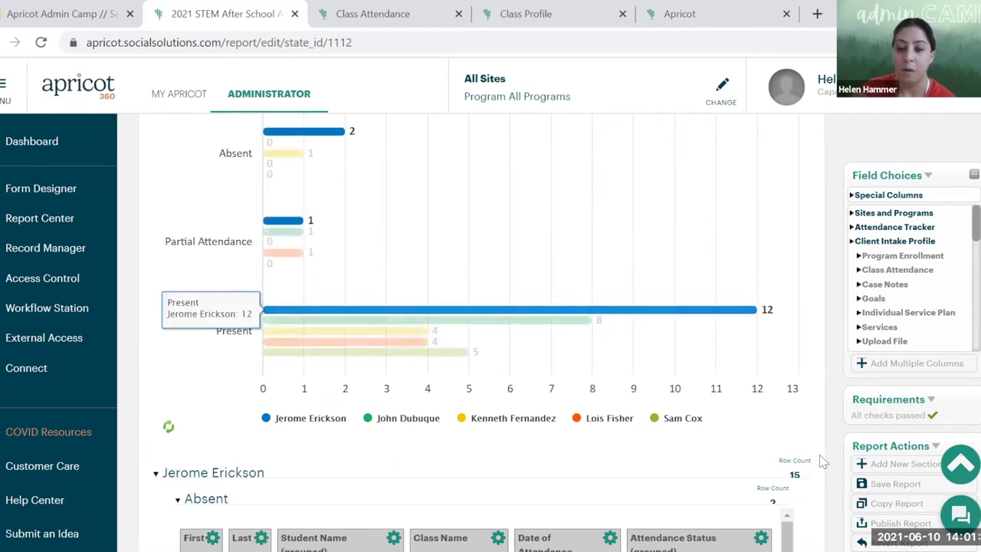
- Look at the forms and filter setup of the Attendance Tracker Report Example section
scroll(757, 413, down, 8)
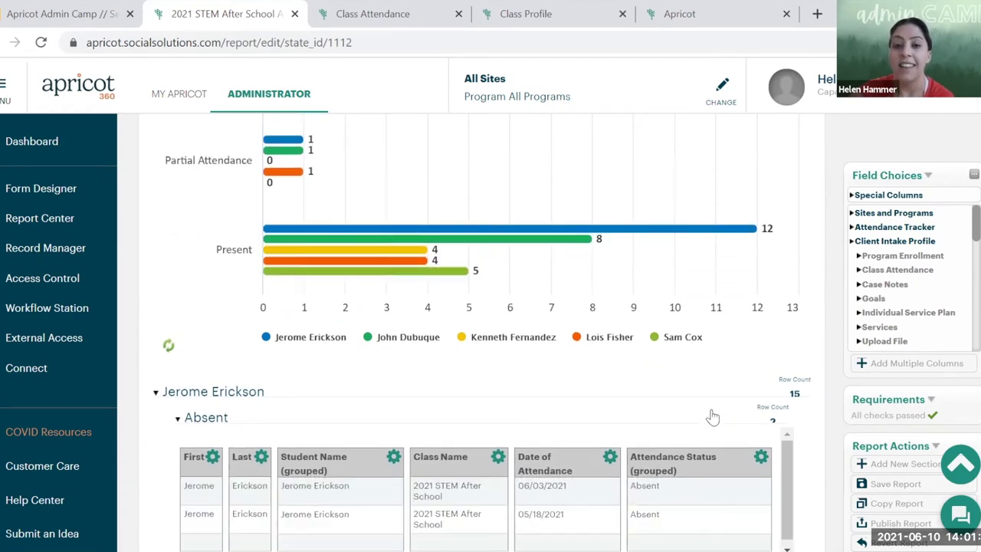
scroll(691, 383, up, 1)
scroll(677, 381, down, 1)
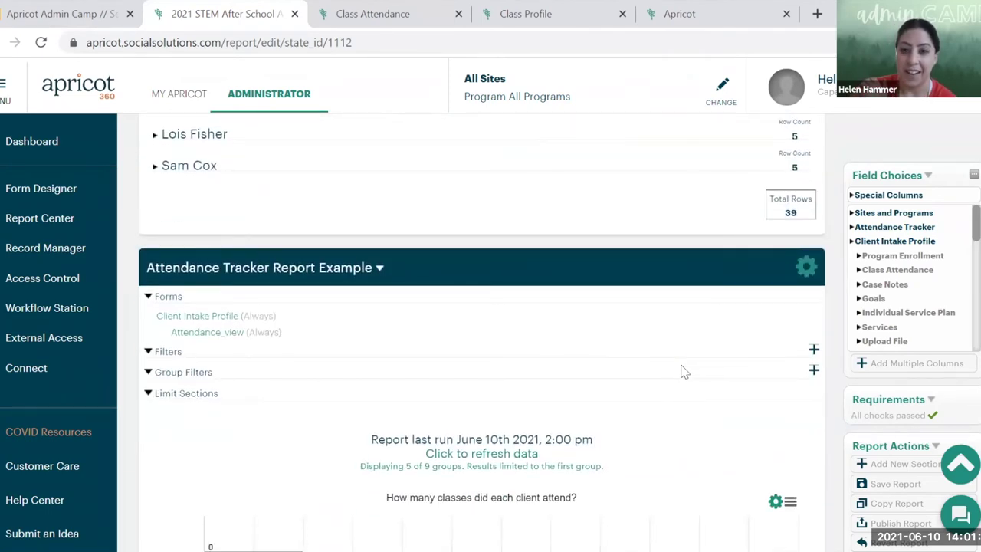
scroll(684, 373, up, 1)
scroll(658, 402, down, 1)
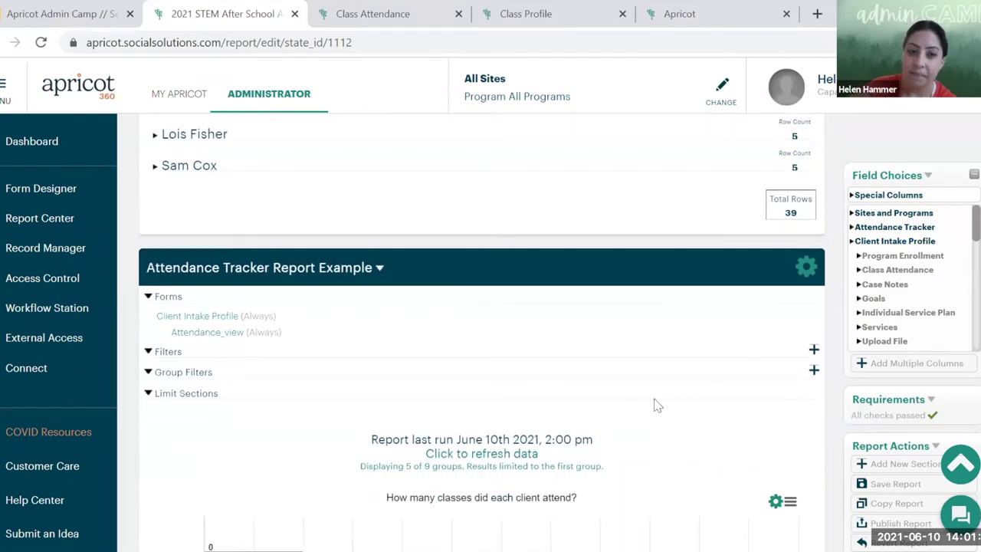
- Expand attendance_view under the Attendance Tracker field choices and look through the fields available for reporting
click(881, 227)
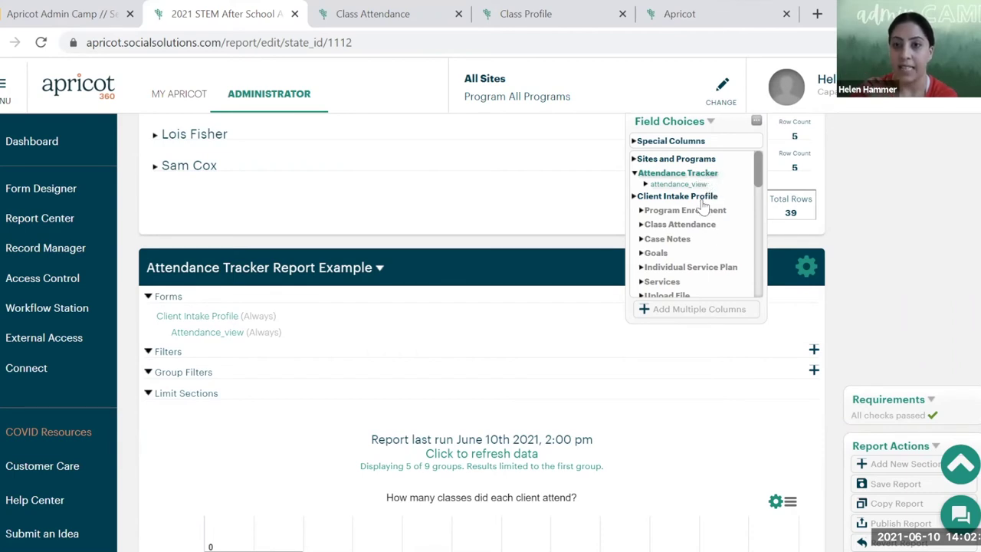
click(646, 187)
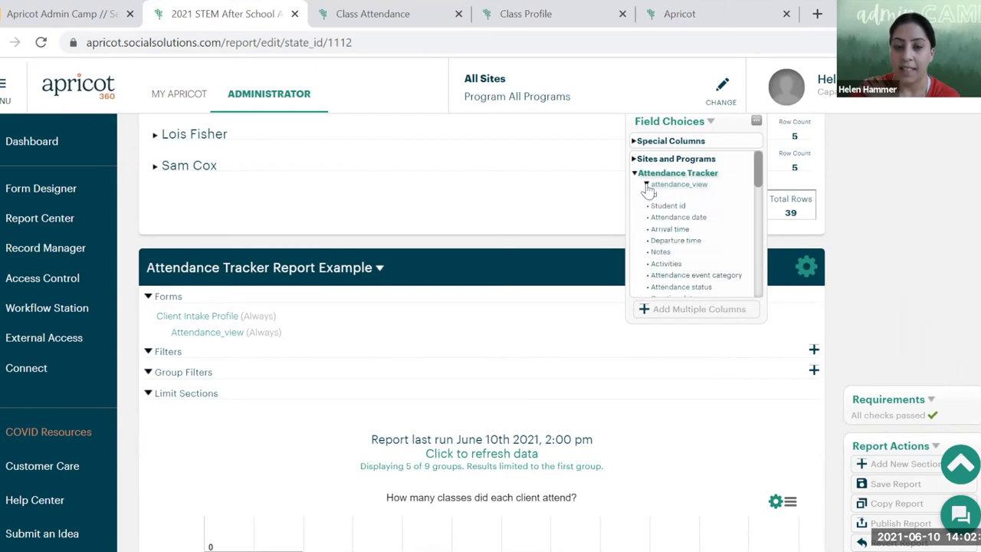
scroll(668, 186, down, 1)
scroll(667, 187, down, 1)
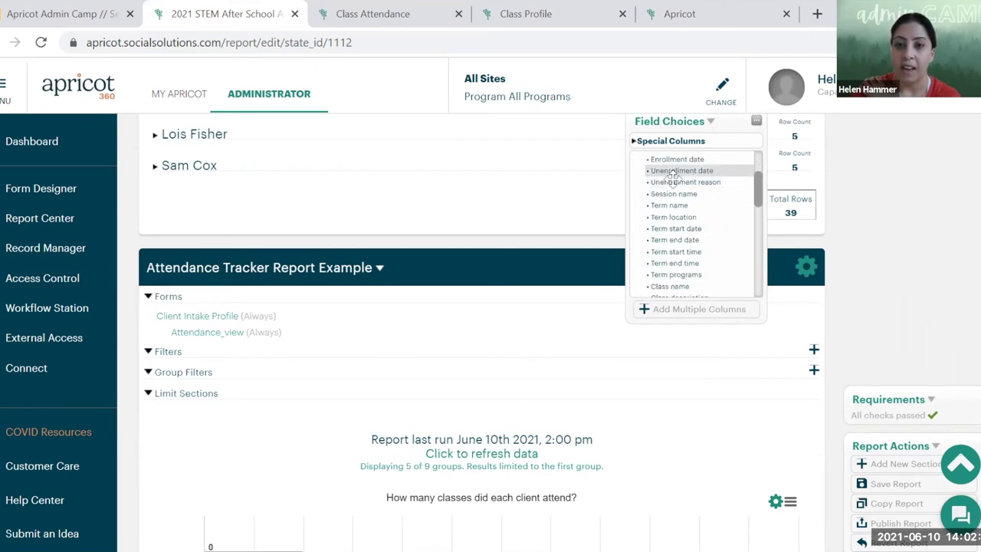
scroll(668, 242, down, 1)
scroll(668, 242, up, 5)
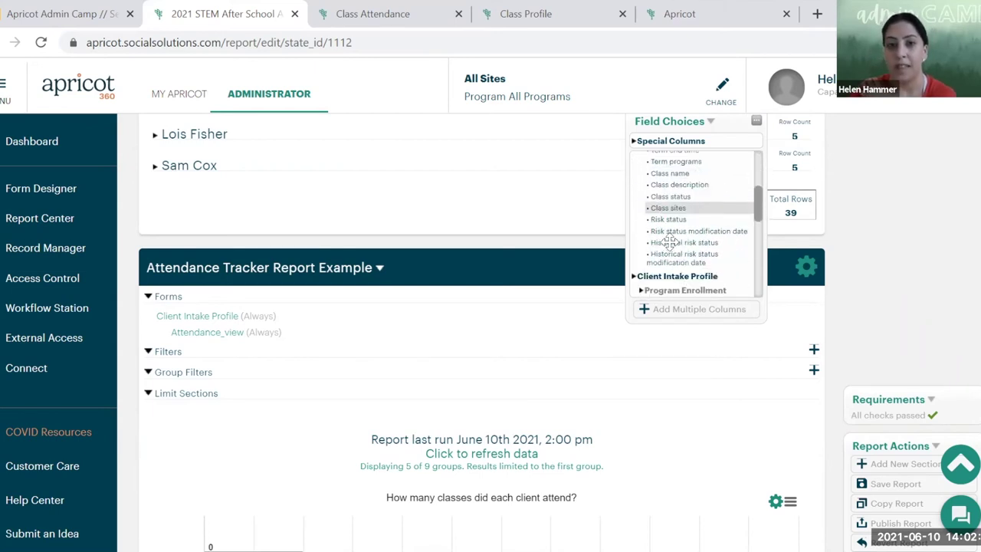
scroll(666, 243, up, 1)
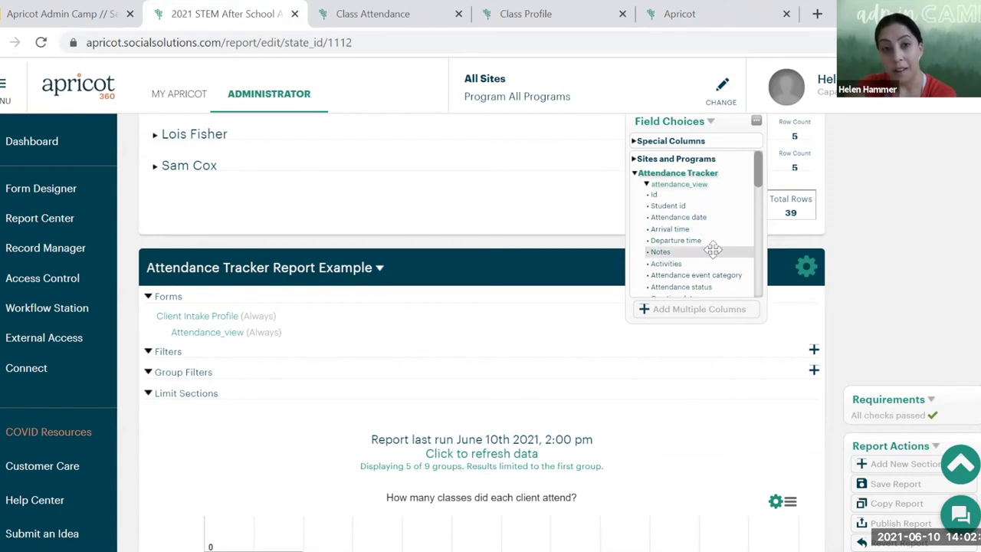
scroll(704, 206, down, 3)
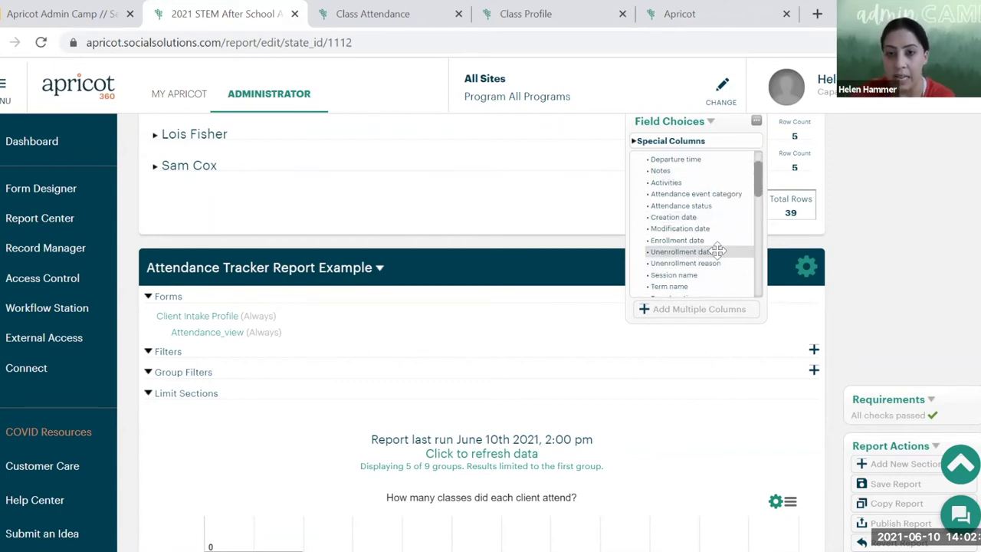
- Look through the session, term, class and risk status fields listed under attendance_view in the field choices
scroll(734, 243, down, 1)
scroll(734, 243, down, 1)
scroll(733, 242, down, 2)
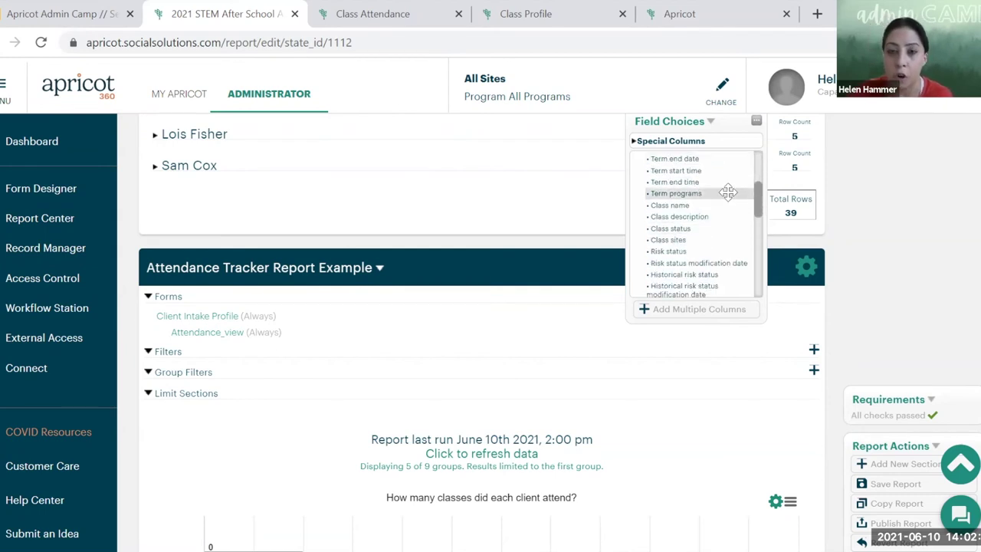
scroll(726, 200, down, 2)
scroll(724, 200, up, 3)
scroll(732, 195, down, 3)
scroll(732, 195, up, 3)
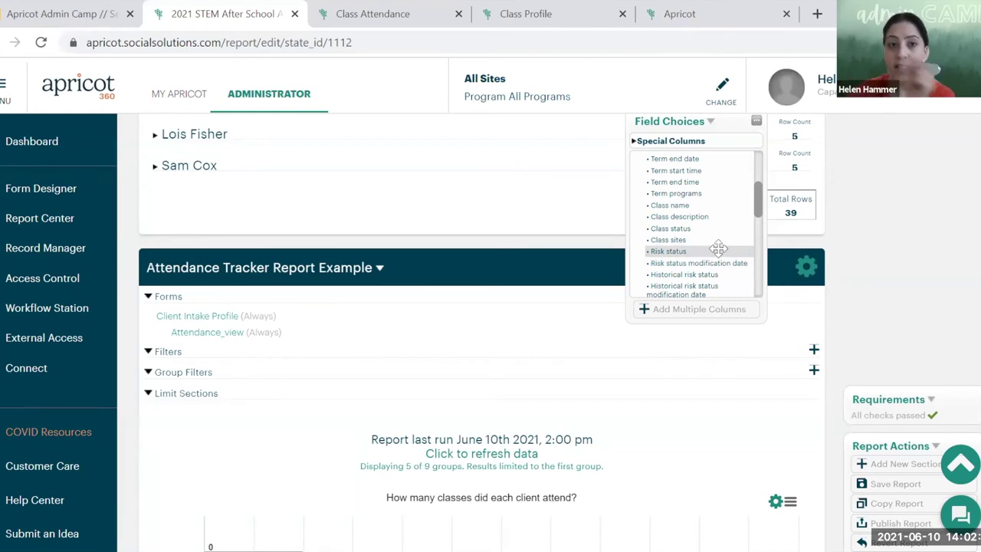
- Go to the Risk Indicators in a Report section, move the Field Choices panel clear of its table and collapse the panel
drag(703, 274, 588, 309)
scroll(576, 295, down, 5)
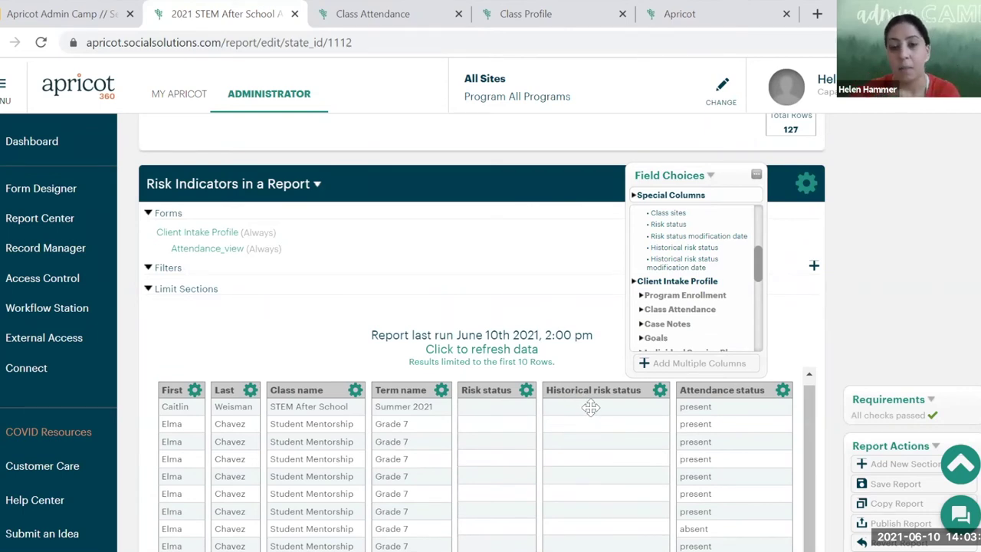
drag(697, 176, 907, 160)
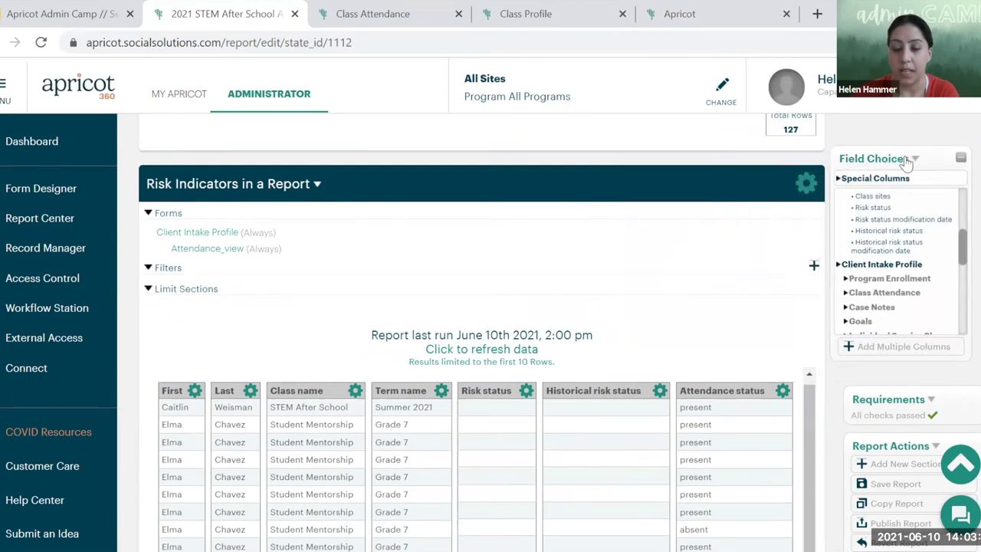
click(911, 158)
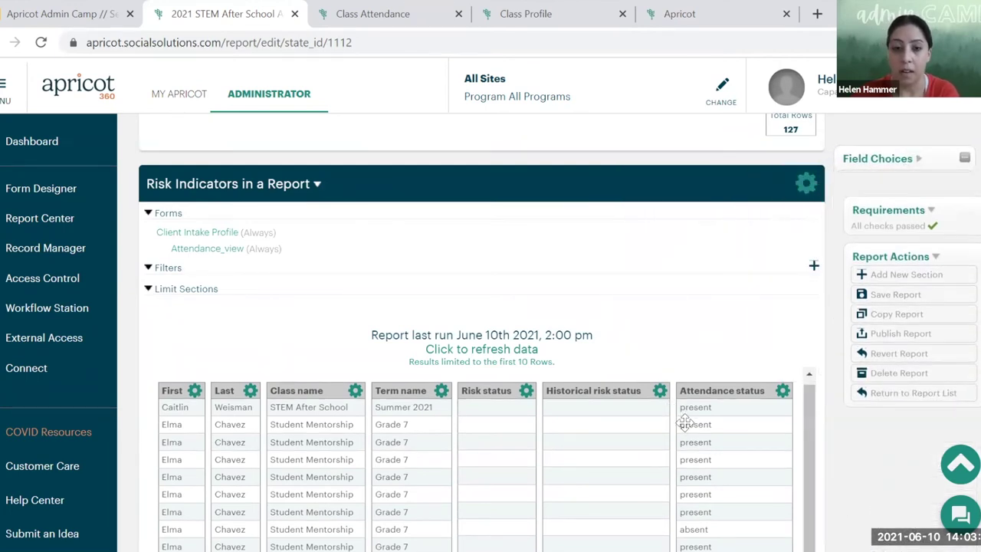
drag(706, 393, 697, 390)
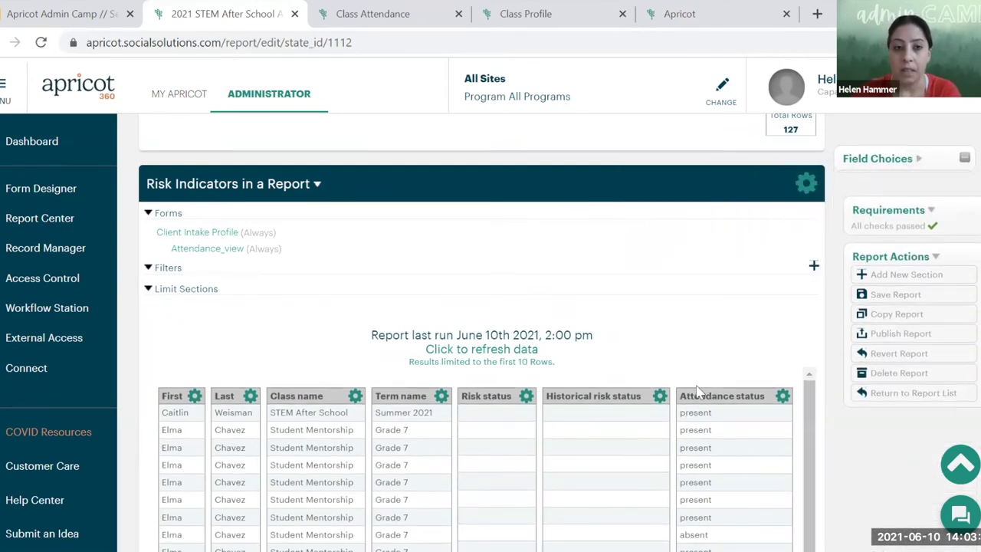
scroll(701, 392, up, 3)
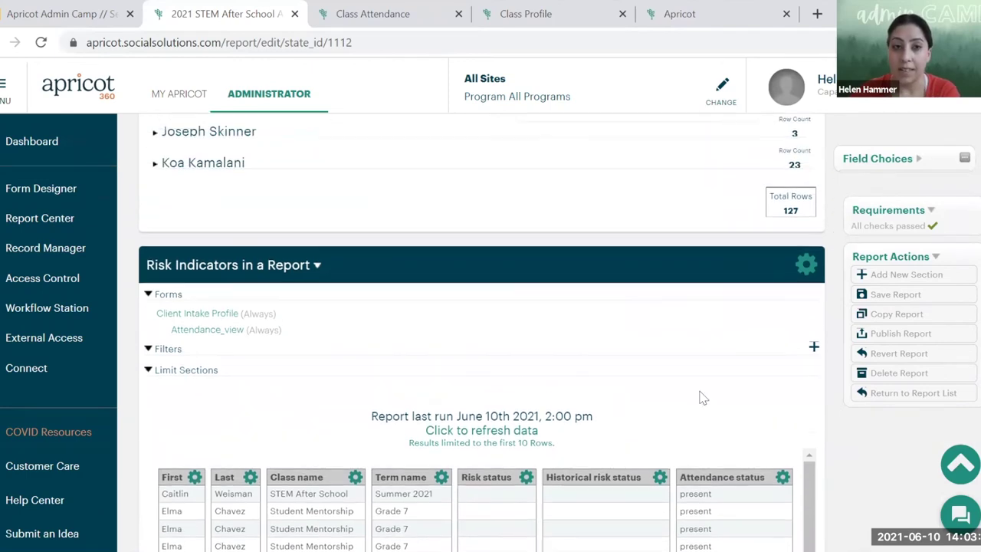
- Examine the Attendance Tracker Report Example section's chart of classes attended per client and its grouped attendance rows
scroll(719, 391, up, 5)
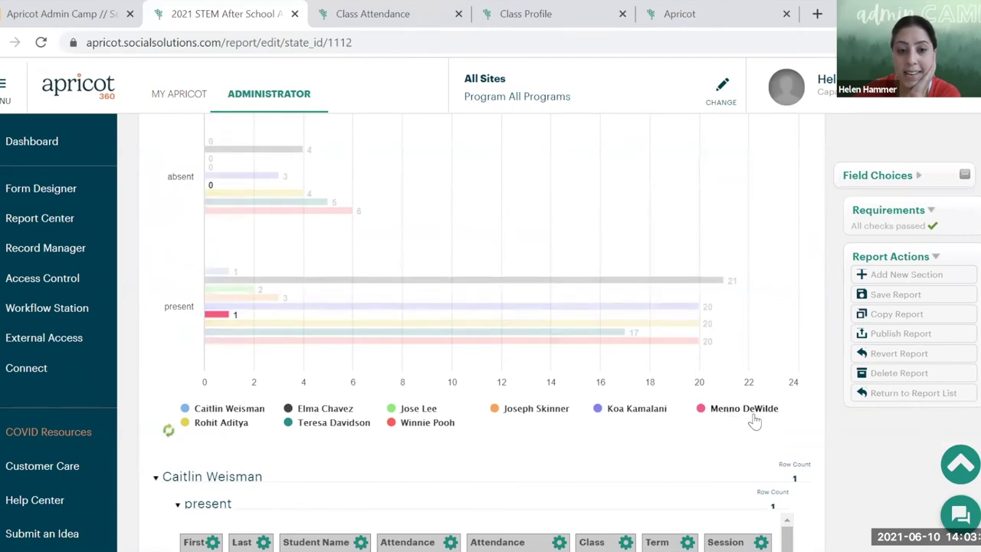
scroll(751, 429, down, 2)
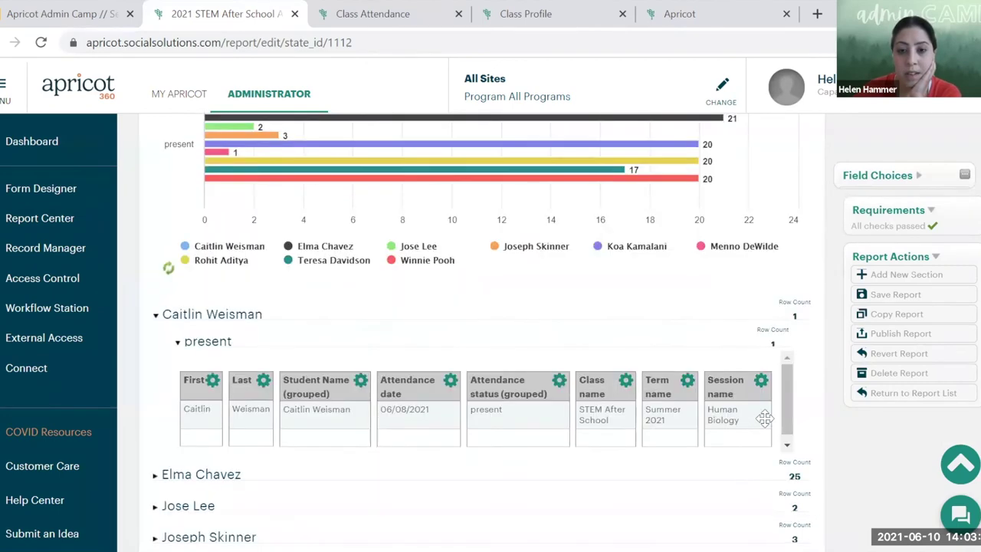
scroll(413, 337, up, 6)
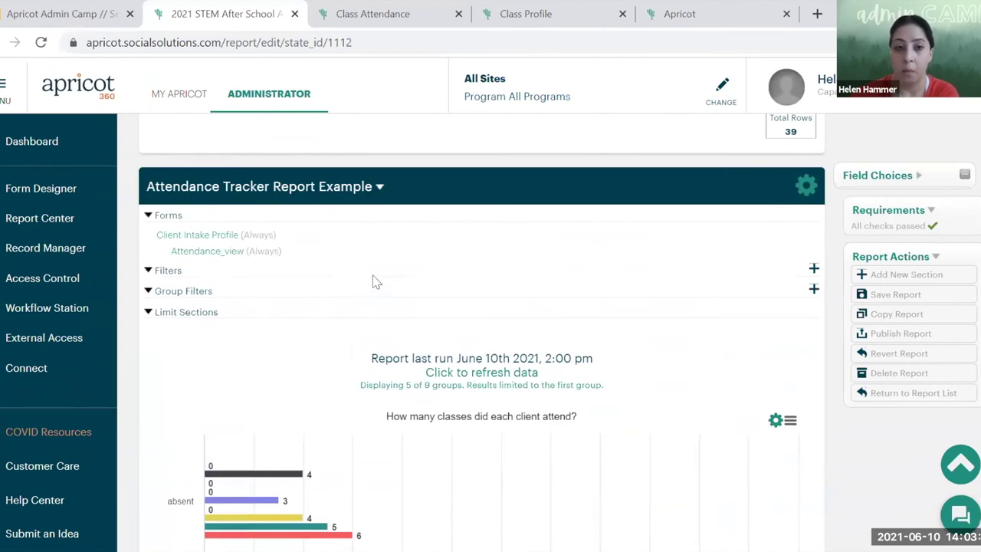
scroll(436, 284, down, 5)
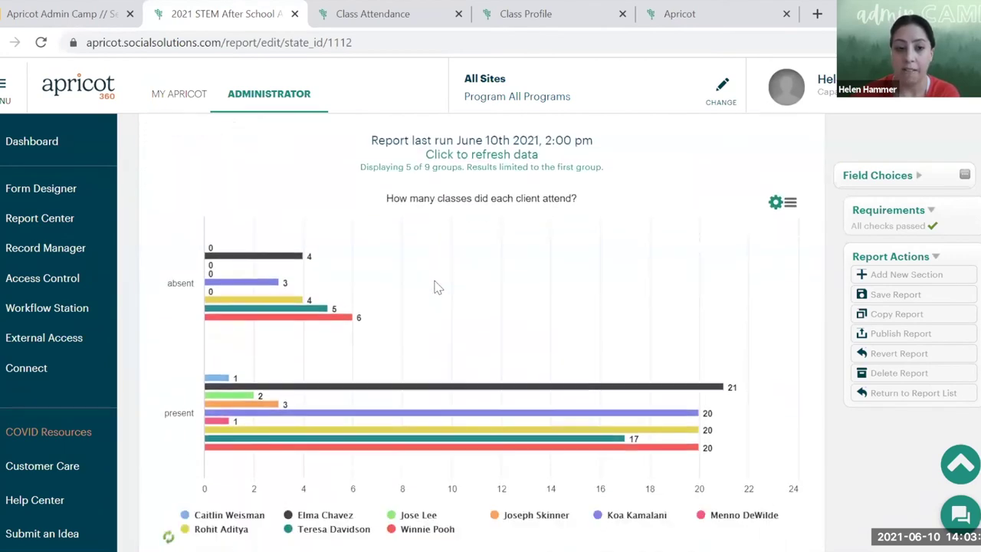
scroll(444, 288, down, 1)
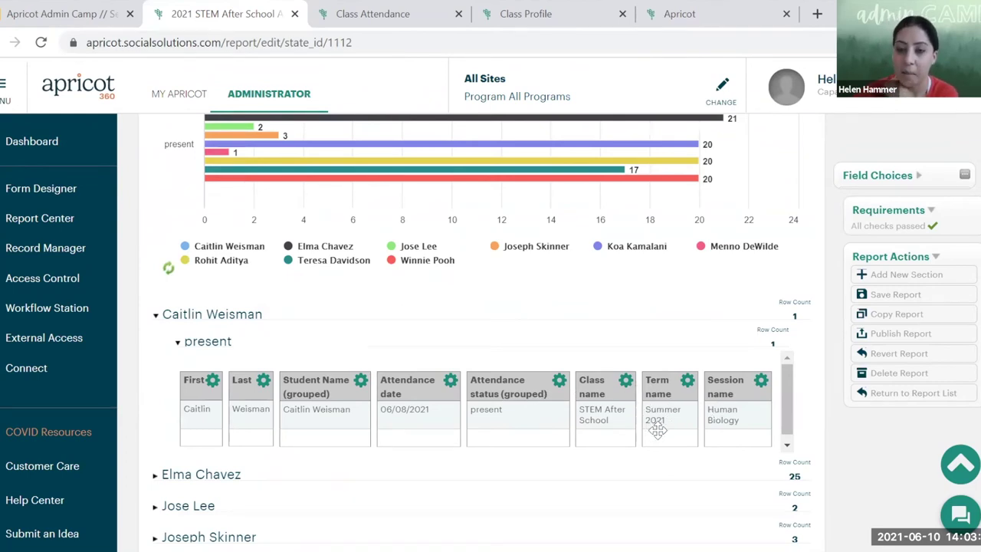
scroll(660, 435, up, 2)
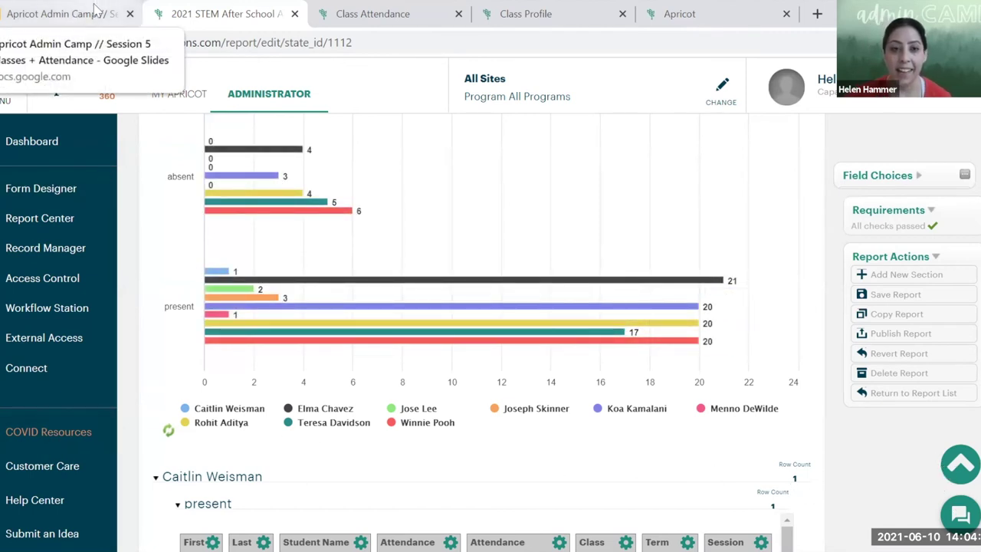
- Open the Fall 2020 term of the STEM After School class from Classes & Terms
click(96, 11)
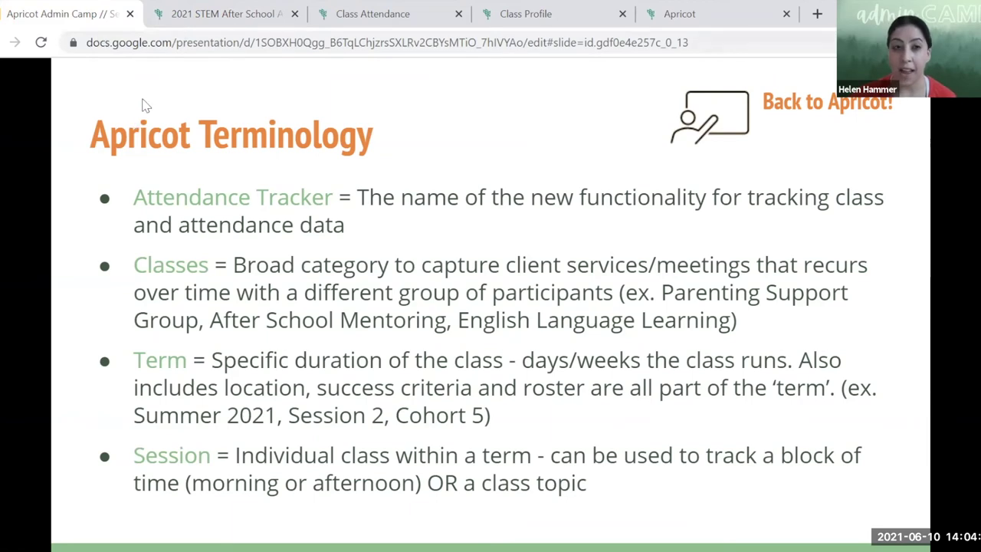
click(162, 17)
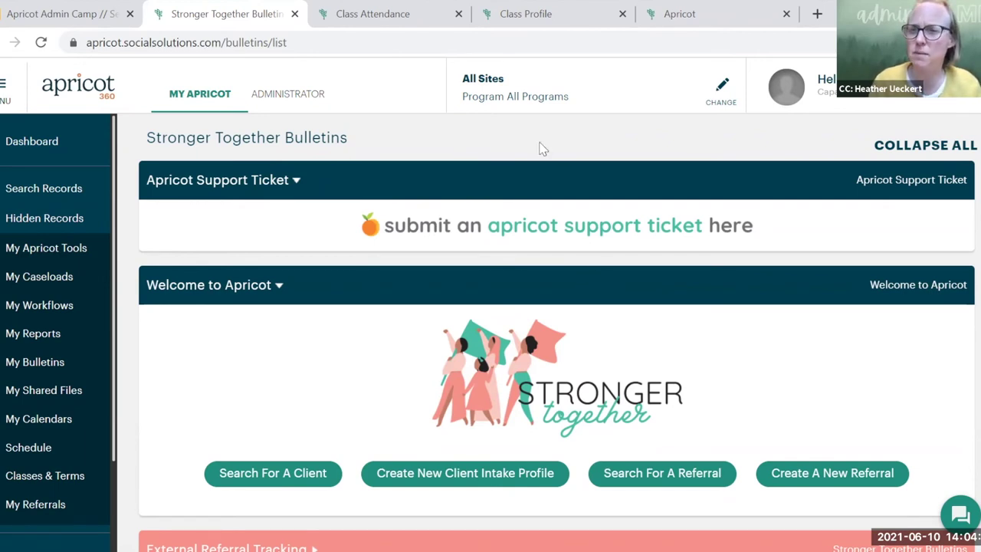
click(65, 489)
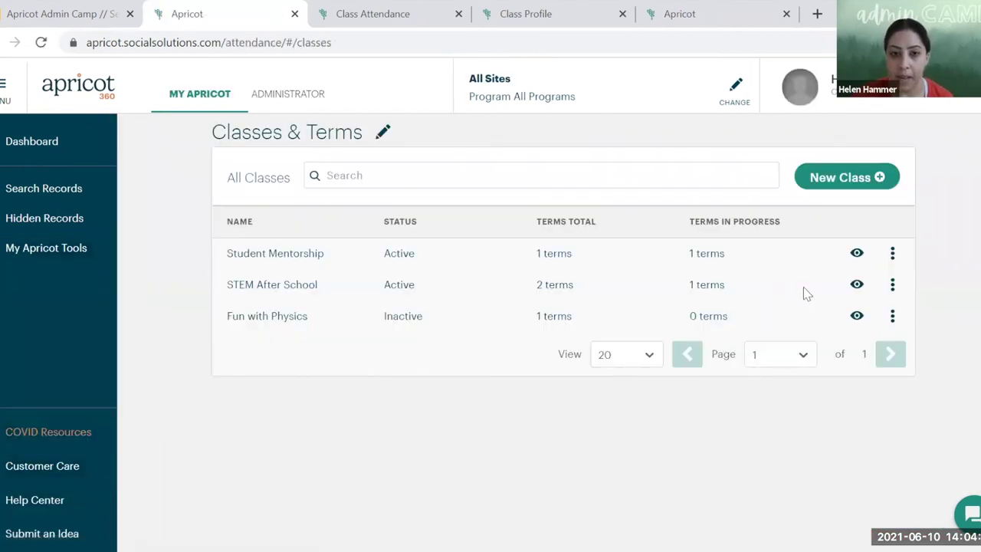
click(855, 284)
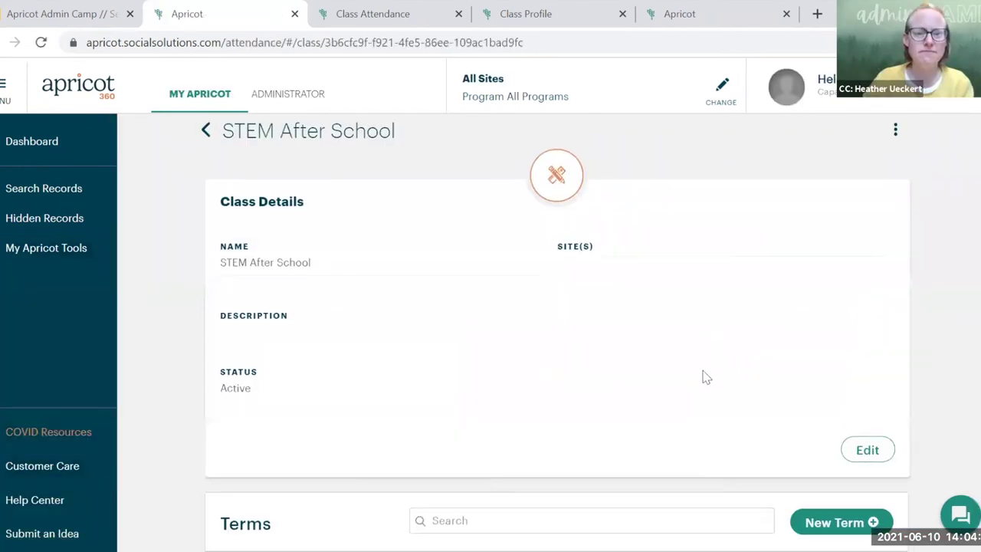
scroll(699, 374, down, 2)
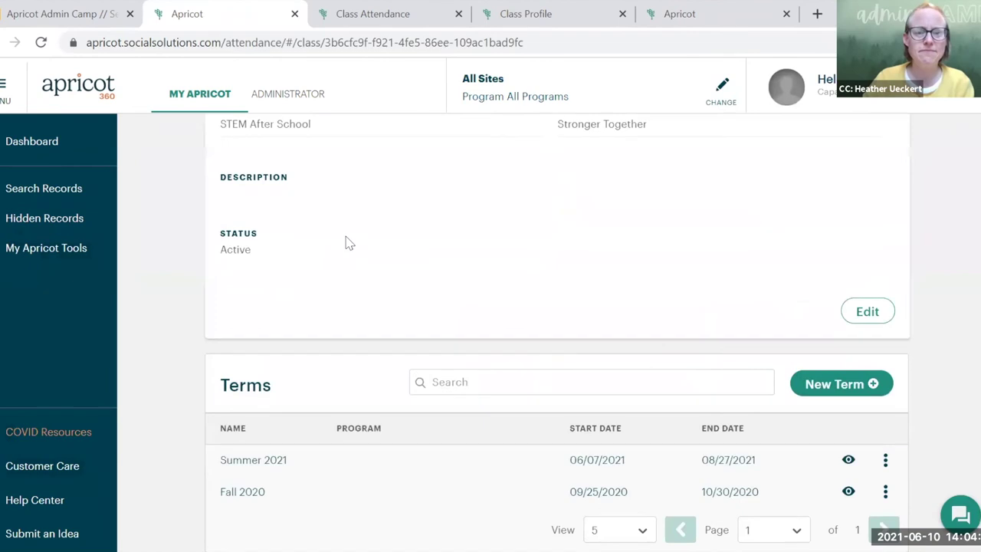
click(849, 494)
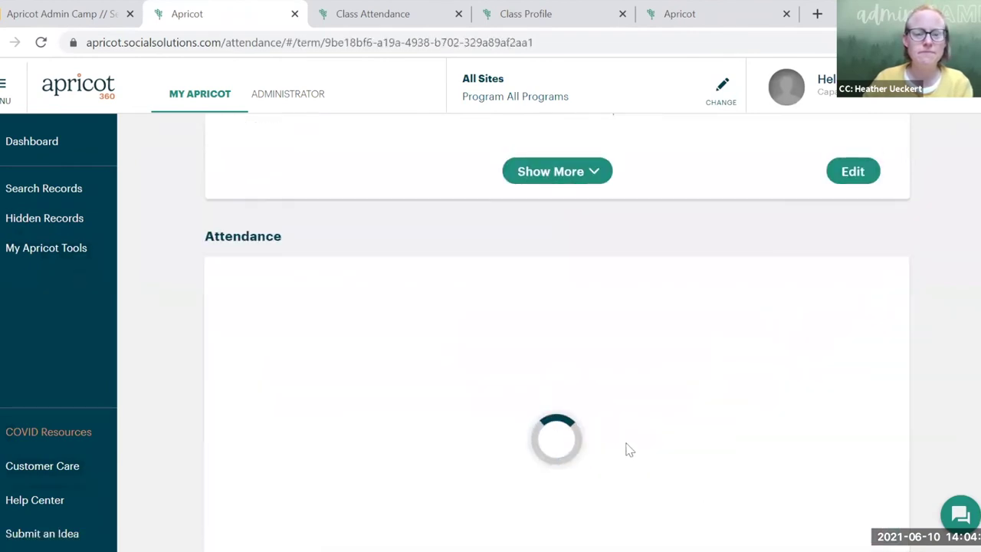
- Unenroll the third participant on the Fall 2020 attendance roster, giving Other as the reason
scroll(570, 449, down, 1)
scroll(570, 449, down, 3)
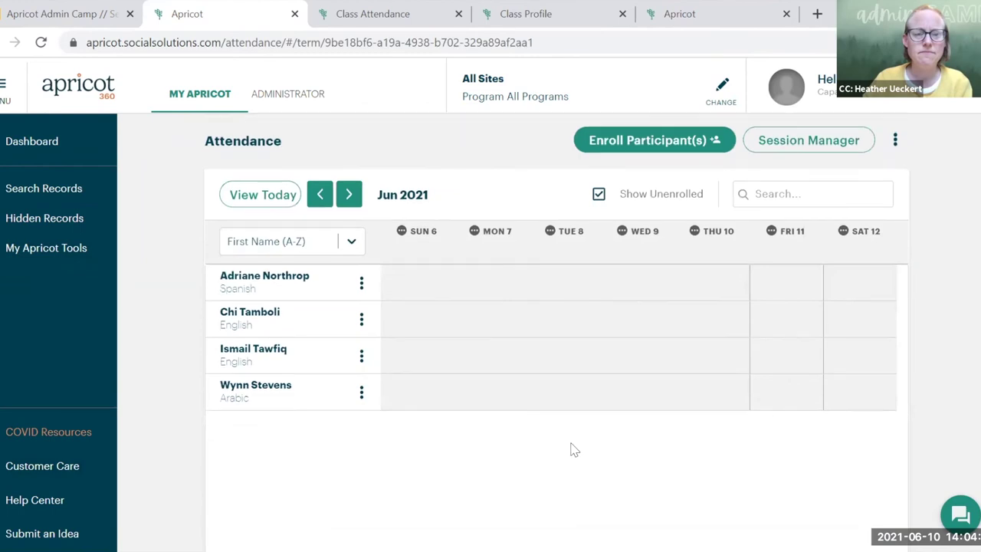
click(363, 299)
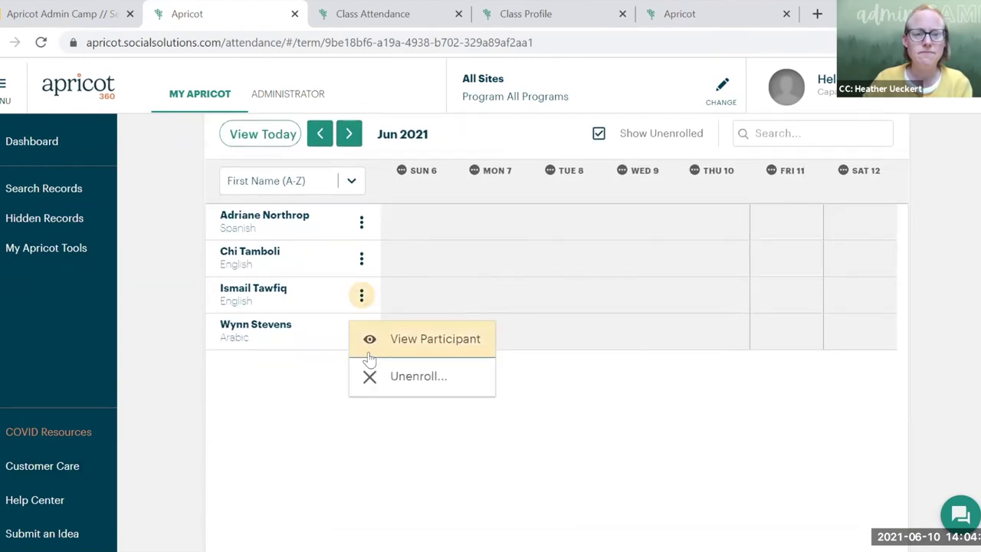
click(384, 375)
click(530, 328)
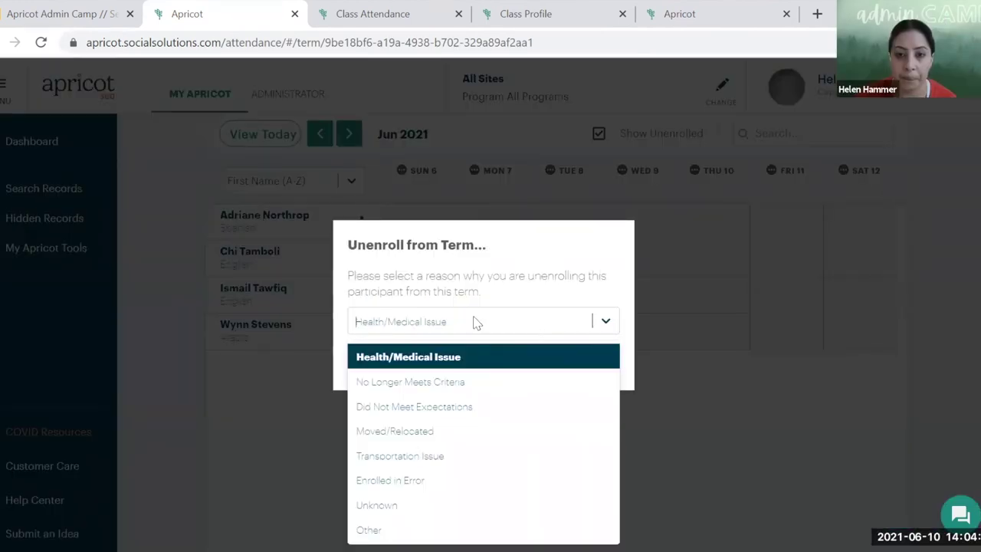
click(368, 529)
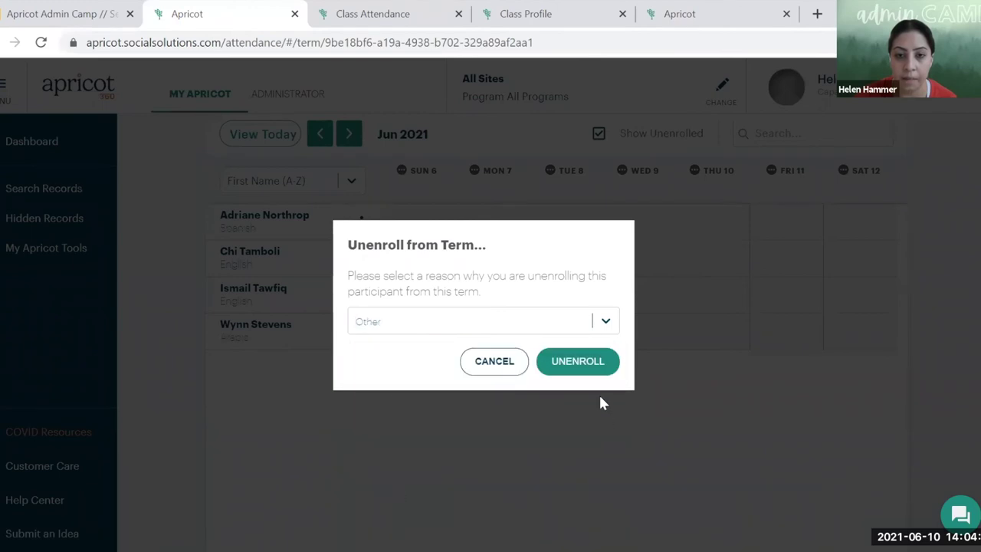
click(575, 364)
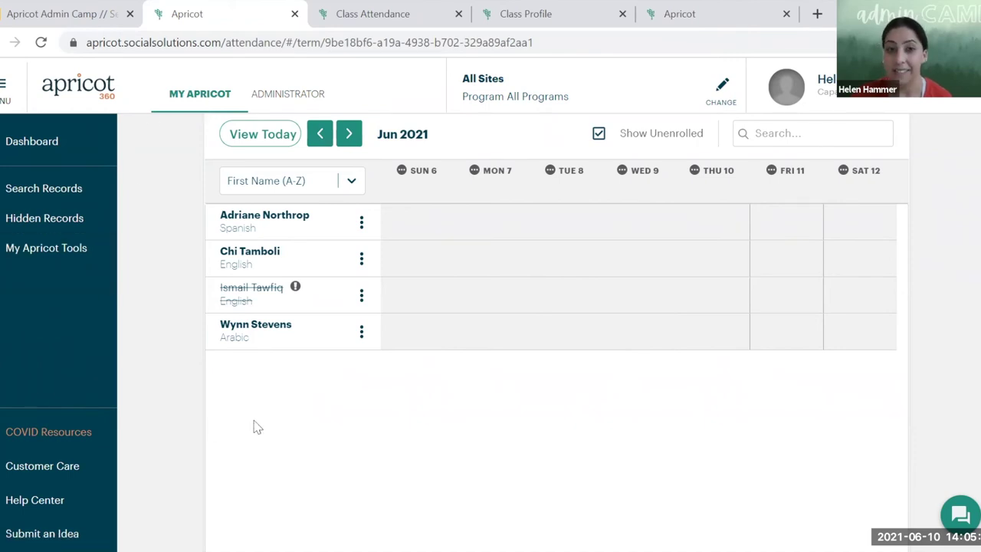
- View the Apricot Ideas Portal through Submit an Idea, close the duplicate portal tab and return to the Fall 2020 term
scroll(299, 487, up, 3)
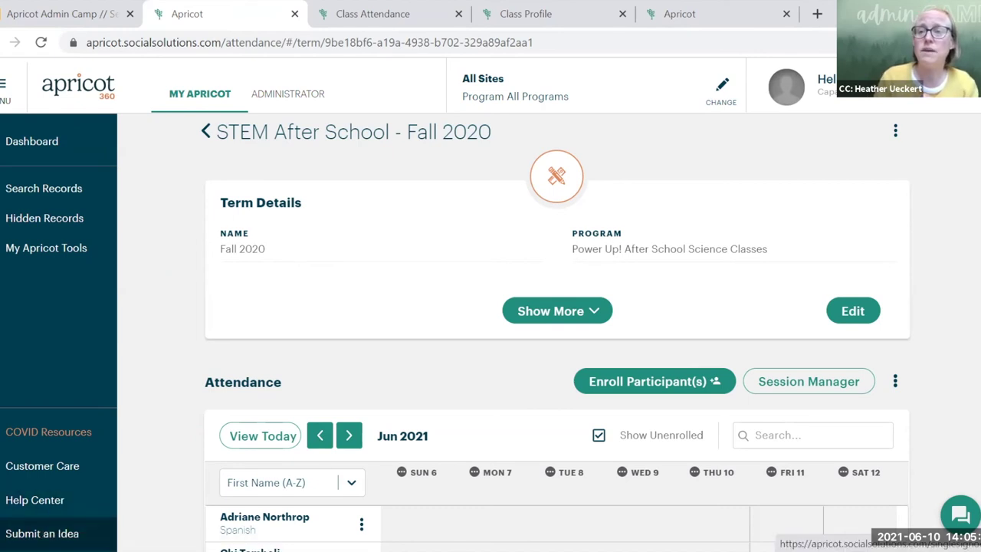
click(42, 533)
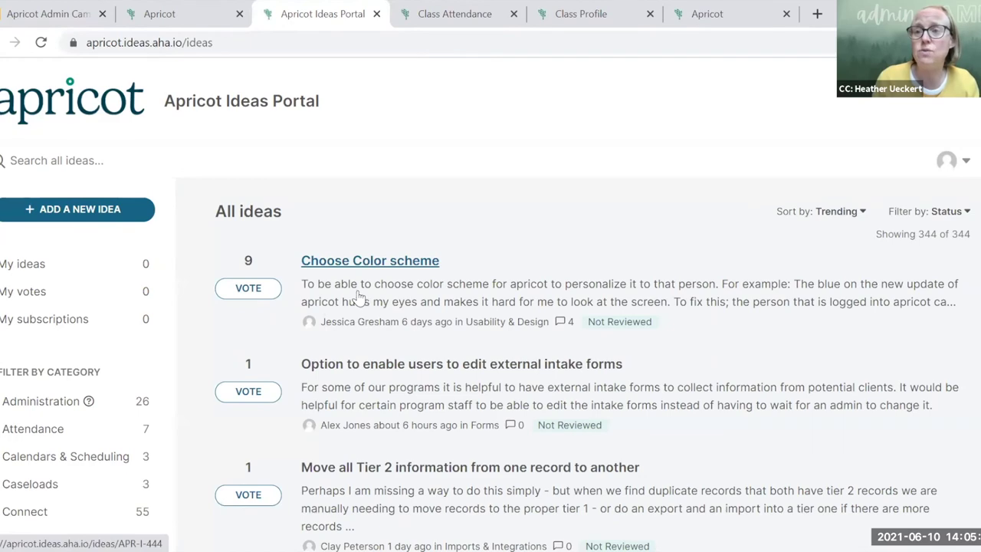
click(167, 14)
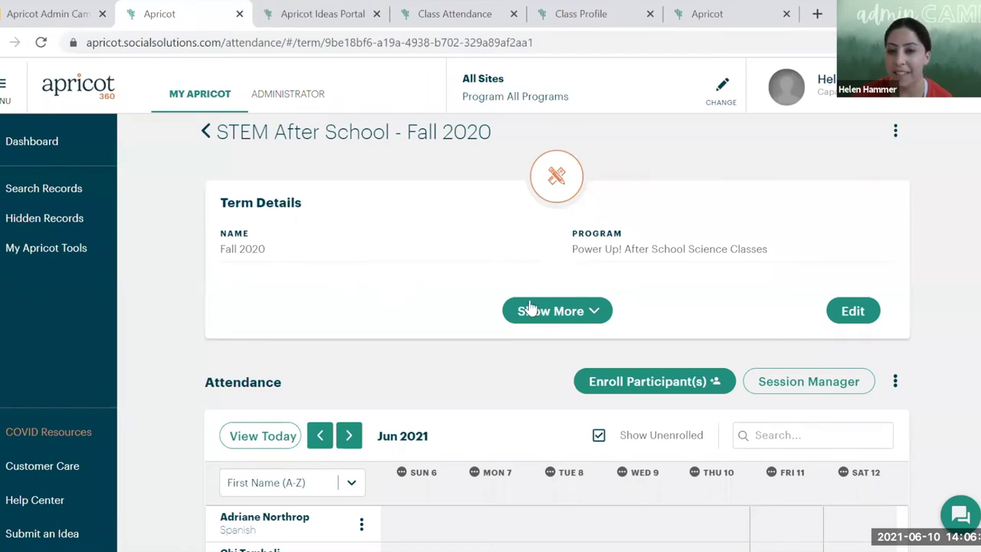
key(ctrl+Tab)
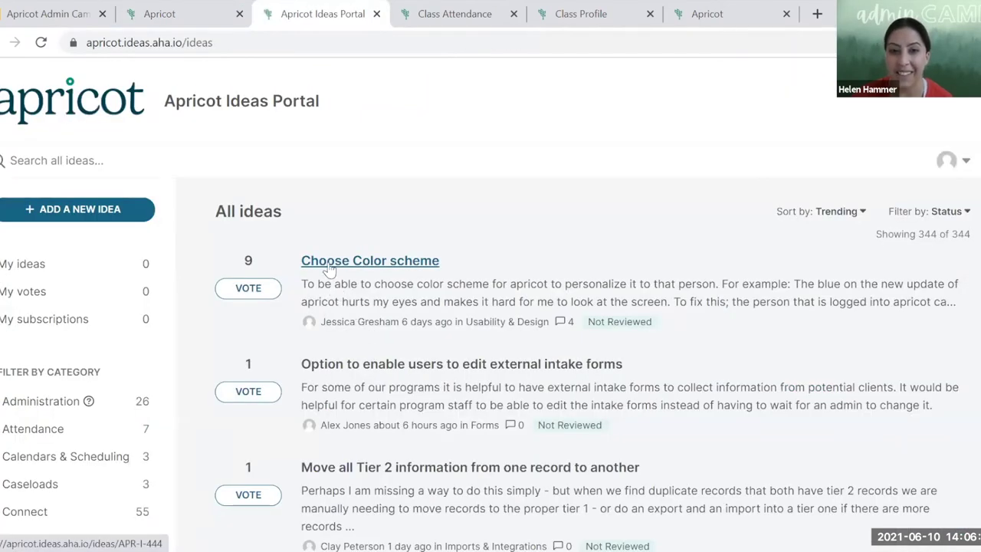
click(186, 9)
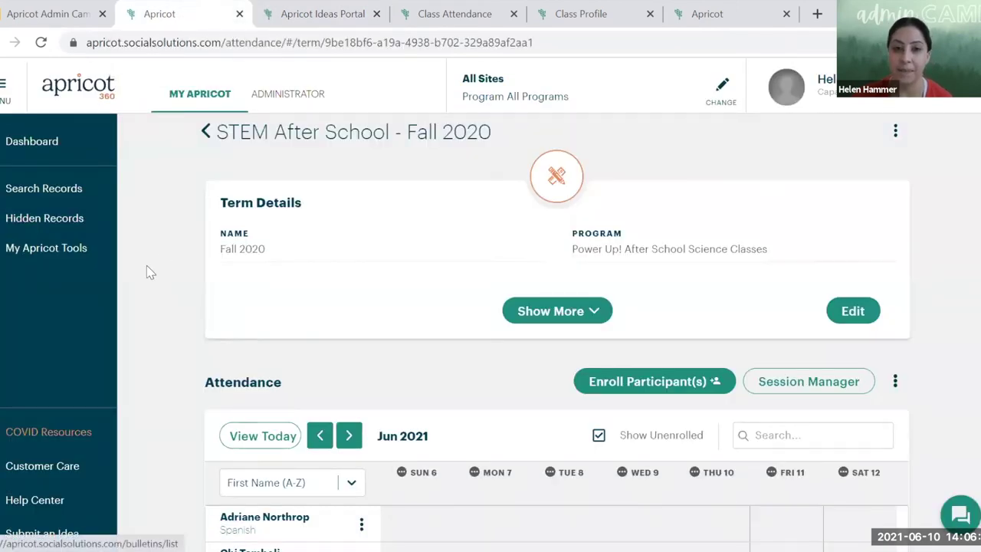
click(104, 222)
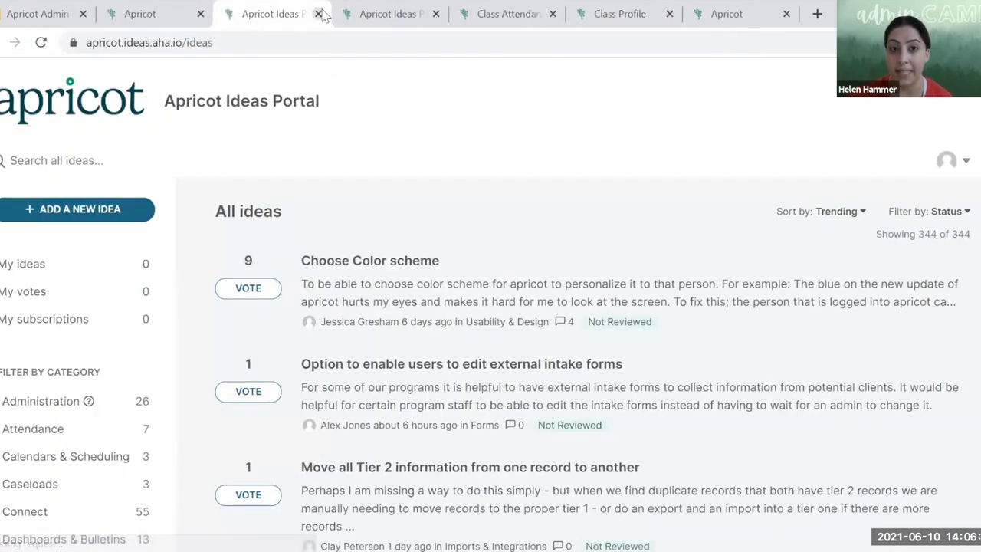
click(318, 13)
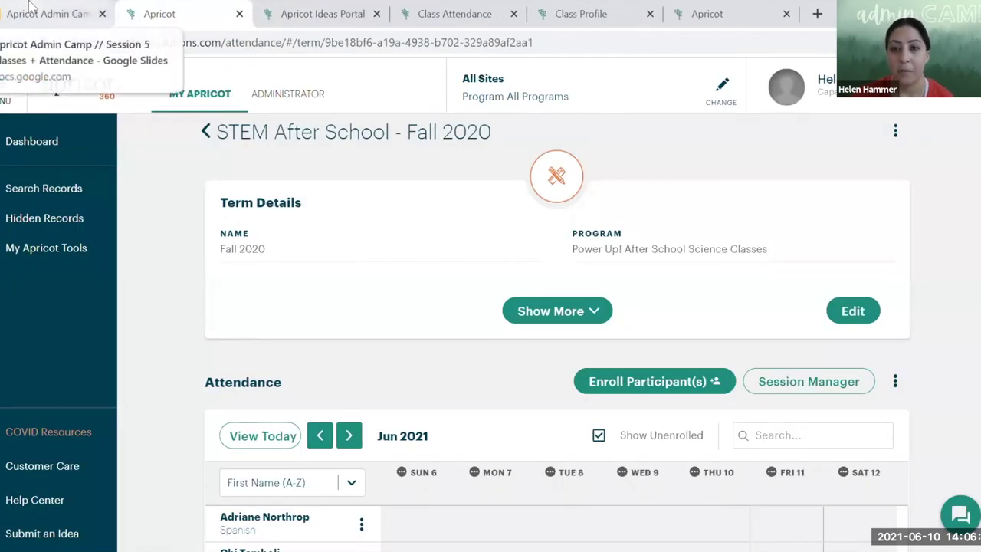
- Switch to the Google Slides presentation and advance past the existing report example to the Attendance Data - Future Enhancement TBD slide
click(44, 11)
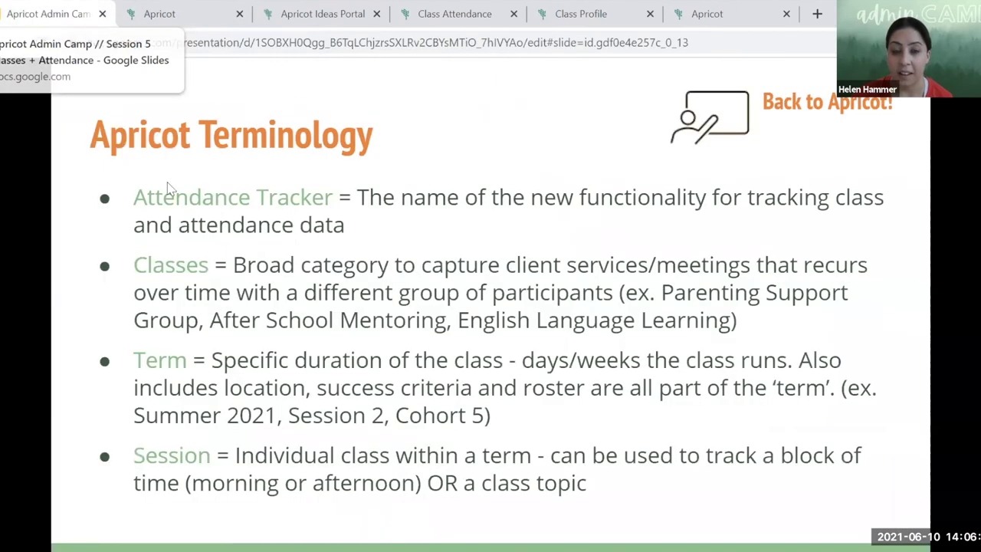
click(913, 439)
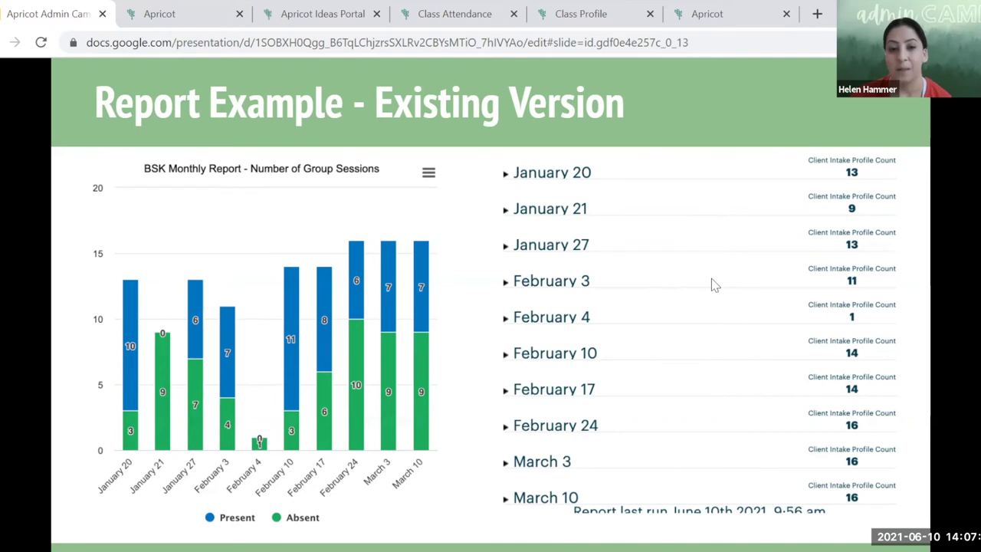
key(Right)
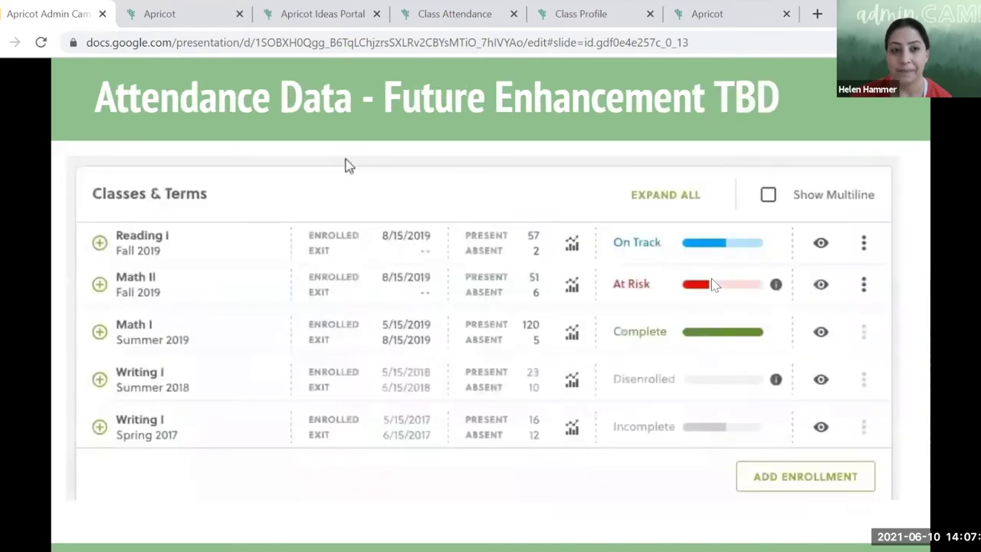